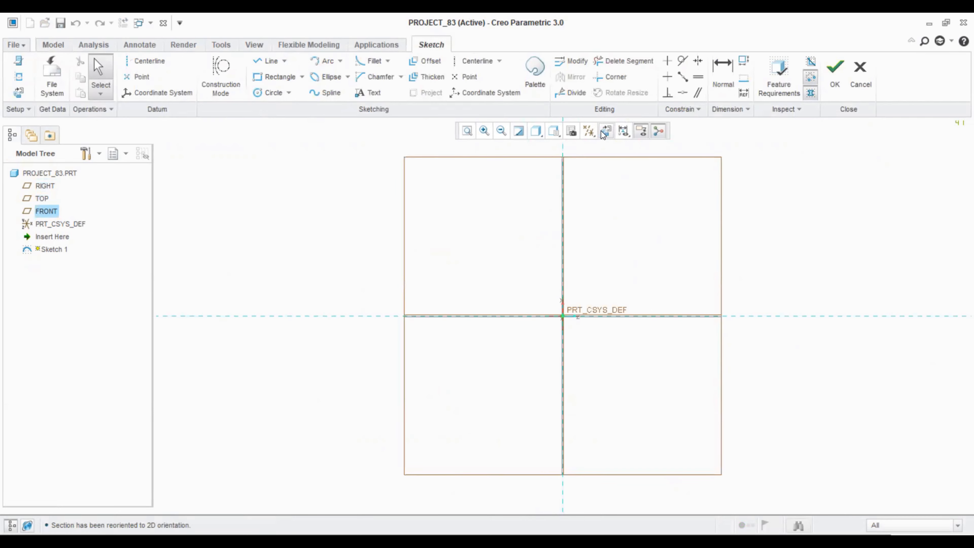
Sketch a center rectangle about 91 by 118 on the horizontal reference and set its right edge's offset from the vertical reference to 0
left_click(302, 78)
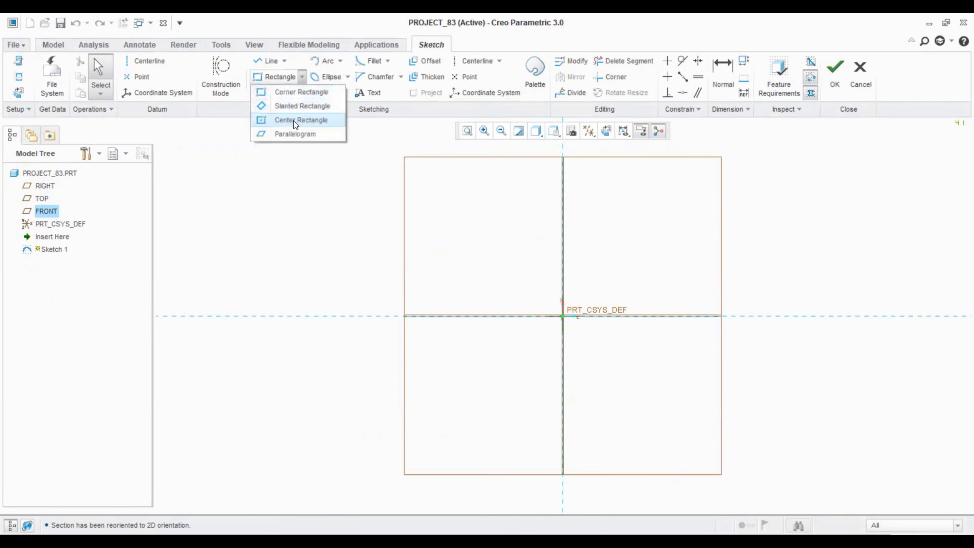
left_click(502, 315)
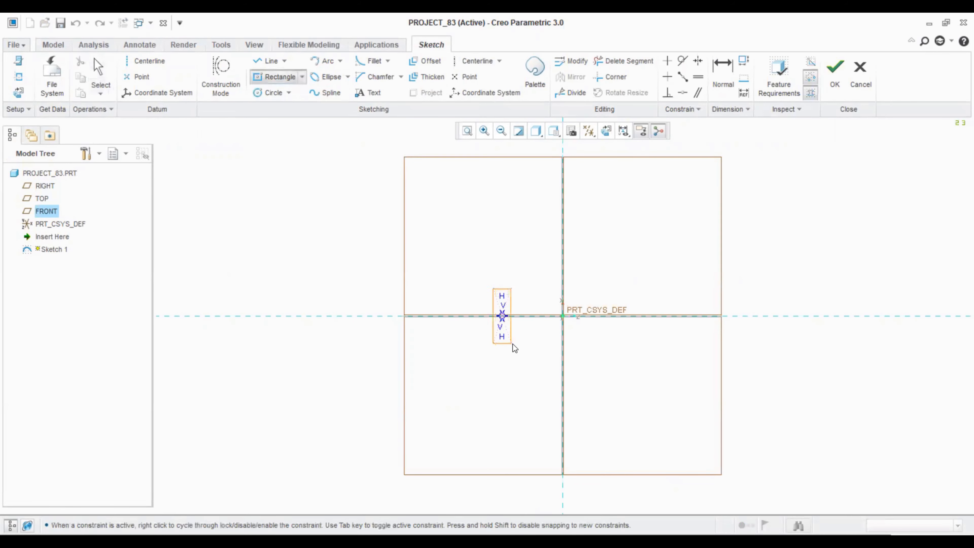
left_click(531, 351)
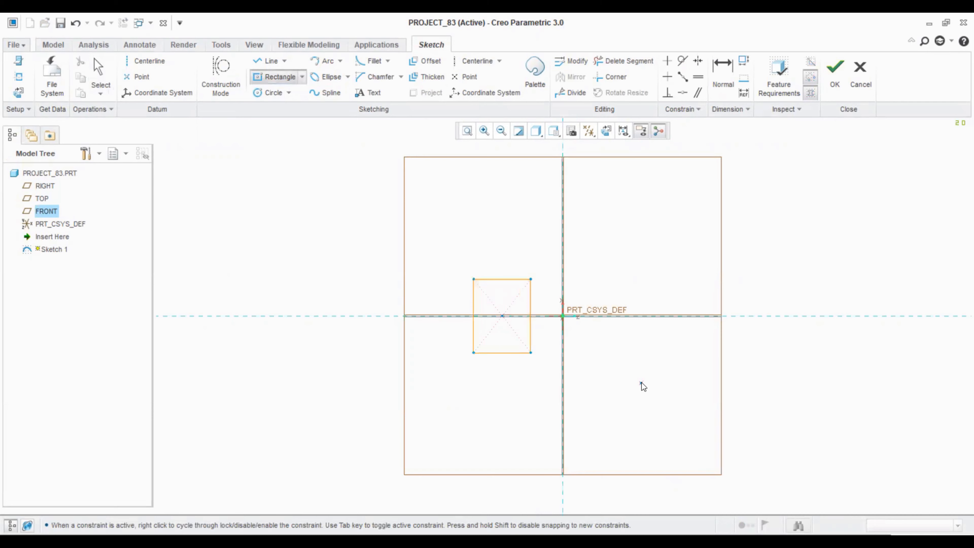
middle_click(641, 383)
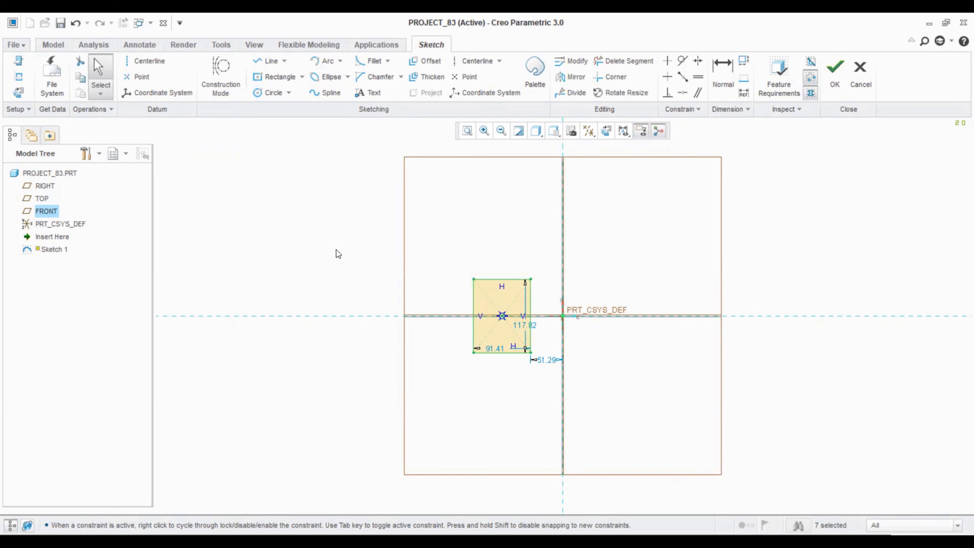
double_click(544, 360)
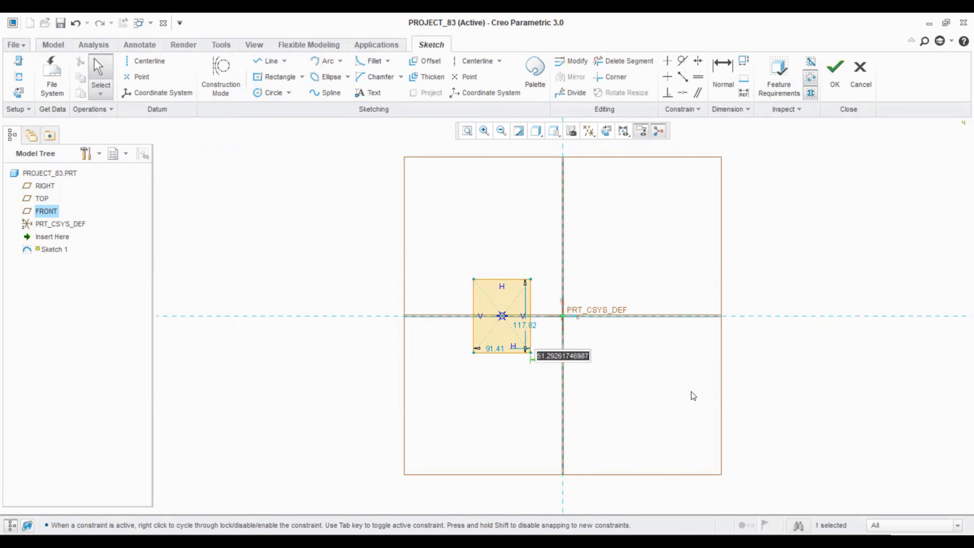
type("0")
key("Return")
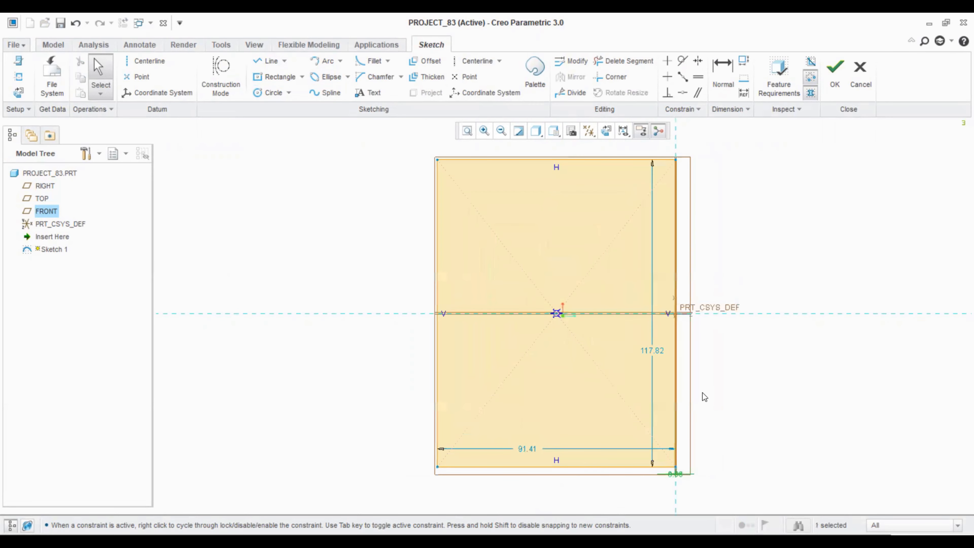
Set the rectangle's width to 56 and its height to 75
double_click(526, 449)
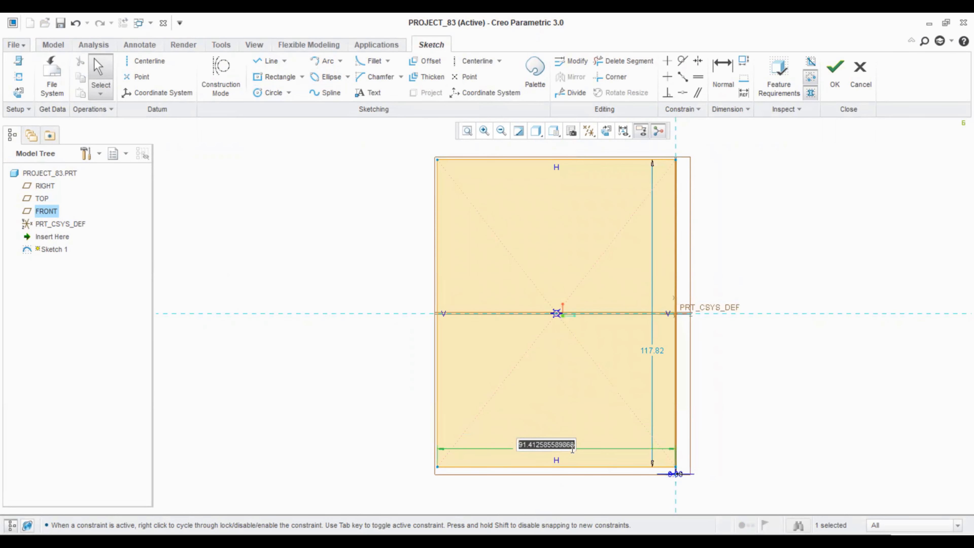
type("56")
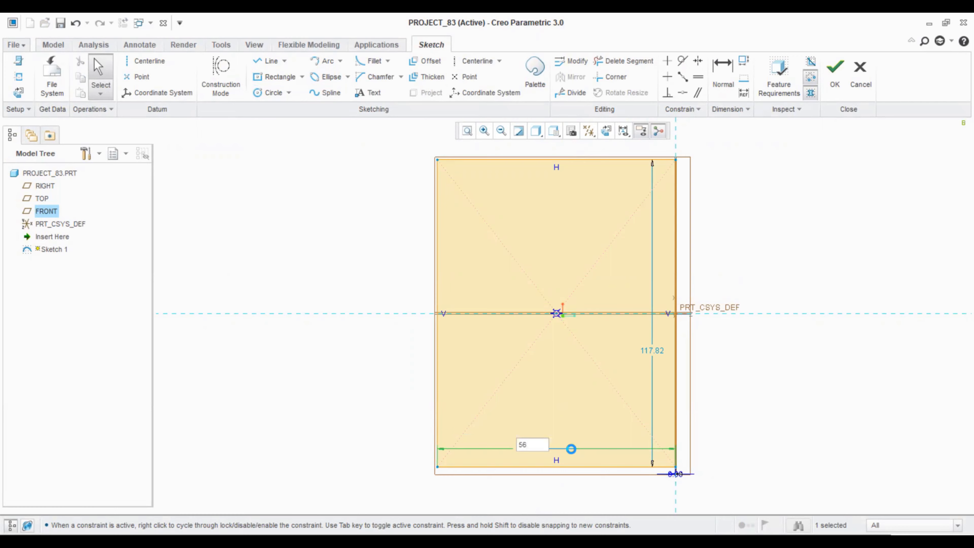
key("Return")
double_click(618, 353)
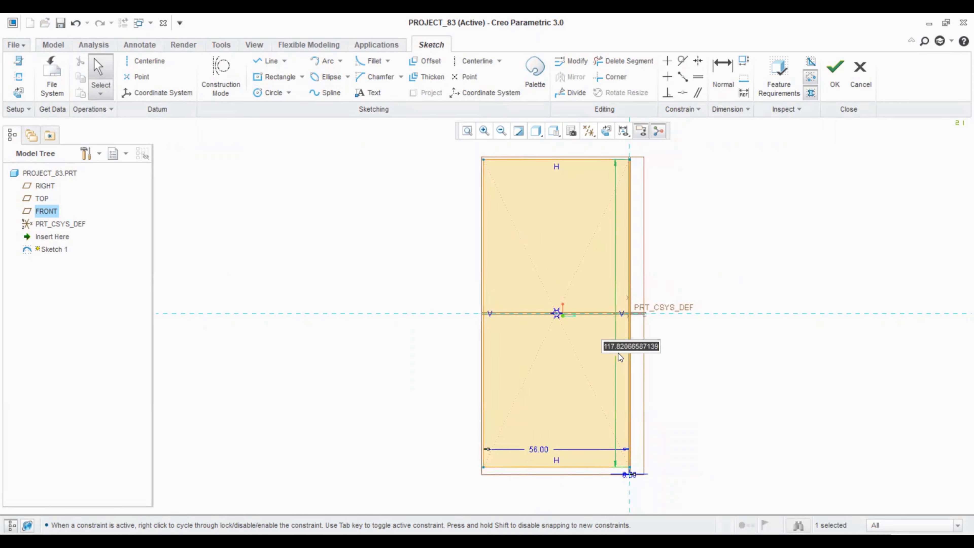
type("75")
key("Return")
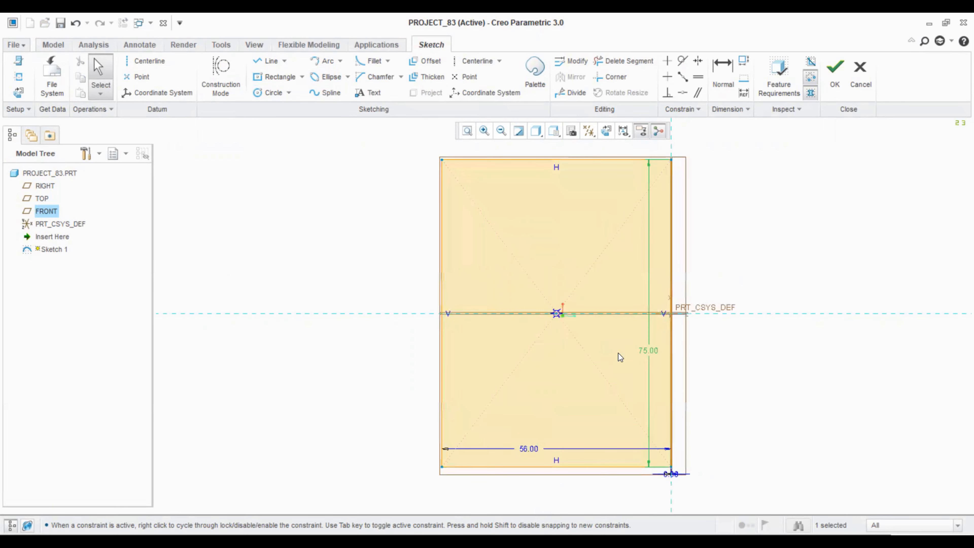
Draw two diverging lines outward from the rectangle's upper-right and lower-right corners, with their free endpoints vertically aligned
scroll(785, 383, "down", 2)
scroll(743, 383, "up", 3)
scroll(766, 396, "down", 4)
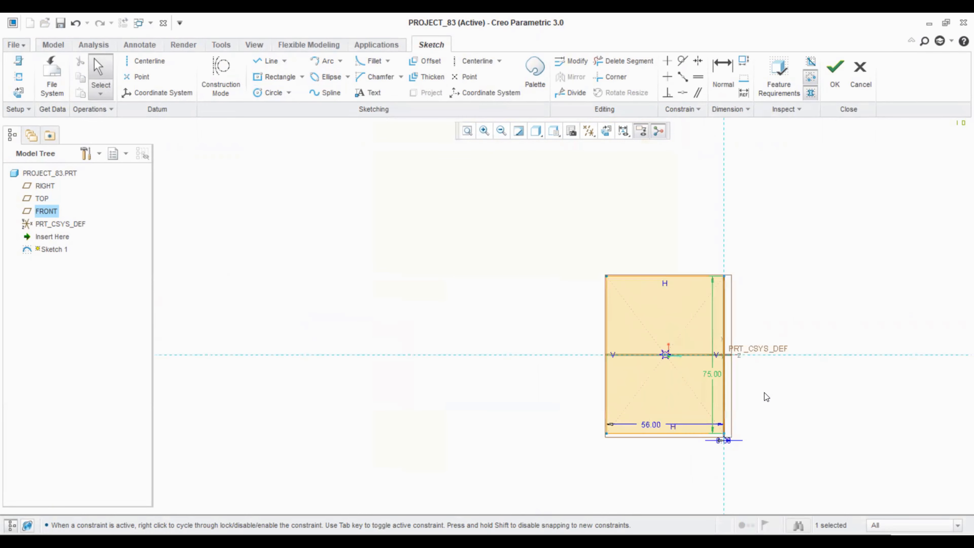
left_click(269, 61)
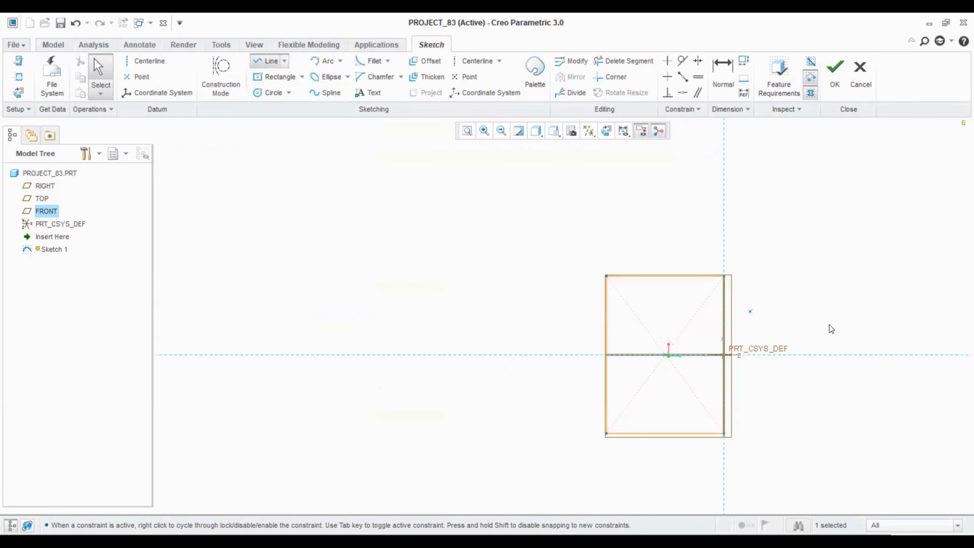
left_click(725, 276)
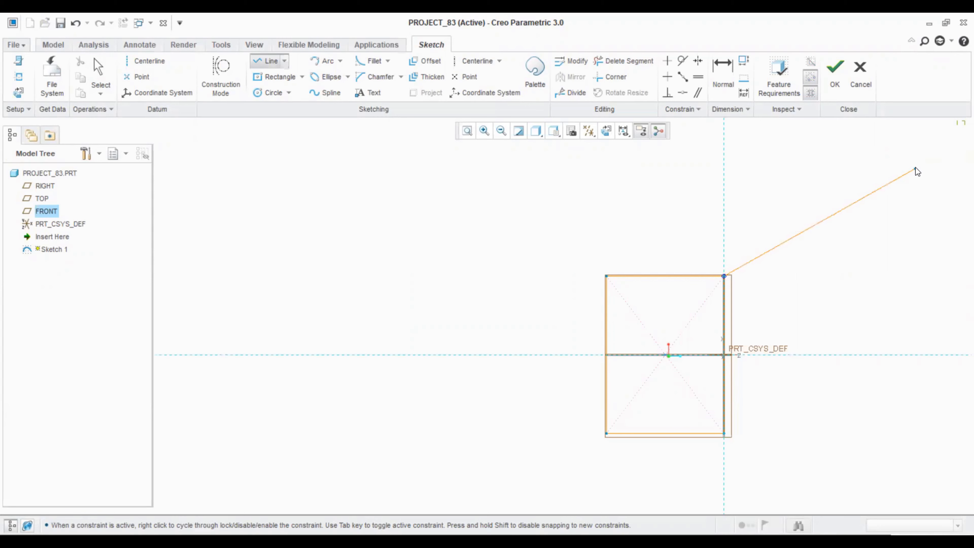
left_click(916, 167)
middle_click(870, 318)
left_click(720, 437)
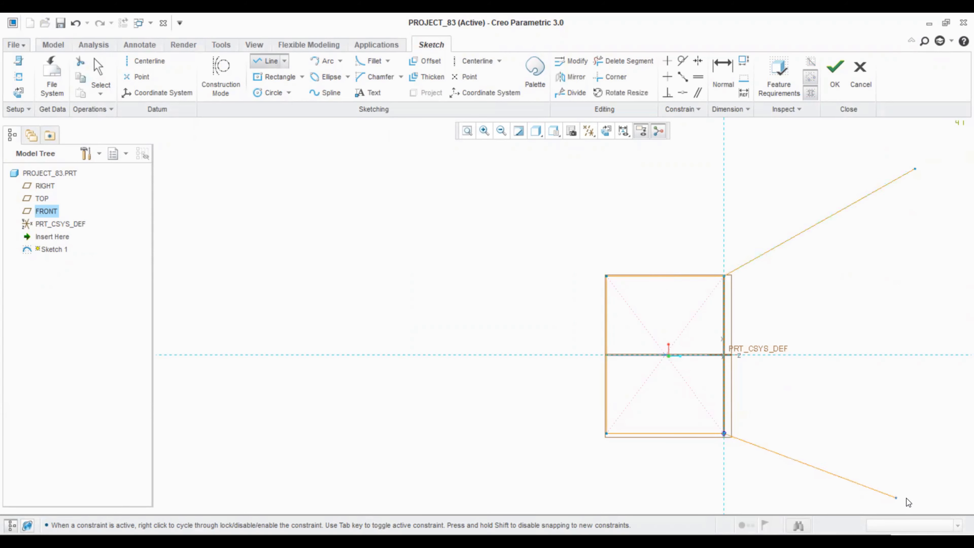
left_click(915, 507)
middle_click(885, 426)
middle_click(874, 422)
Dimension the horizontal distance from the rectangle's left edge to the lower line's free endpoint as 128
scroll(744, 365, "up", 4)
scroll(852, 390, "down", 2)
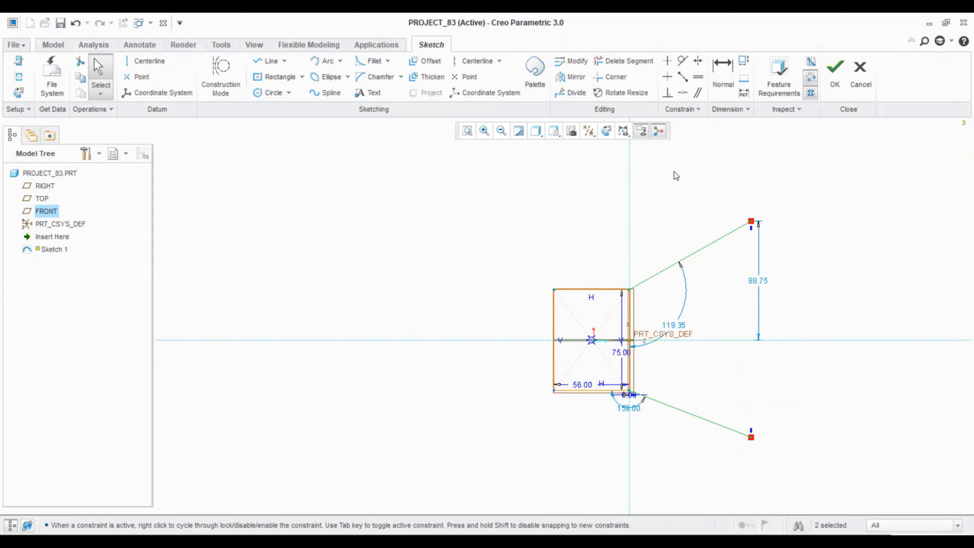
left_click(725, 76)
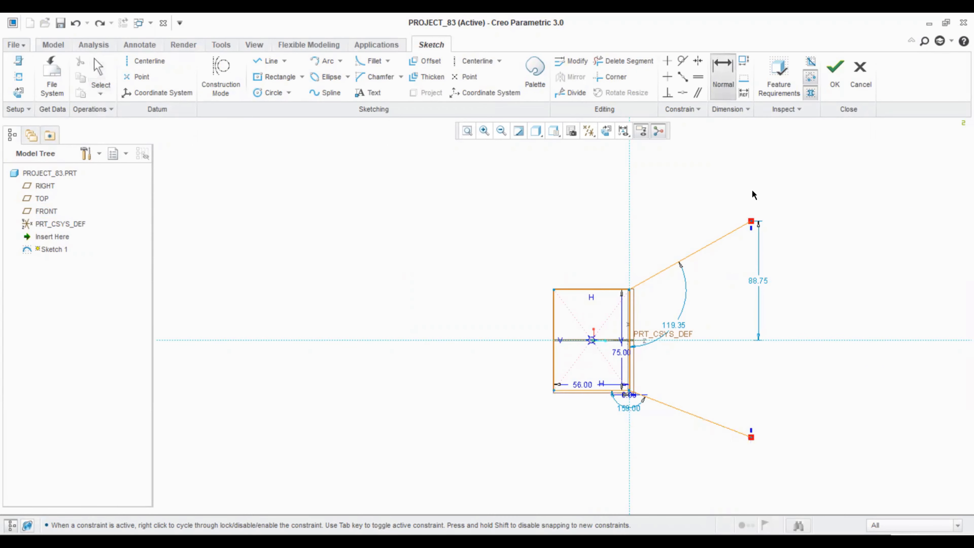
left_click(751, 437)
middle_click(608, 265)
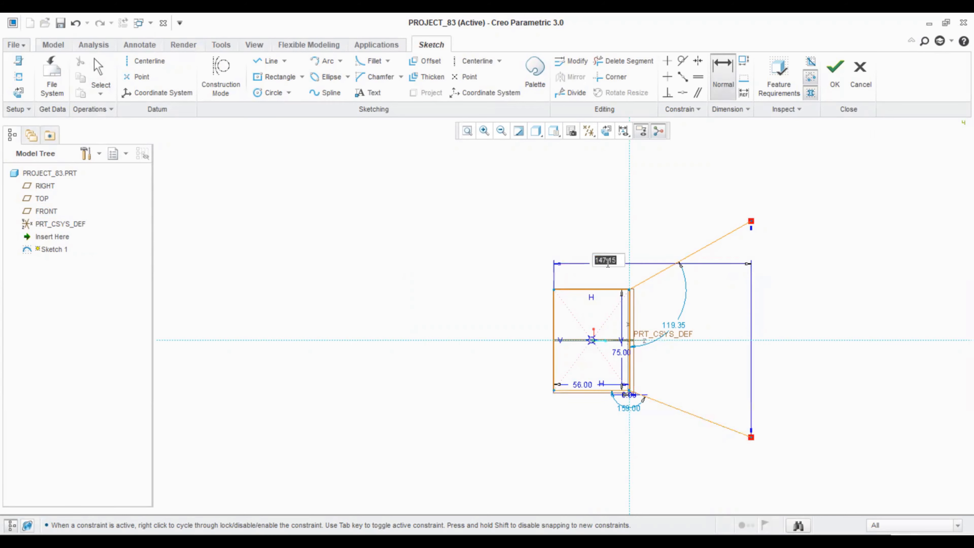
type("128")
key("Return")
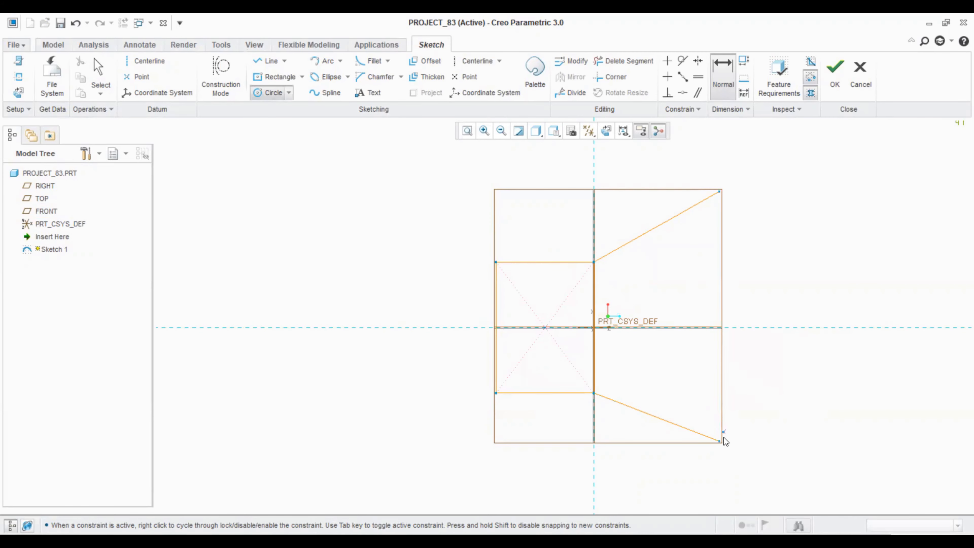
Draw equal circles centered on the free endpoints of both slanted lines and set their diameter to 48
left_click(720, 441)
left_click(730, 455)
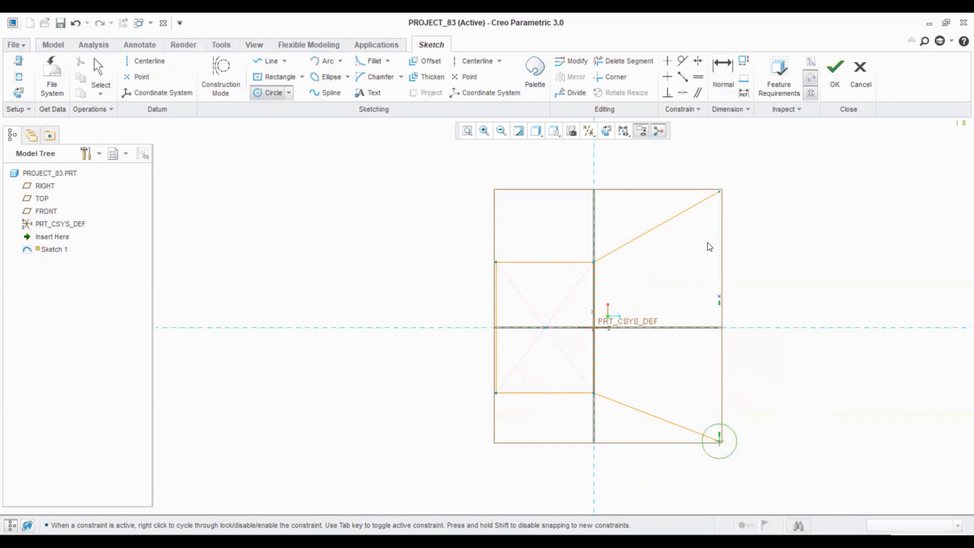
left_click(719, 191)
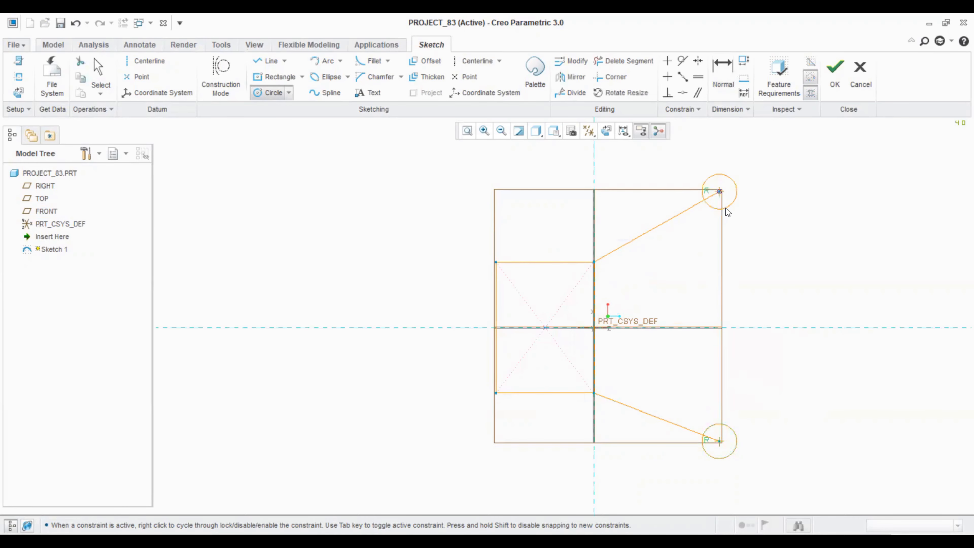
left_click(733, 214)
middle_click(737, 216)
double_click(680, 422)
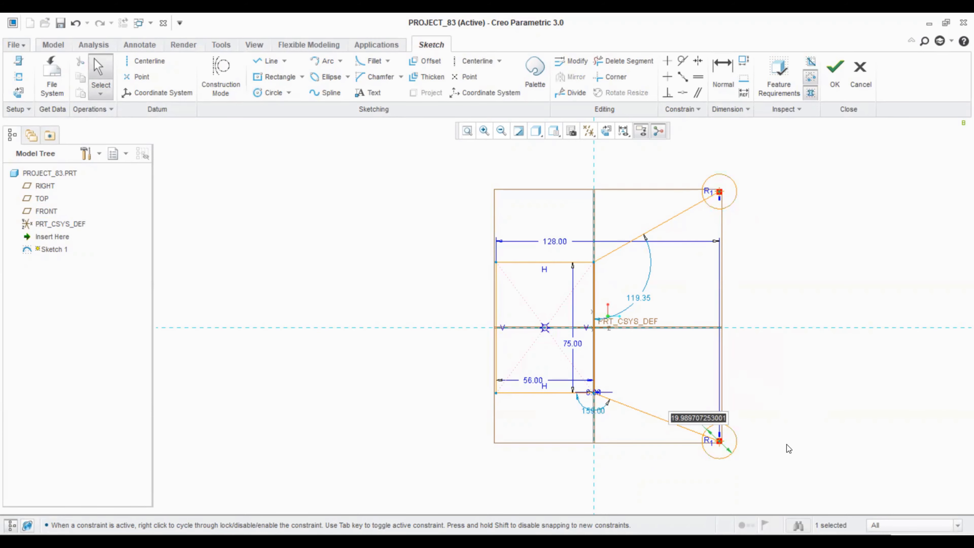
type("48")
key("Return")
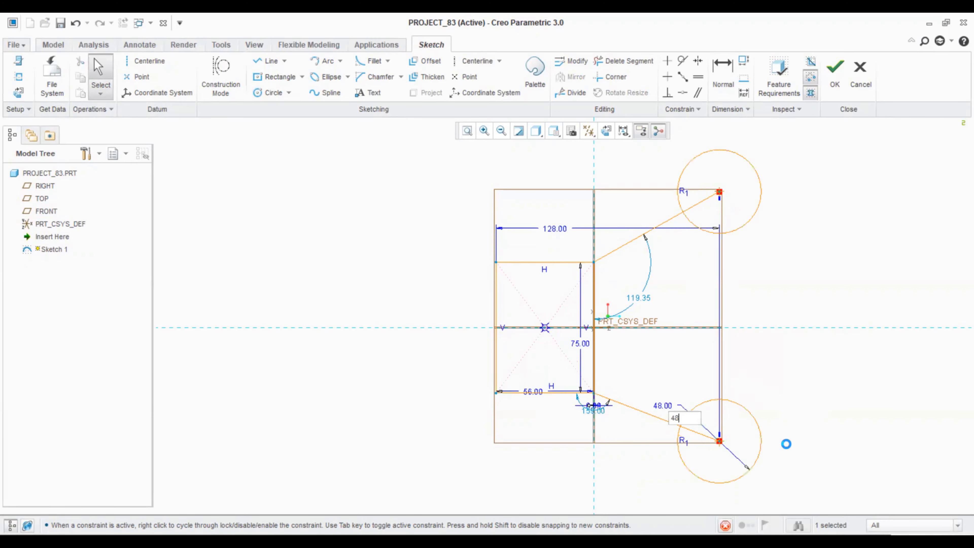
Trim away both slanted lines running from the rectangle's right corners to the circle centers
left_click(623, 60)
left_click(627, 215)
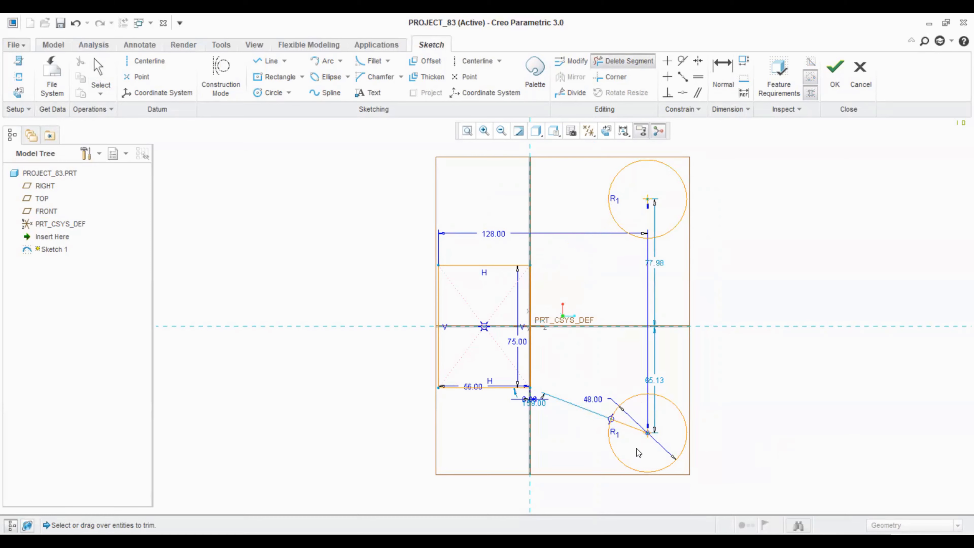
left_click(628, 427)
middle_click(740, 428)
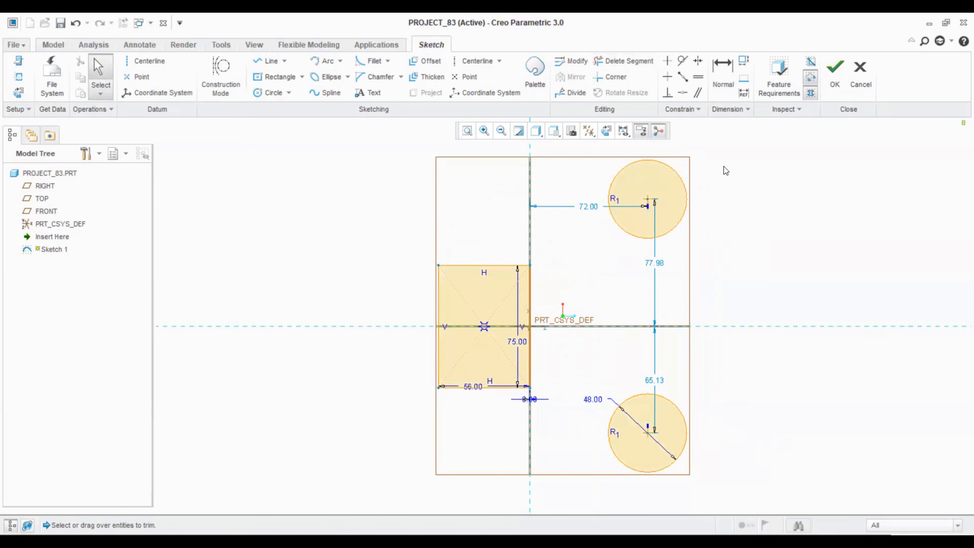
Dimension the vertical spacing between circle centers as 130 and set the lower center's distance from the horizontal reference to 130/2
left_click(724, 84)
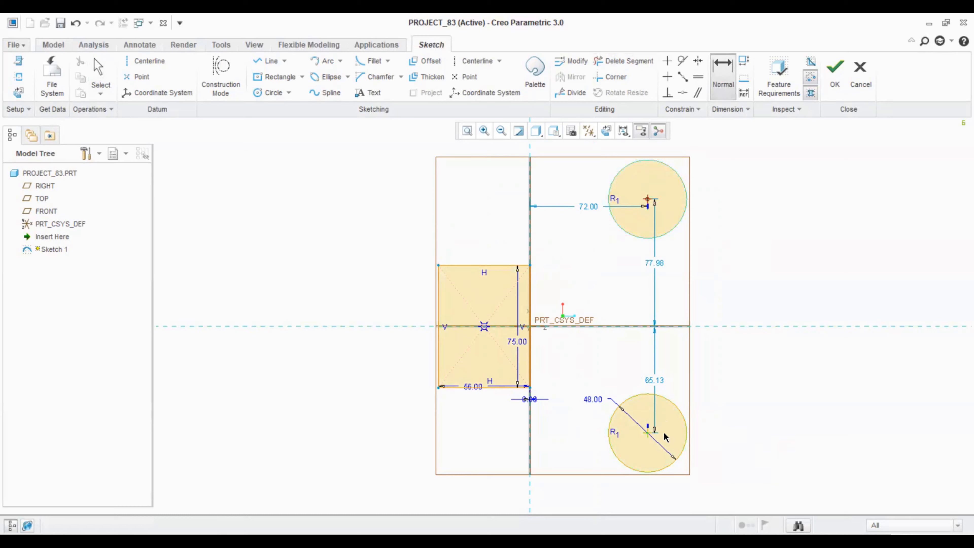
left_click(648, 433)
middle_click(737, 320)
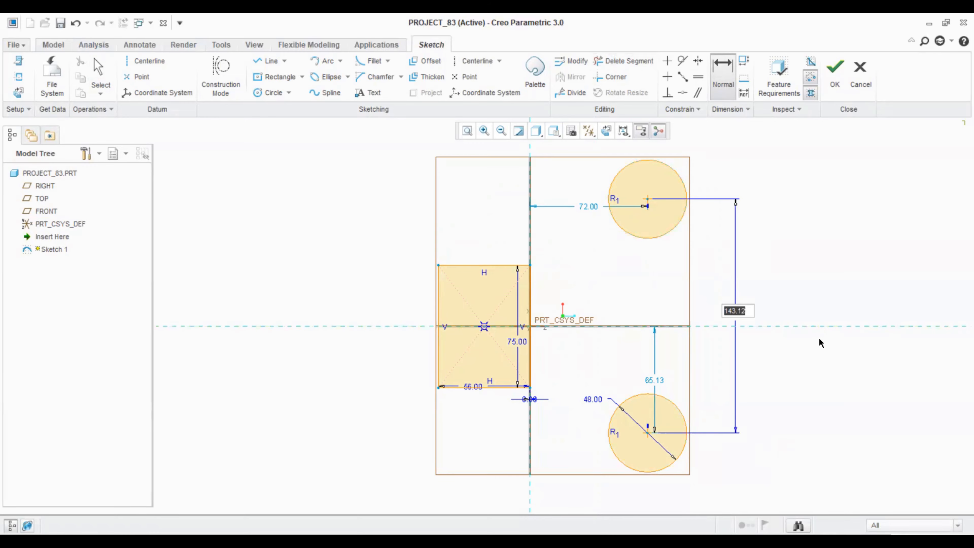
type("130")
key("Return")
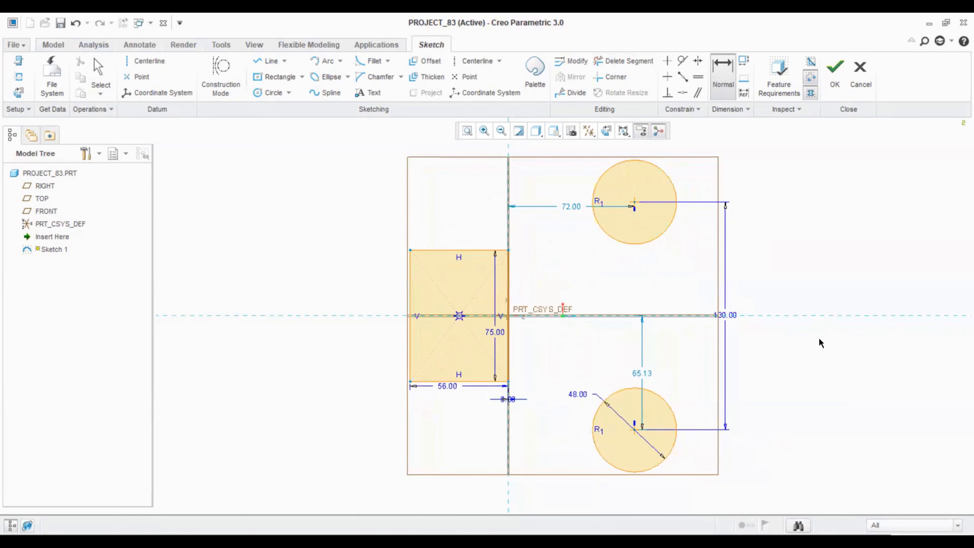
double_click(648, 373)
type("130/2")
key("Return")
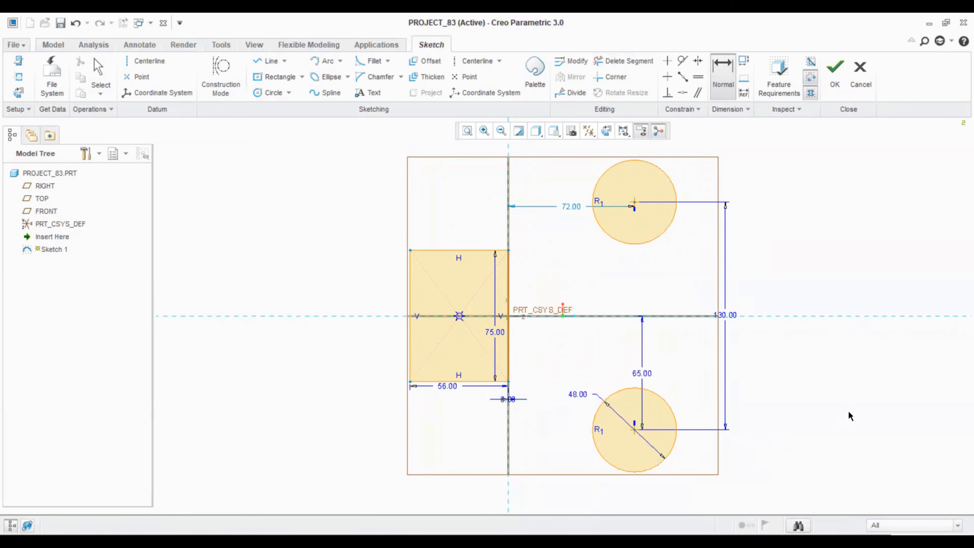
key("Escape")
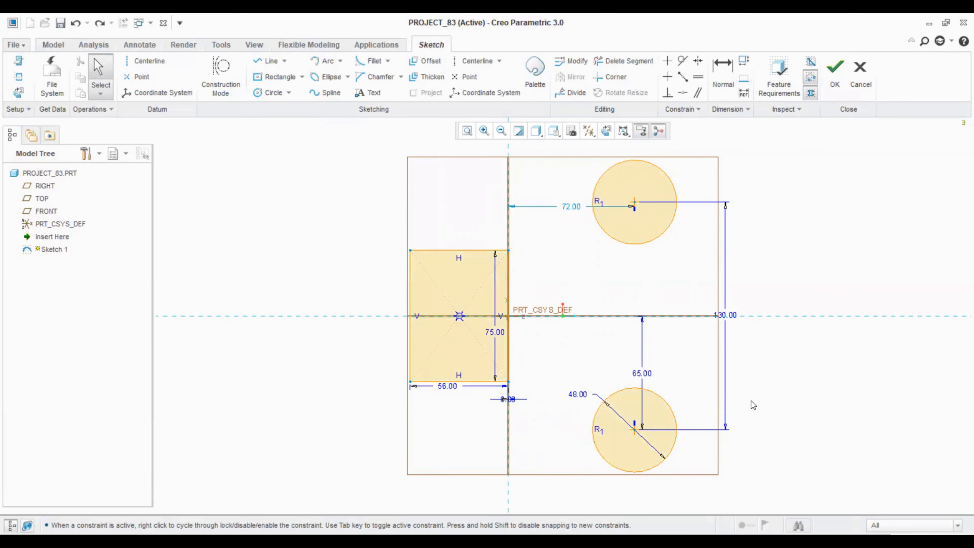
Draw lines from the rectangle's lower-right corner tangent to the lower circle and from its upper-right corner to the upper circle's outer side
left_click(268, 61)
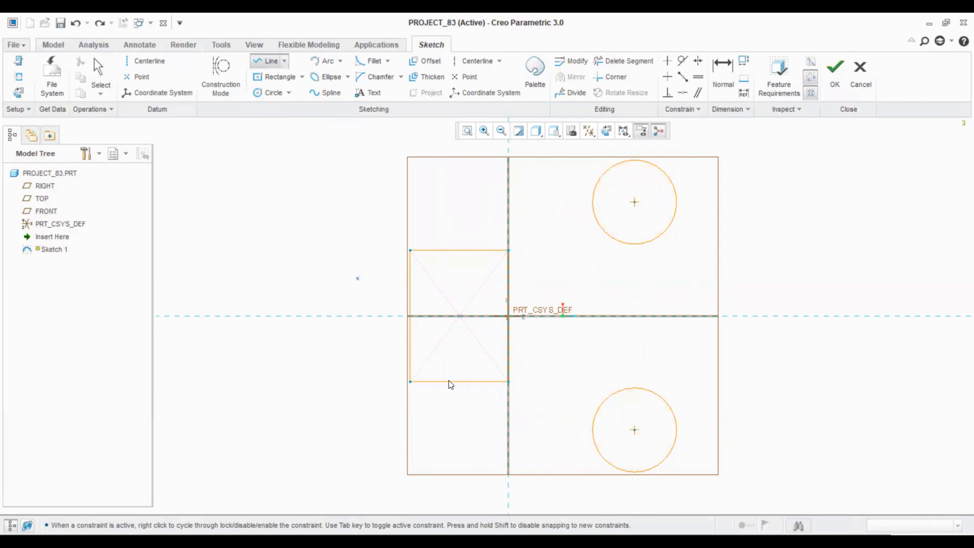
left_click(510, 382)
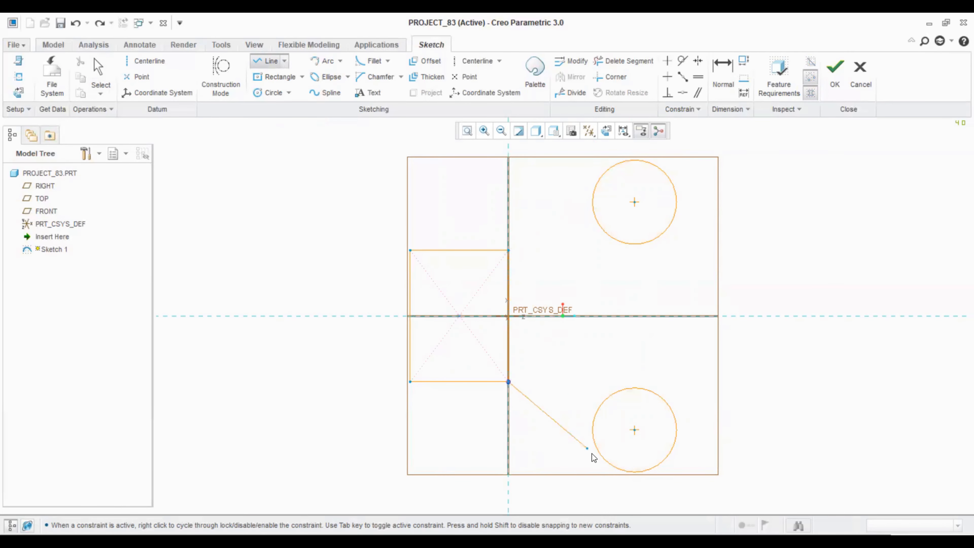
left_click(607, 463)
middle_click(583, 324)
left_click(508, 250)
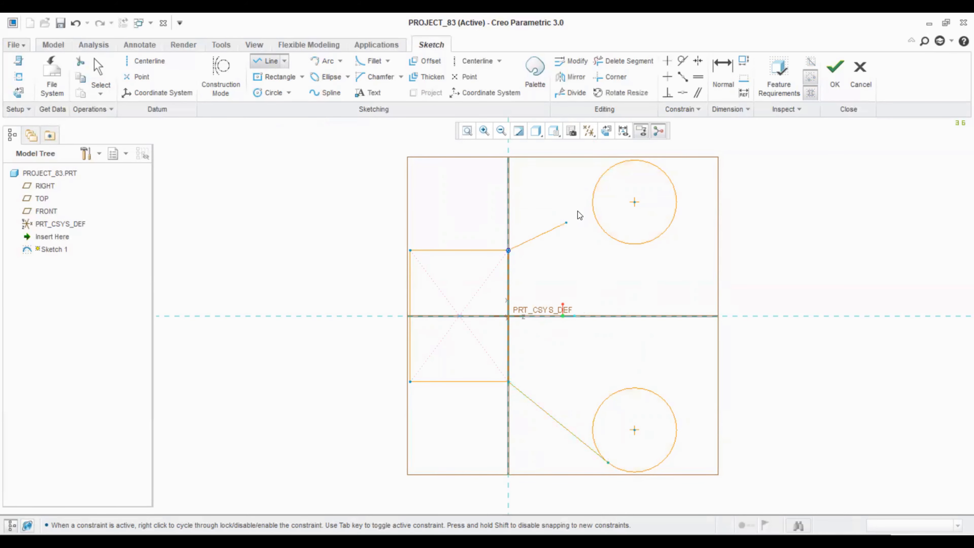
left_click(594, 190)
middle_click(570, 279)
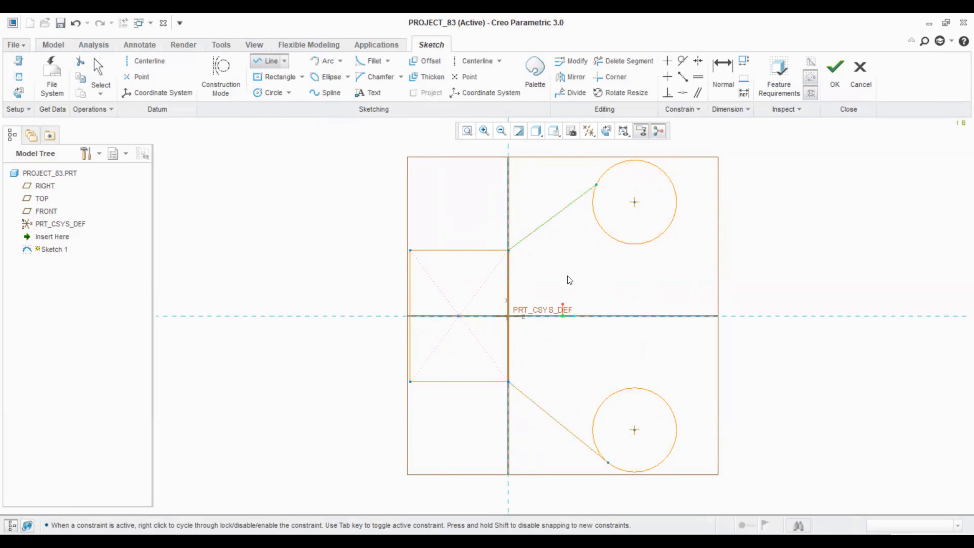
middle_click(569, 279)
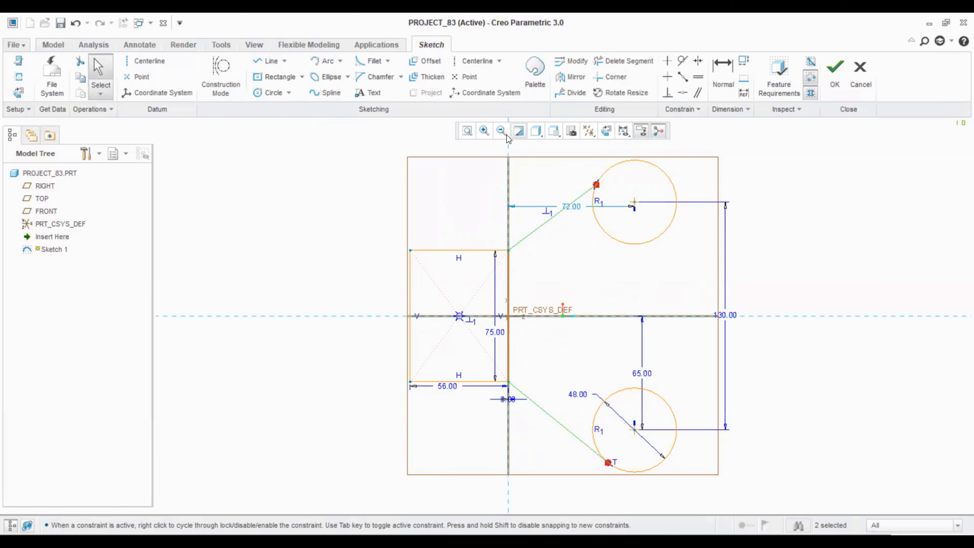
Draw horizontal lines from the outer endpoints of both slanted lines across their circles, about 64 long at the upper and 66 at the lower
left_click(273, 62)
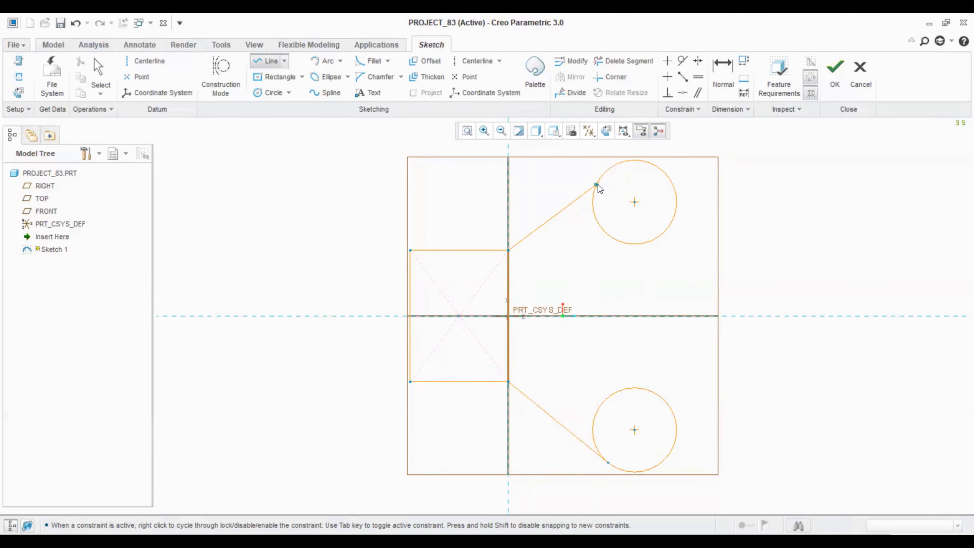
left_click(596, 185)
left_click(707, 185)
middle_click(752, 226)
left_click(608, 463)
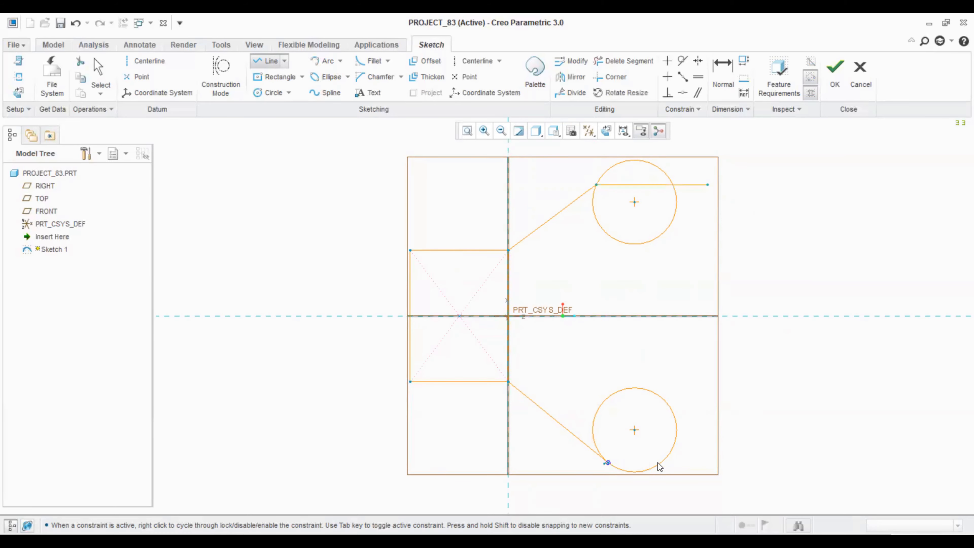
left_click(722, 463)
middle_click(723, 463)
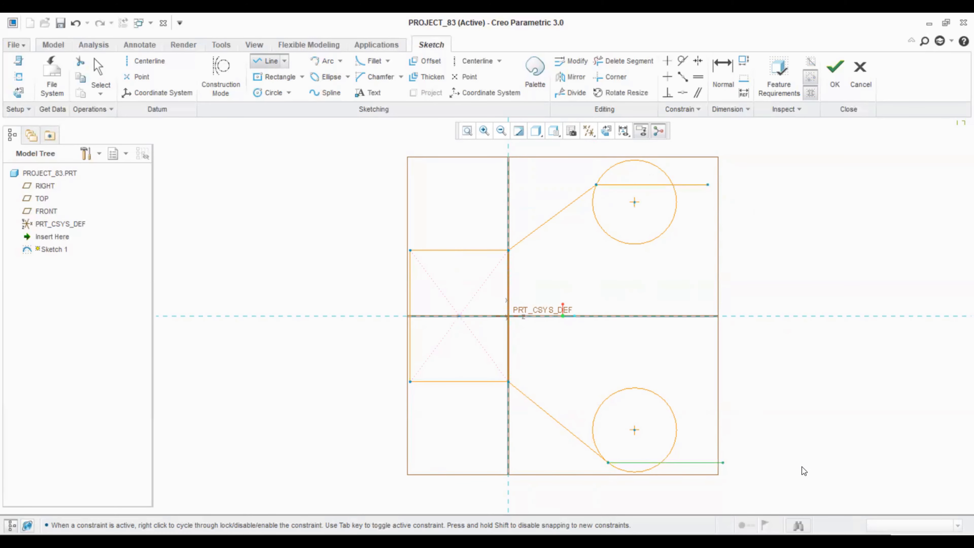
middle_click(804, 471)
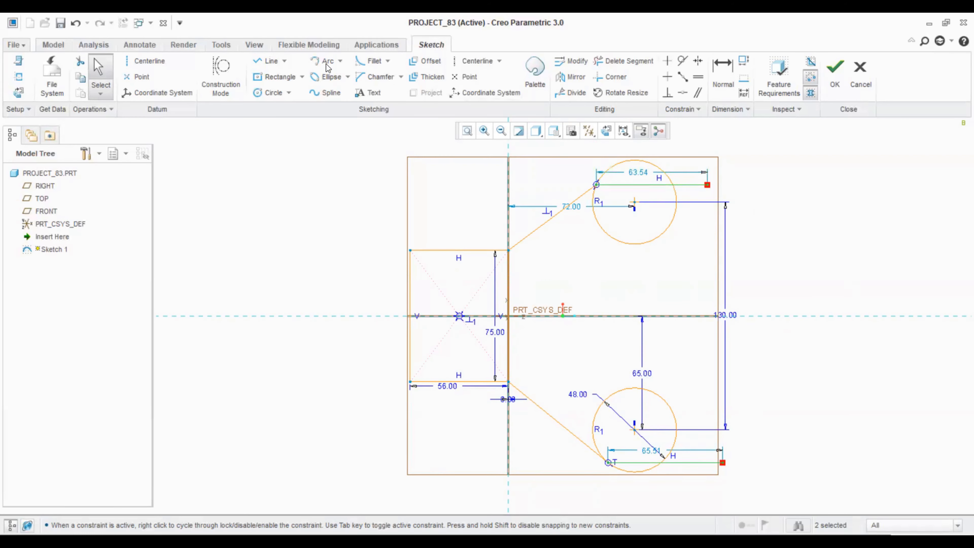
Draw a vertical line about 204 long through both circle centers, extending beyond the upper and lower circles
left_click(268, 60)
scroll(683, 361, "up", 1)
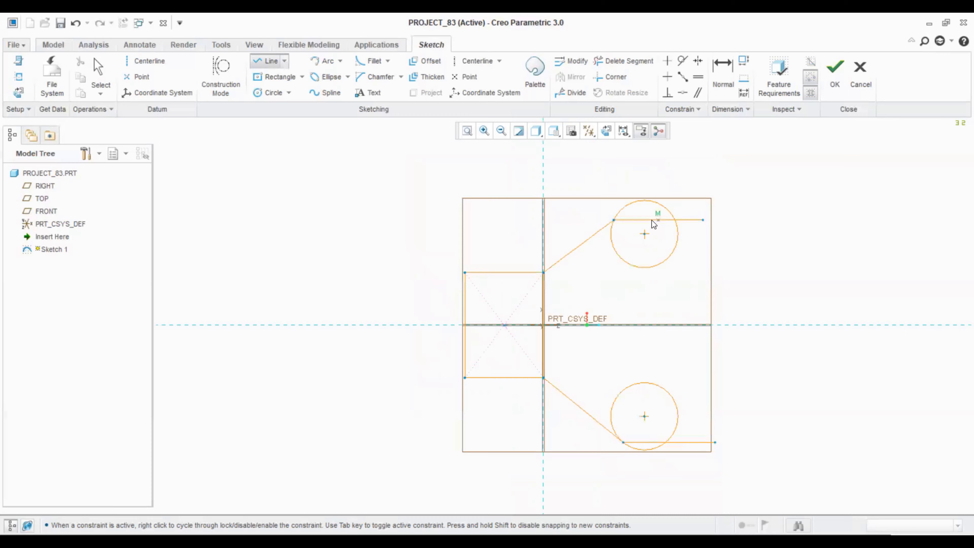
left_click(644, 184)
left_click(647, 470)
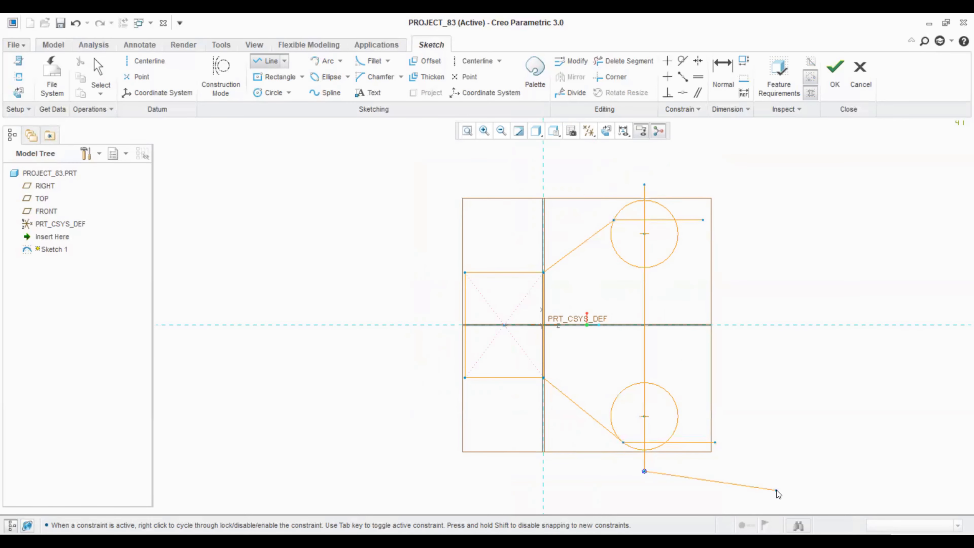
middle_click(804, 485)
Trim the upper circle to the arc above its horizontal line, removing that line and the upper part of the vertical line
left_click(624, 61)
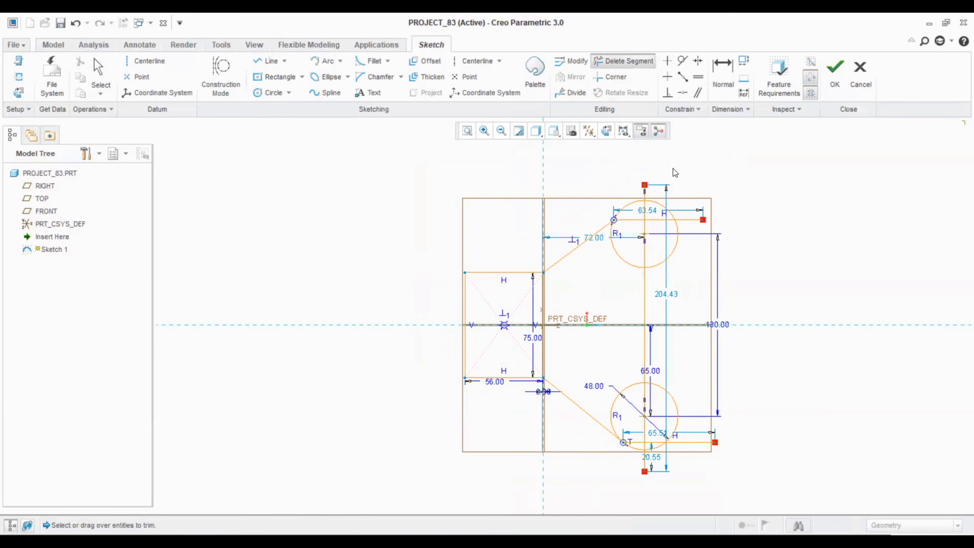
scroll(647, 242, "down", 1)
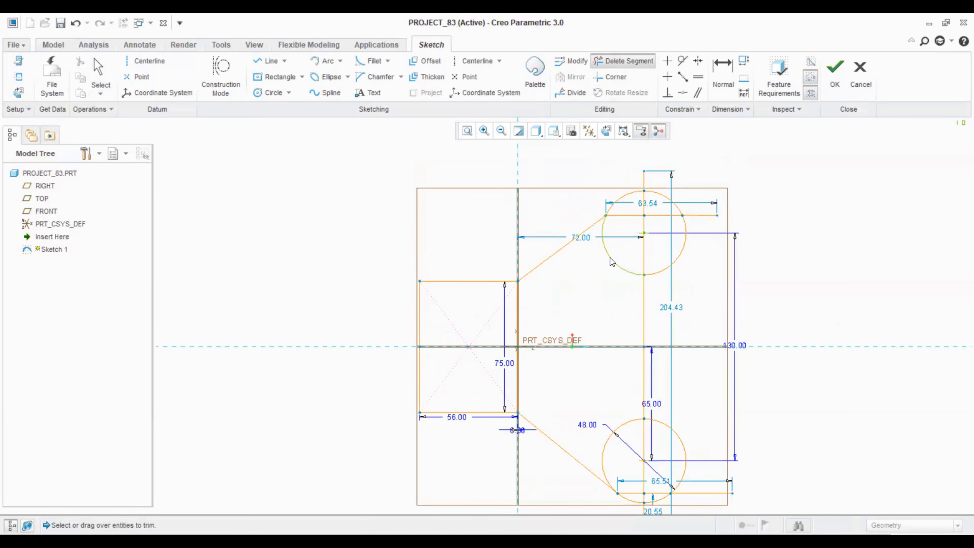
left_click(610, 257)
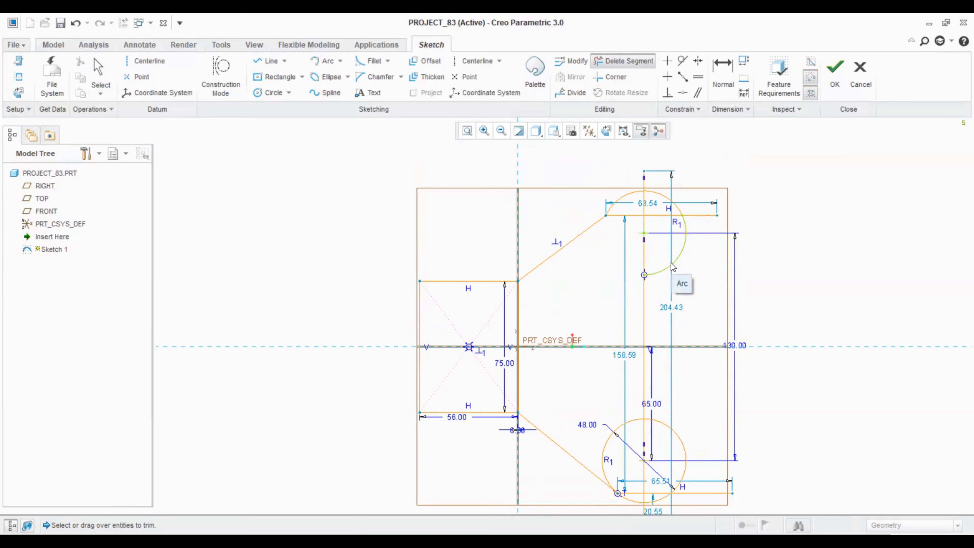
left_click(671, 267)
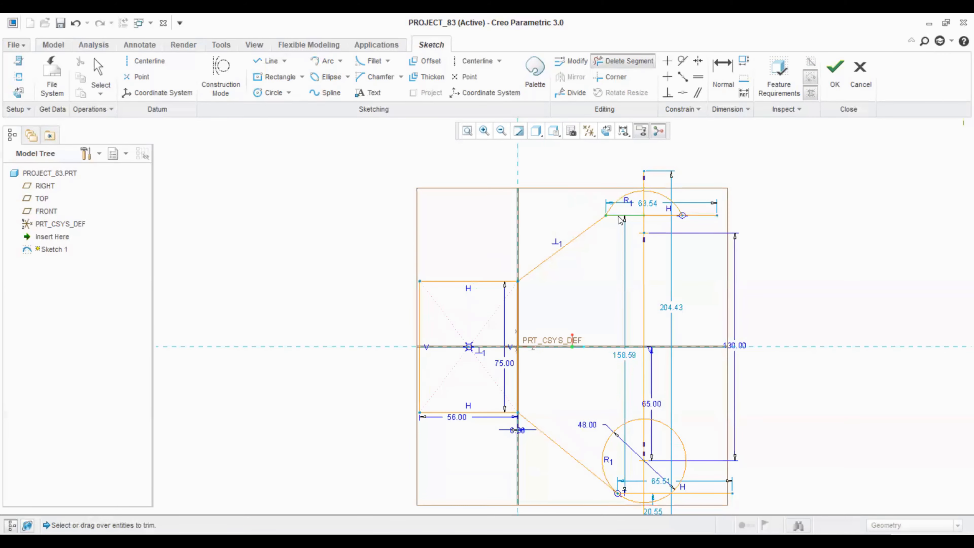
left_click(618, 216)
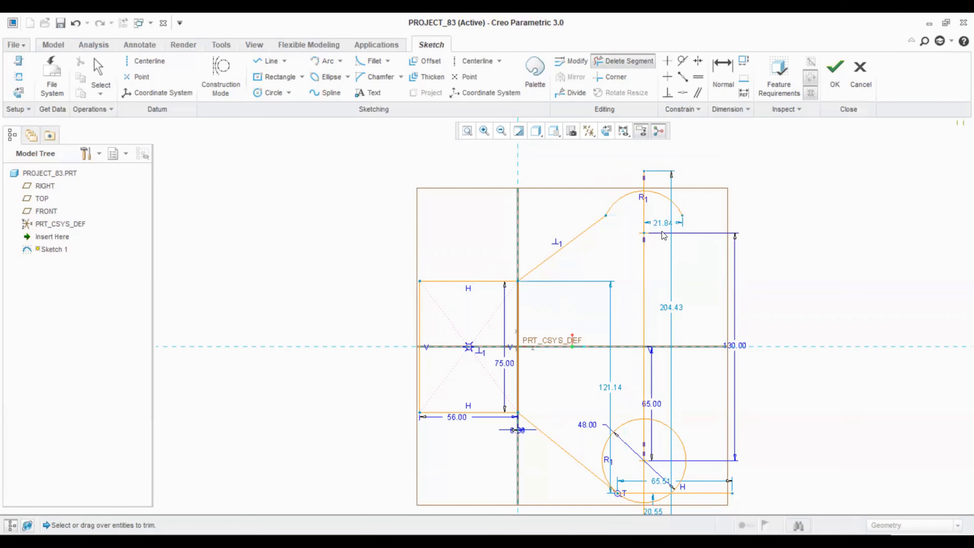
left_click(647, 214)
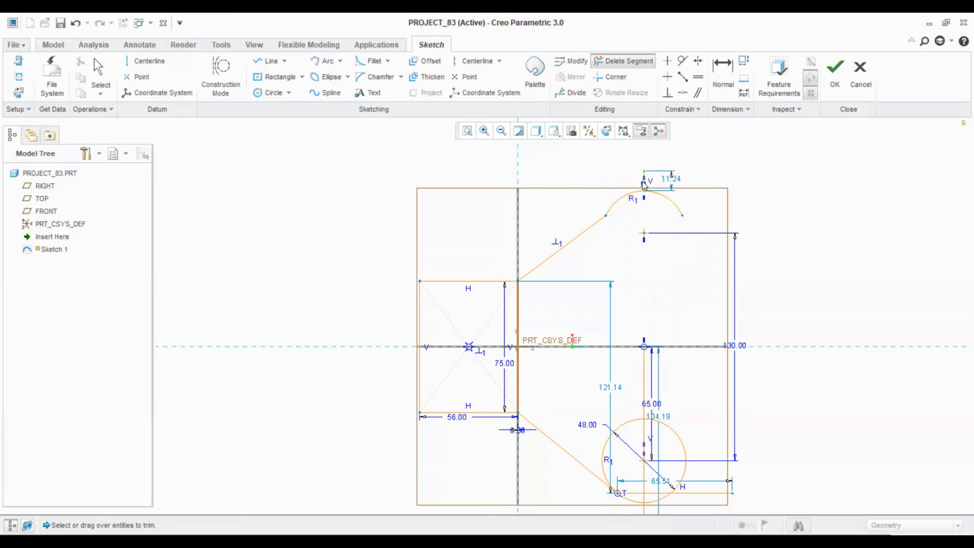
left_click(640, 190)
Trim away the lower slanted line, the lower circle and the remaining horizontal and vertical lines
left_click(565, 448)
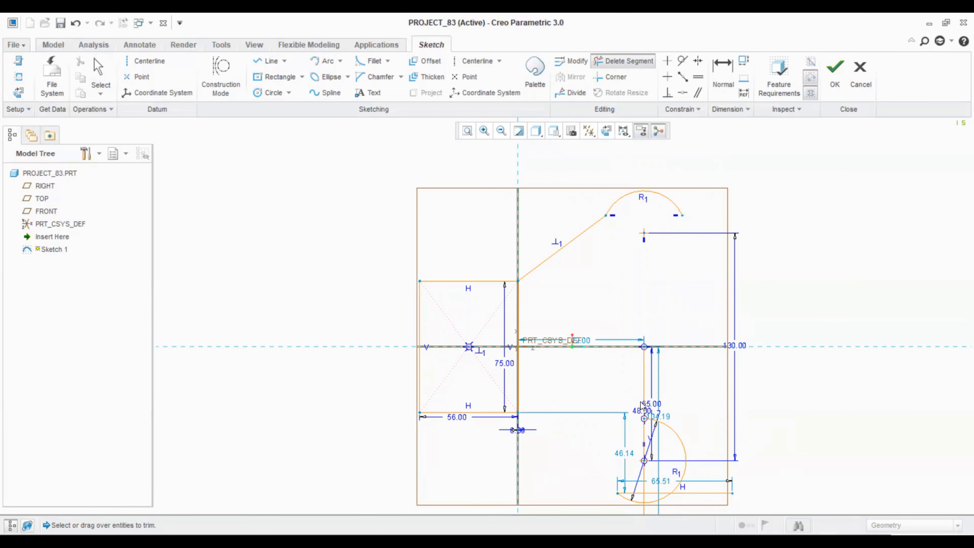
left_click(645, 399)
mouse_move(645, 420)
left_mouse_down()
mouse_move(639, 452)
mouse_move(685, 440)
left_mouse_up()
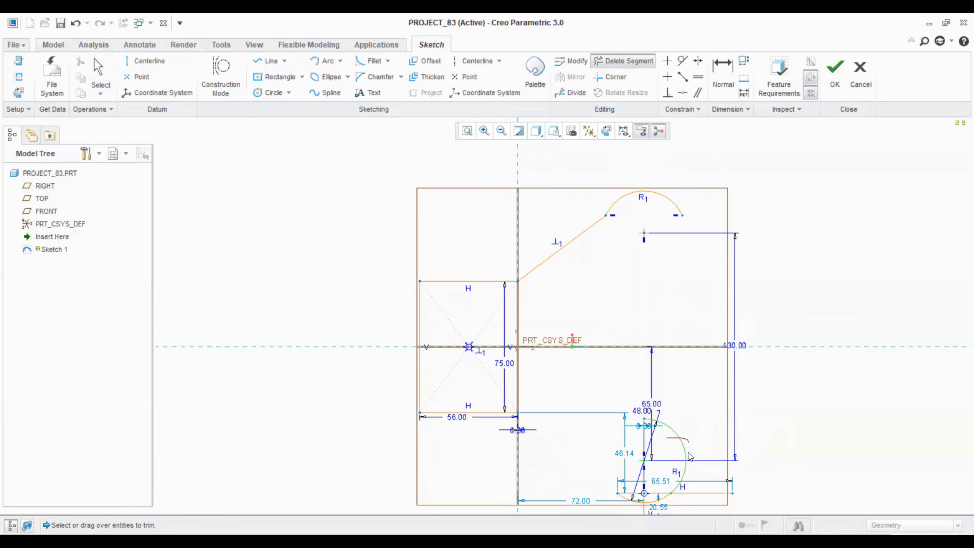
mouse_move(675, 480)
left_mouse_down()
mouse_move(658, 507)
mouse_move(630, 501)
mouse_move(686, 496)
left_mouse_up()
left_click(644, 508)
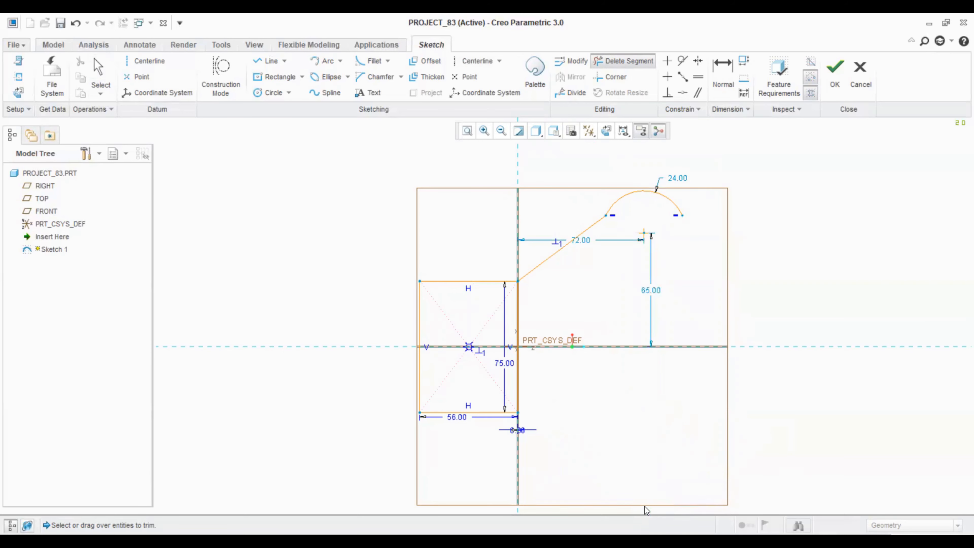
middle_click(629, 443)
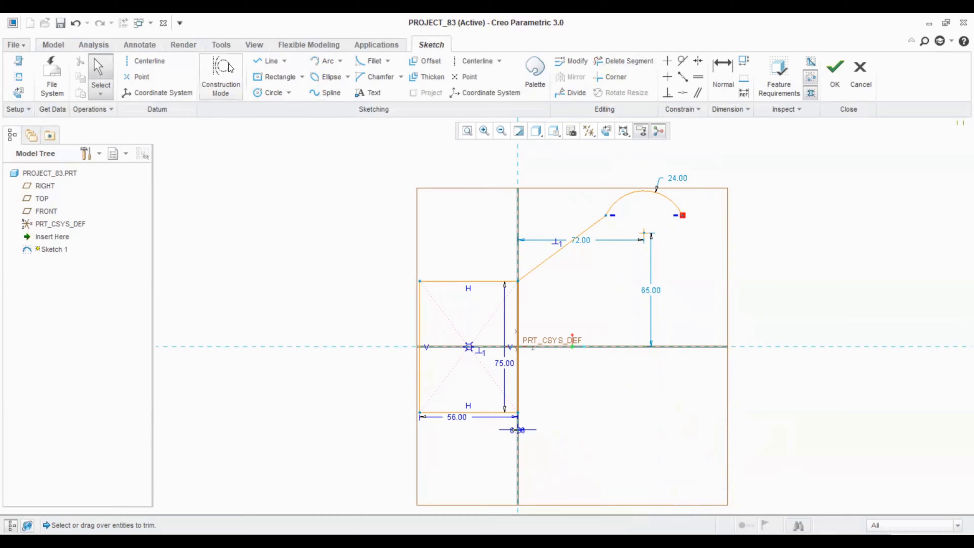
Place a horizontal centerline through the origin along the horizontal reference
left_click(143, 61)
left_click(515, 350)
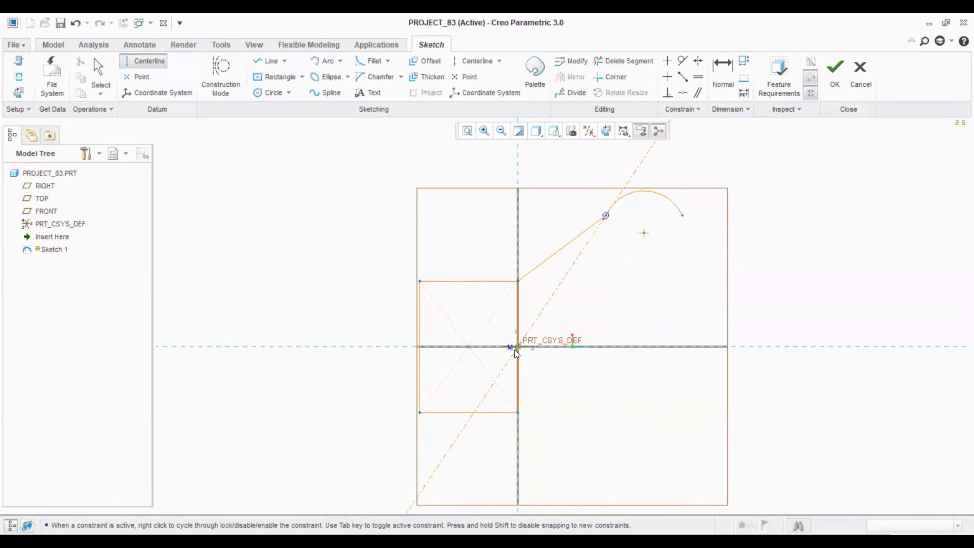
left_click(501, 347)
middle_click(358, 303)
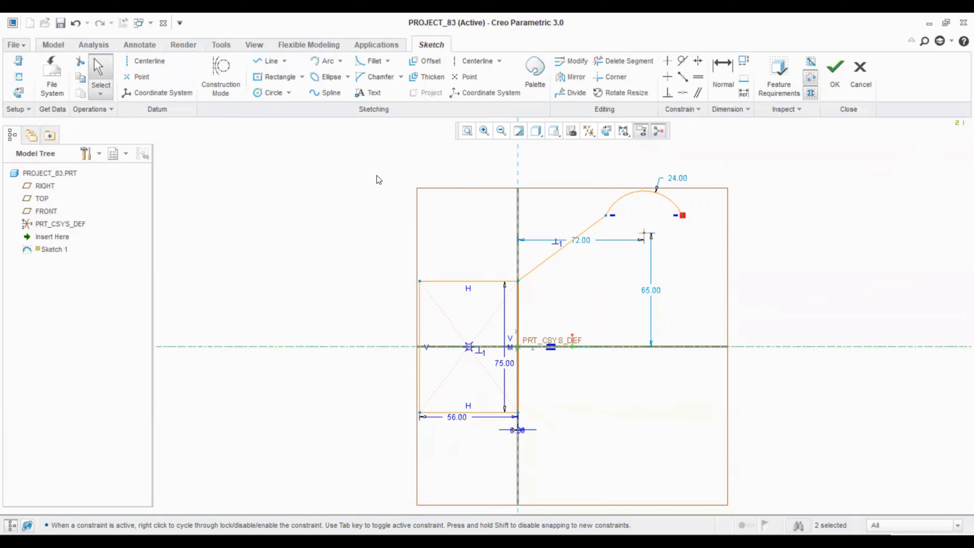
Mirror the upper arc, slanted line and rectangle's upper edge about the horizontal centerline
mouse_move(371, 175)
left_mouse_down()
mouse_move(414, 306)
mouse_move(470, 340)
mouse_move(735, 346)
left_mouse_up()
left_click(570, 76)
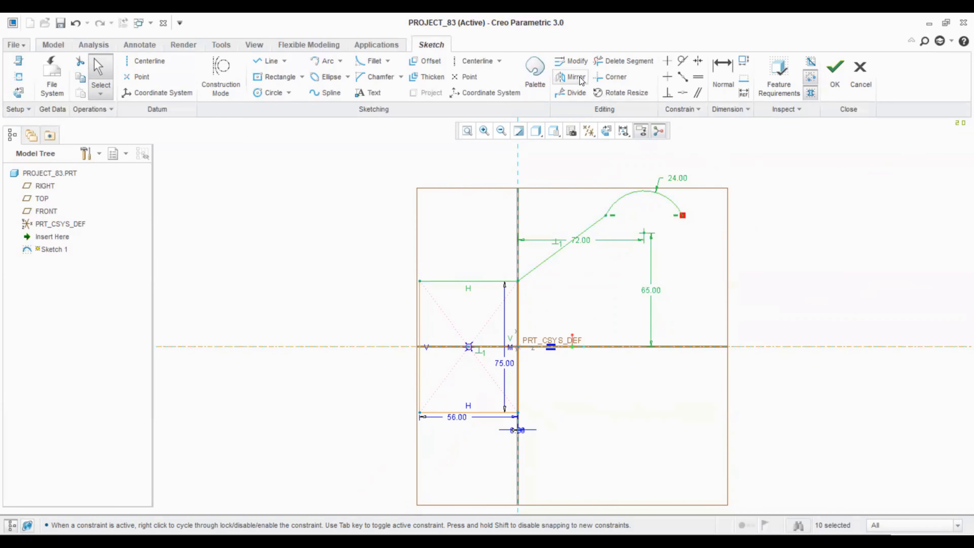
left_click(538, 345)
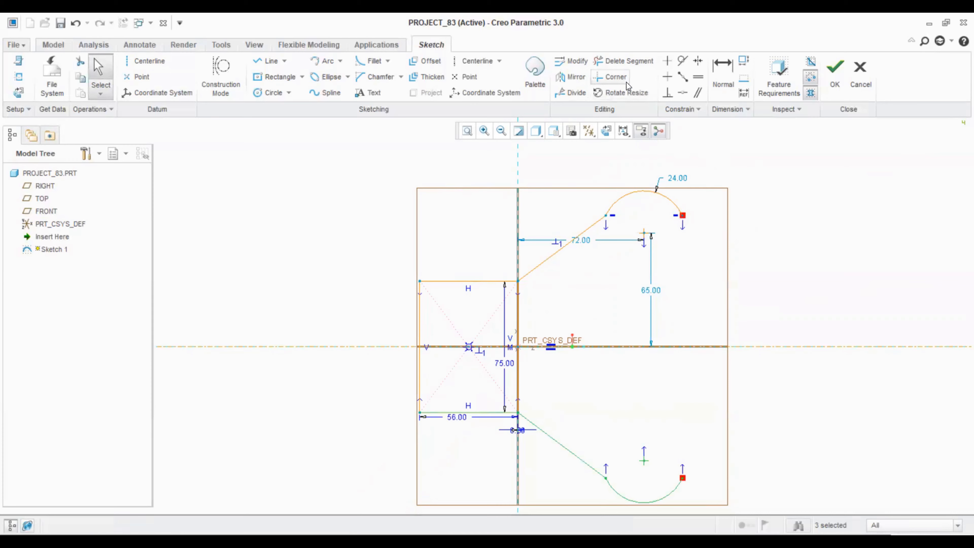
Delete the overlapping duplicate of the rectangle's lower edge and undo the extra deletion
left_click(624, 61)
left_click(474, 430)
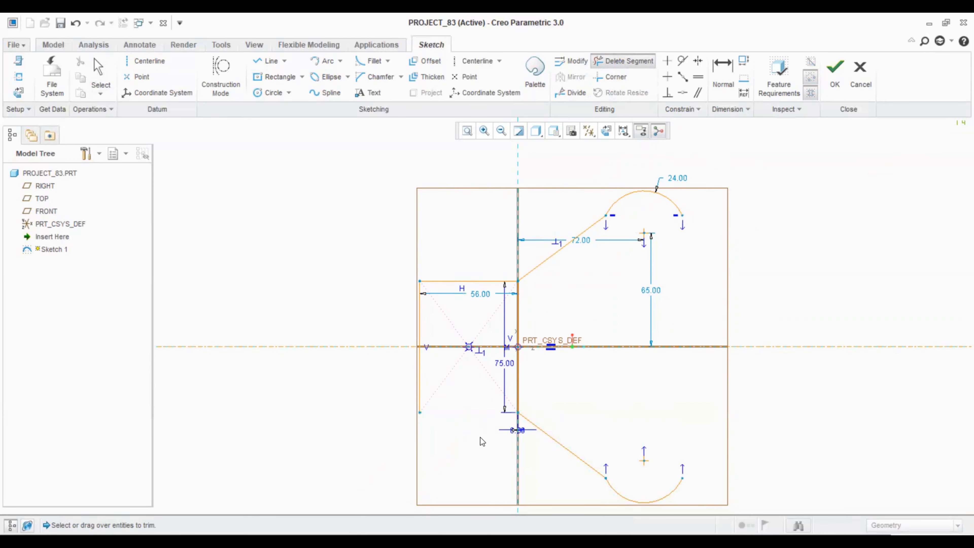
key("ctrl+z")
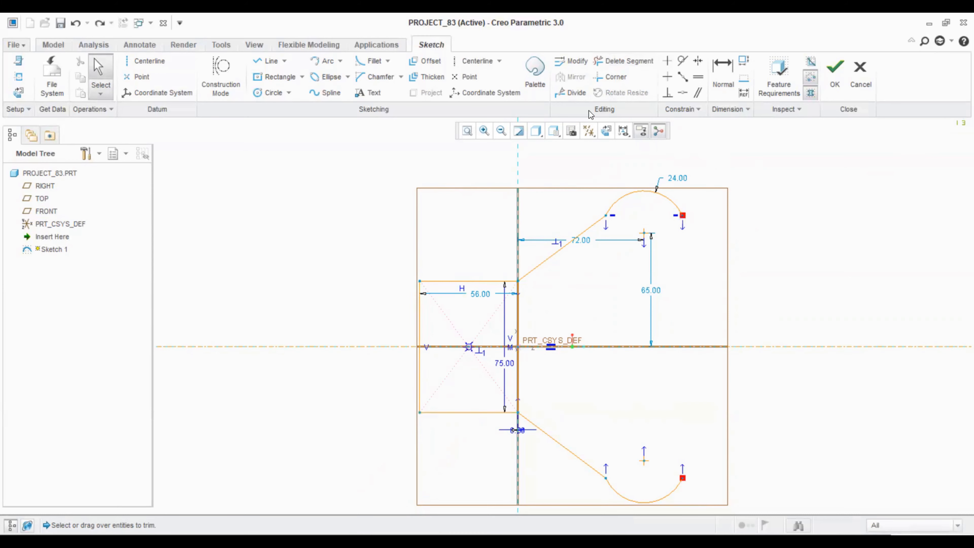
Delete both halves of the rectangle's right edge, undoing the accidental trim of its left edge
left_click(623, 60)
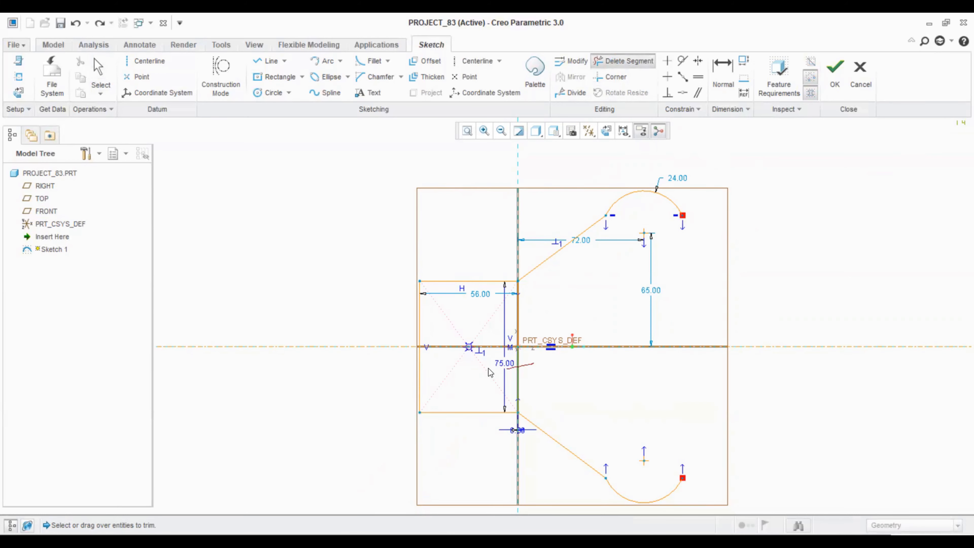
left_click_drag(489, 369, 359, 388)
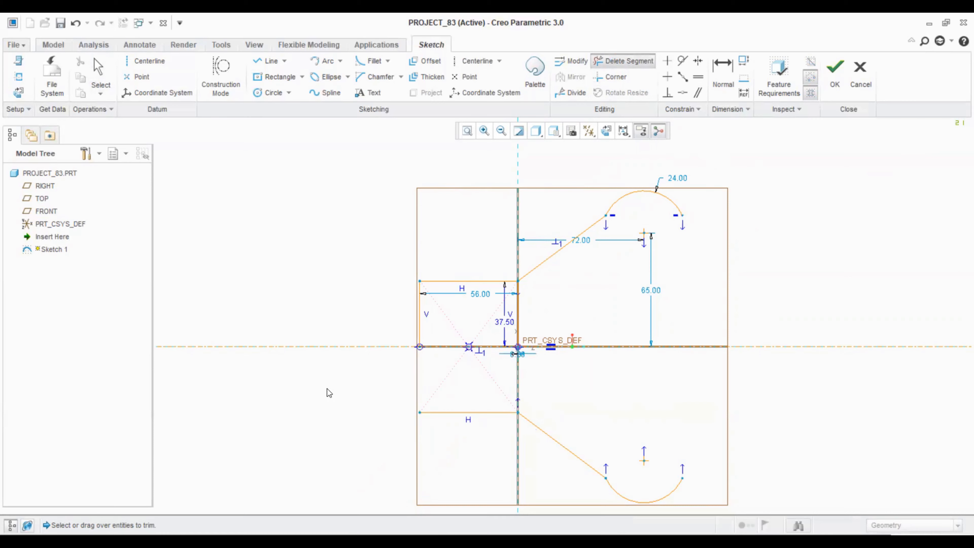
key("ctrl+z")
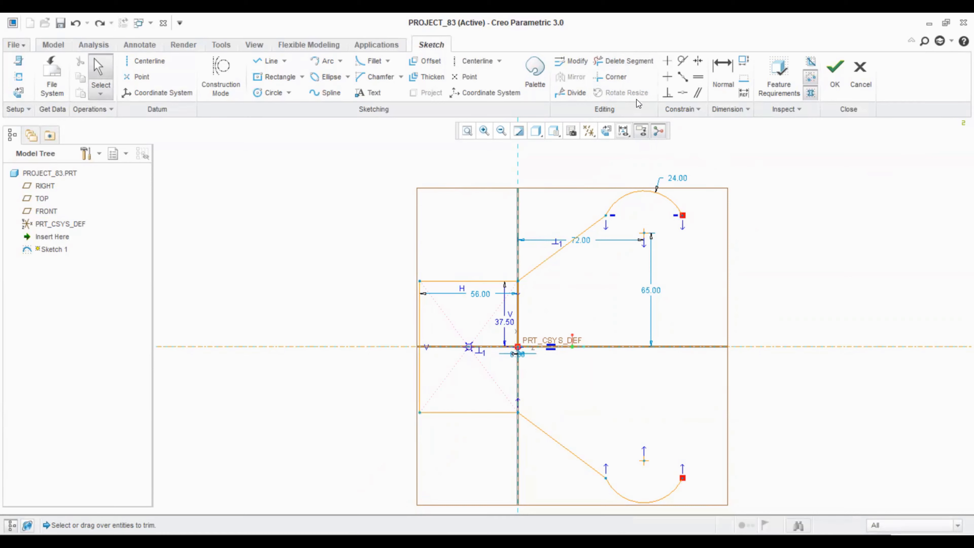
left_click(623, 61)
left_click_drag(512, 323, 503, 327)
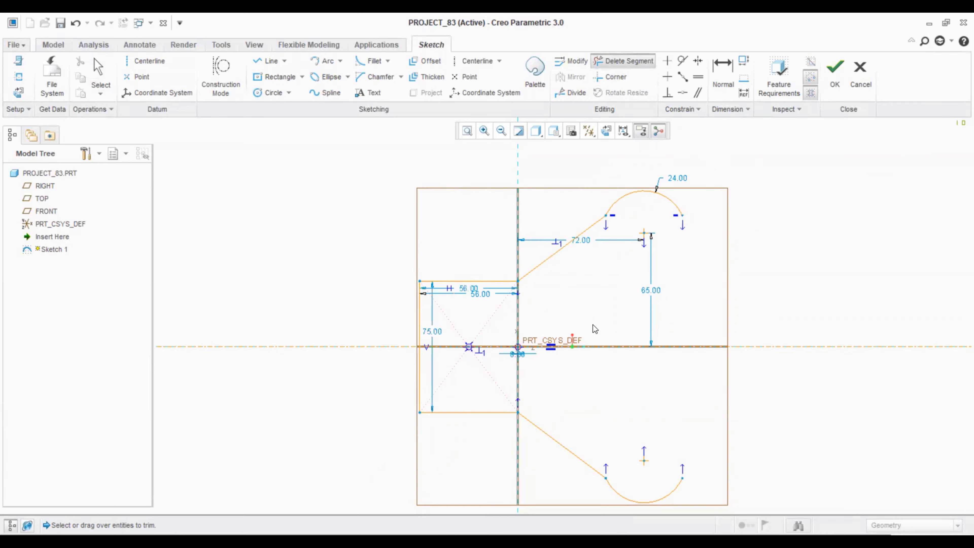
middle_click(593, 324)
Draw a circle about 79 in diameter centered on the horizontal centerline, vertically aligned with the arc centers
left_click(270, 93)
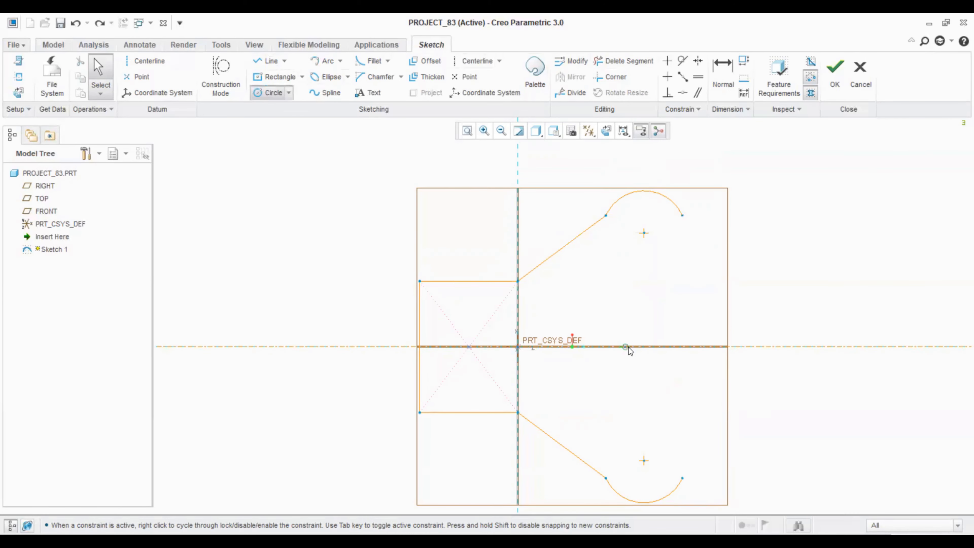
left_click(645, 347)
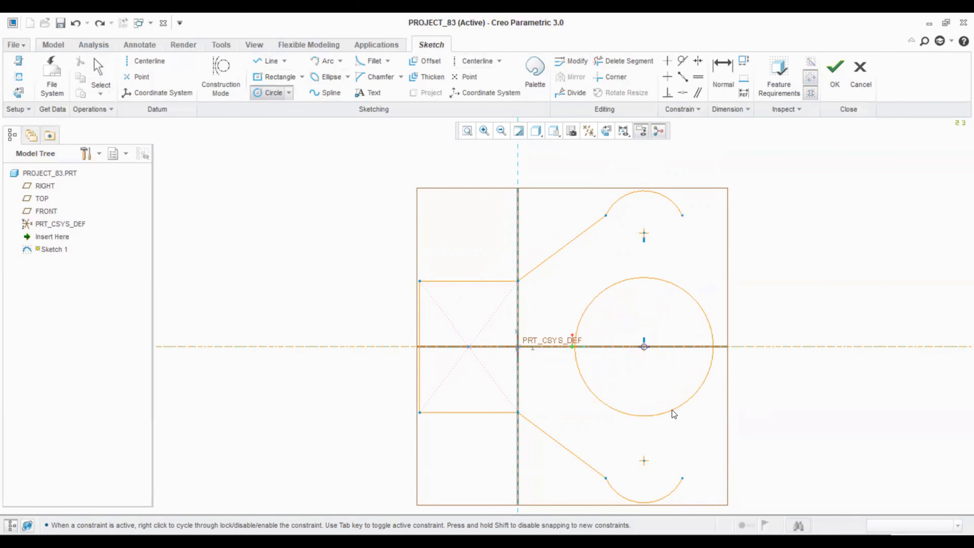
left_click(672, 410)
middle_click(793, 434)
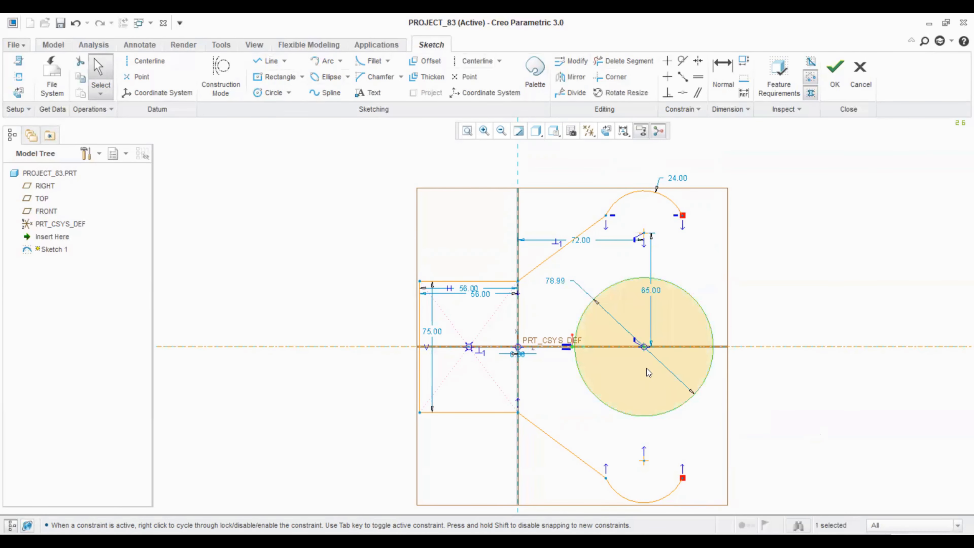
Set the central circle's diameter to 45
double_click(555, 281)
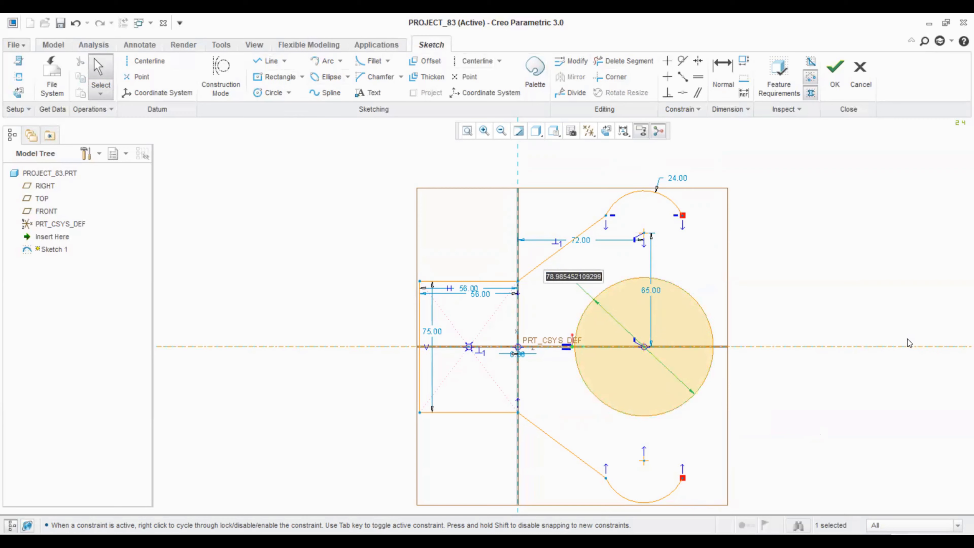
type("45")
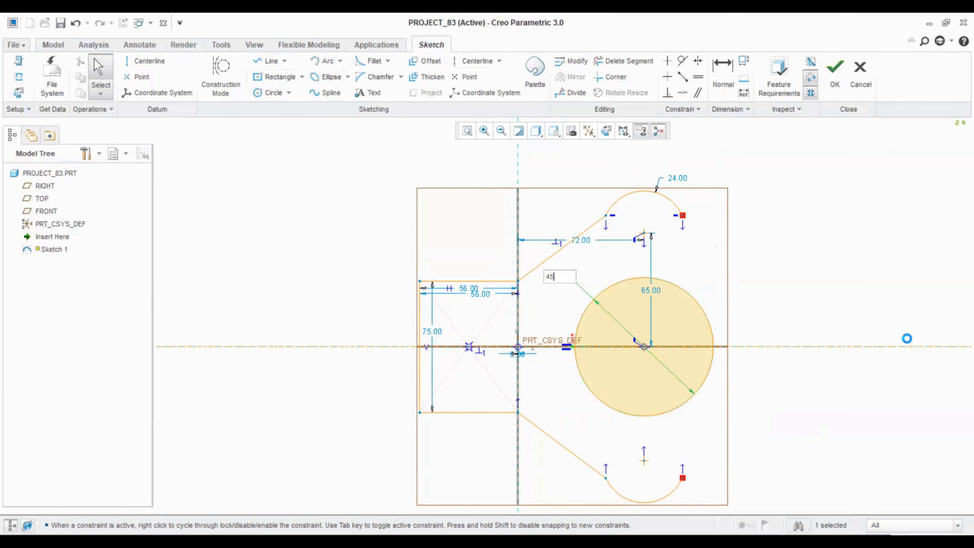
key("Return")
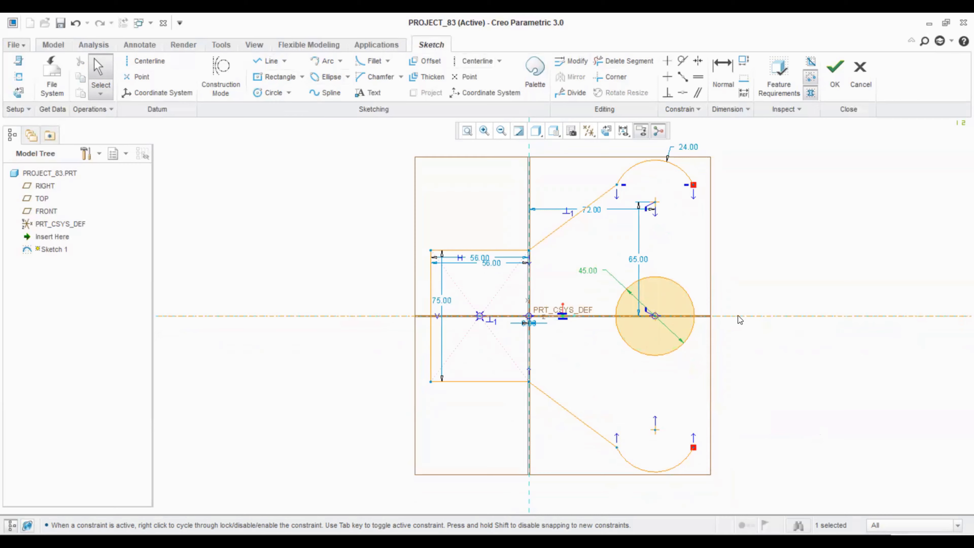
Set the central circle's diameter to 90
double_click(586, 272)
type("90")
key("Return")
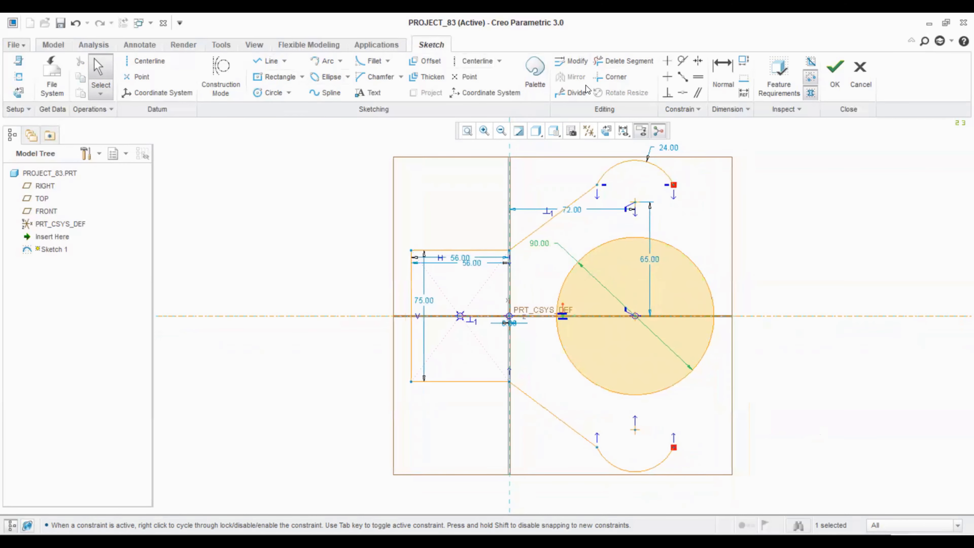
Draw vertical lines from the free endpoints of the upper and lower arcs to the central circle
left_click(266, 61)
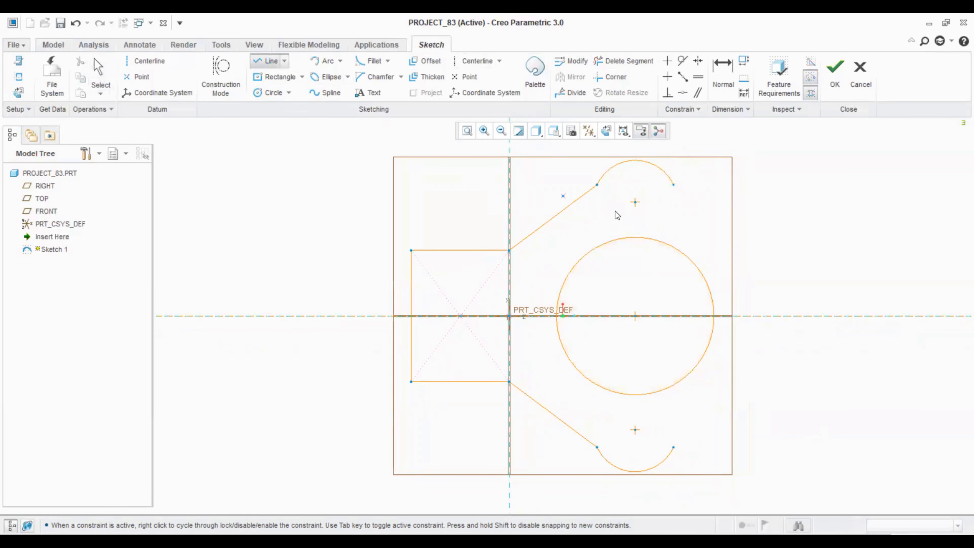
left_click(673, 186)
left_click(674, 247)
middle_click(729, 235)
left_click(674, 447)
left_click(674, 386)
middle_click(674, 385)
middle_click(759, 396)
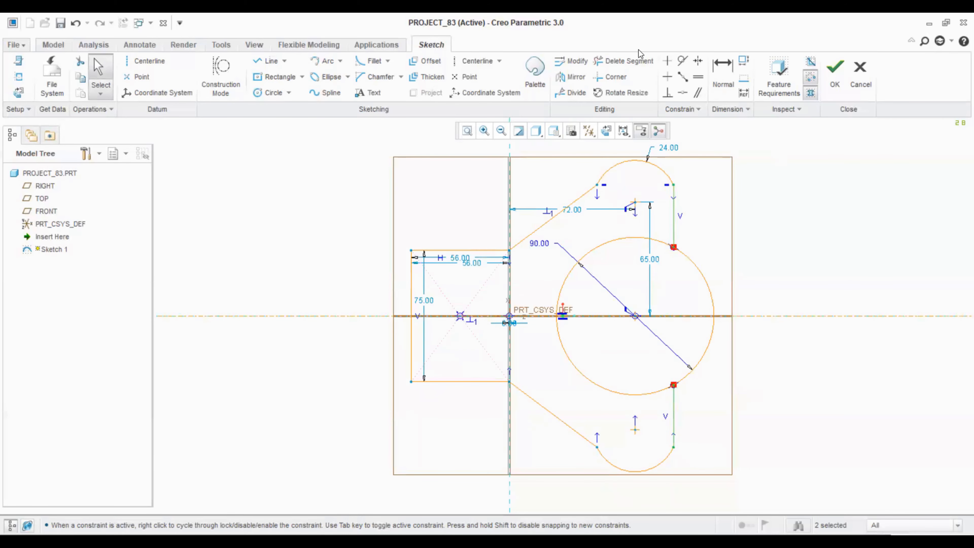
Trim the 90-diameter circle's inner segments so it closes the profile as an outer arc, and finish the sketch
left_click(627, 60)
left_click(627, 237)
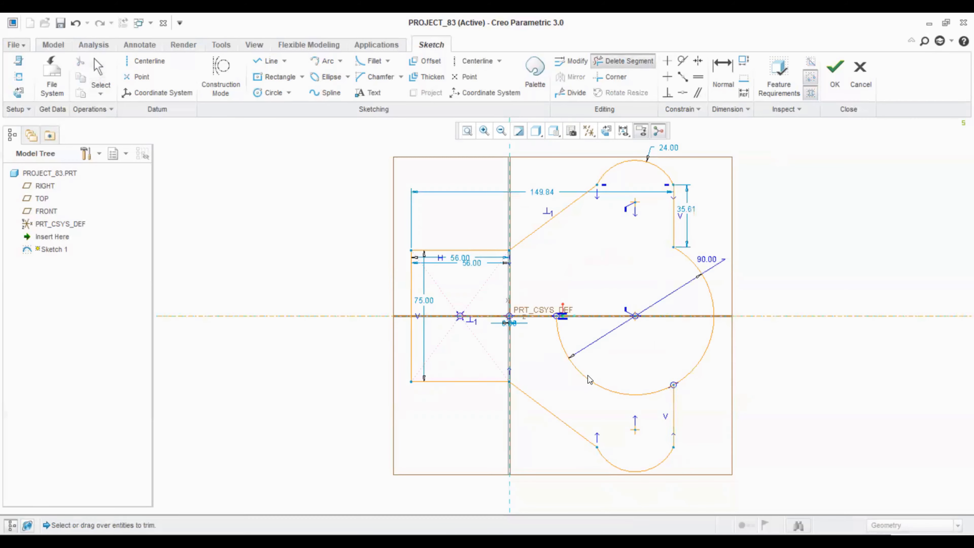
left_click(588, 380)
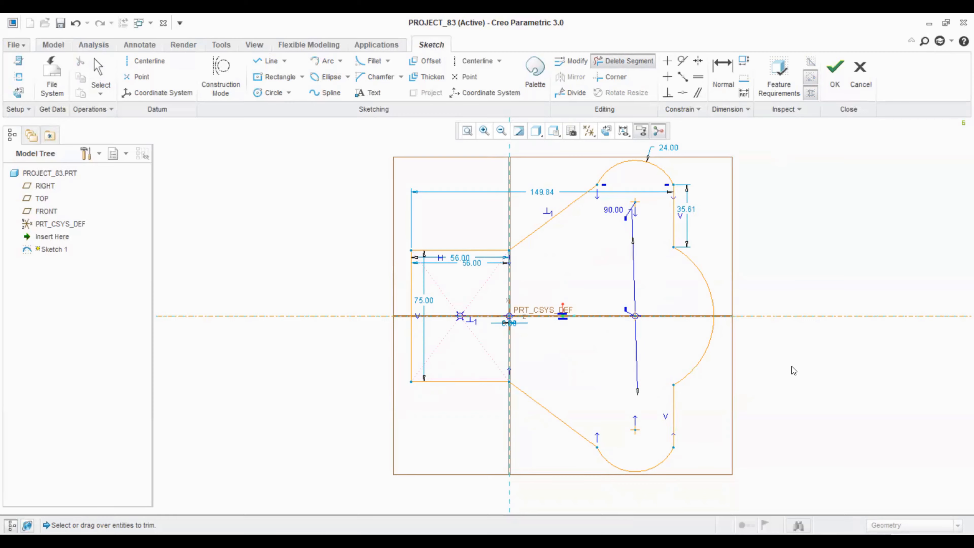
middle_click(766, 362)
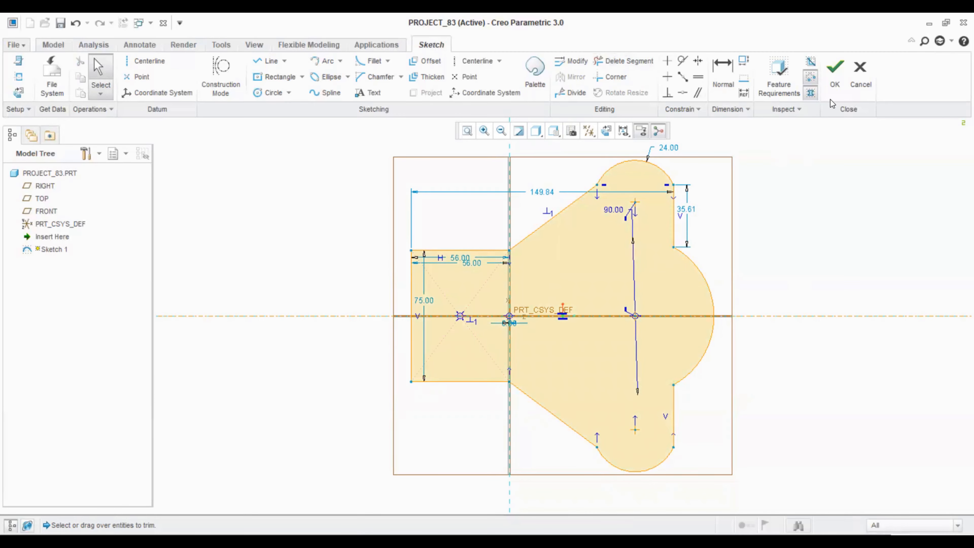
left_click(833, 88)
Extrude the closed profile symmetrically about its sketch plane to a total thickness of 17
left_click(330, 76)
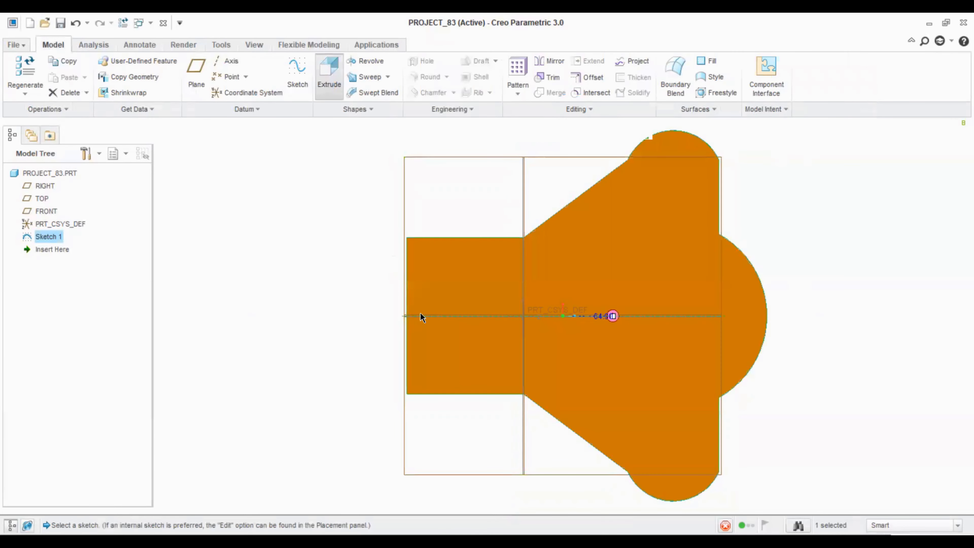
middle_click_drag(428, 278, 348, 228)
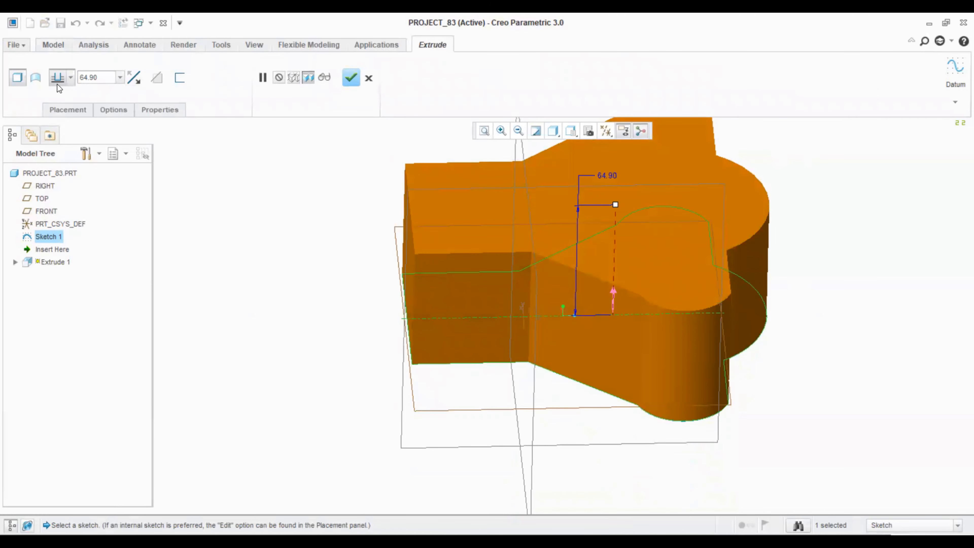
left_click(71, 78)
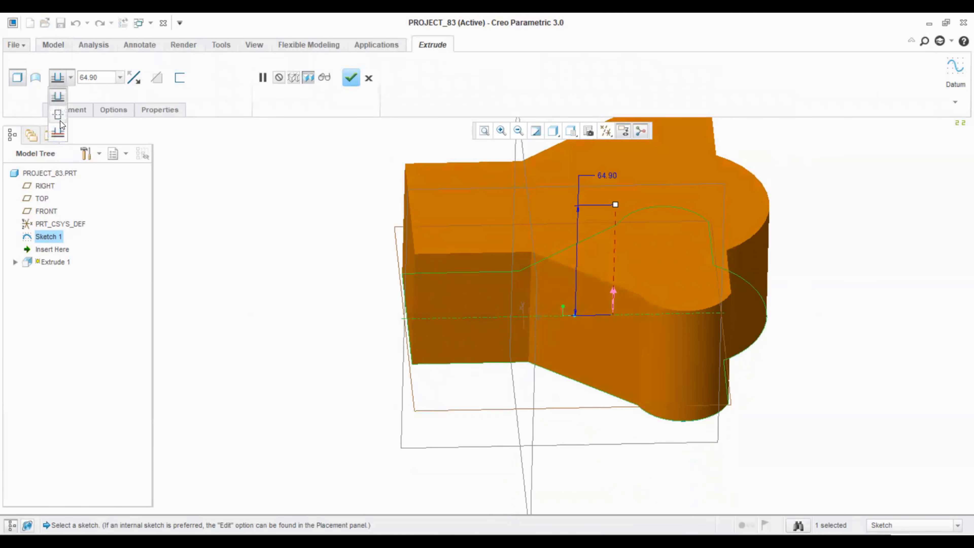
left_click(59, 119)
double_click(98, 79)
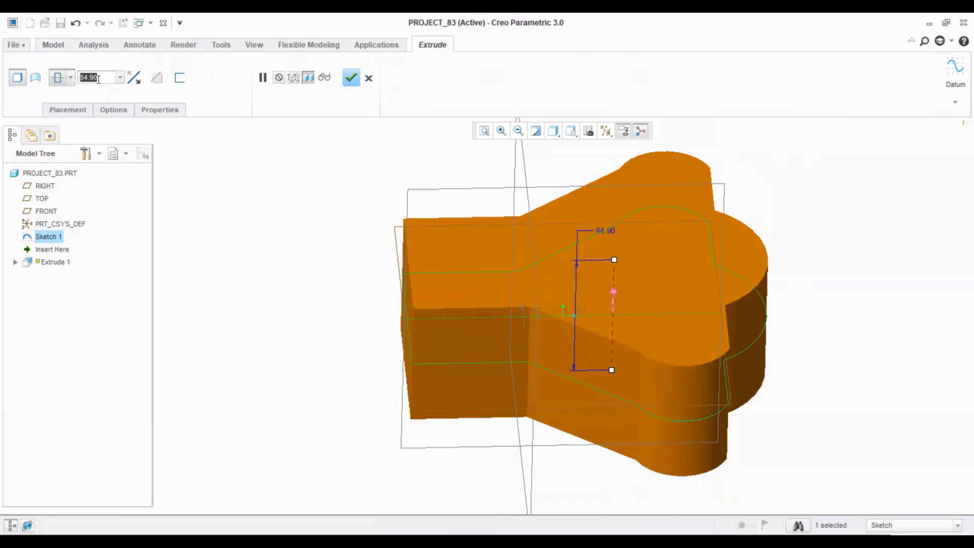
type("17")
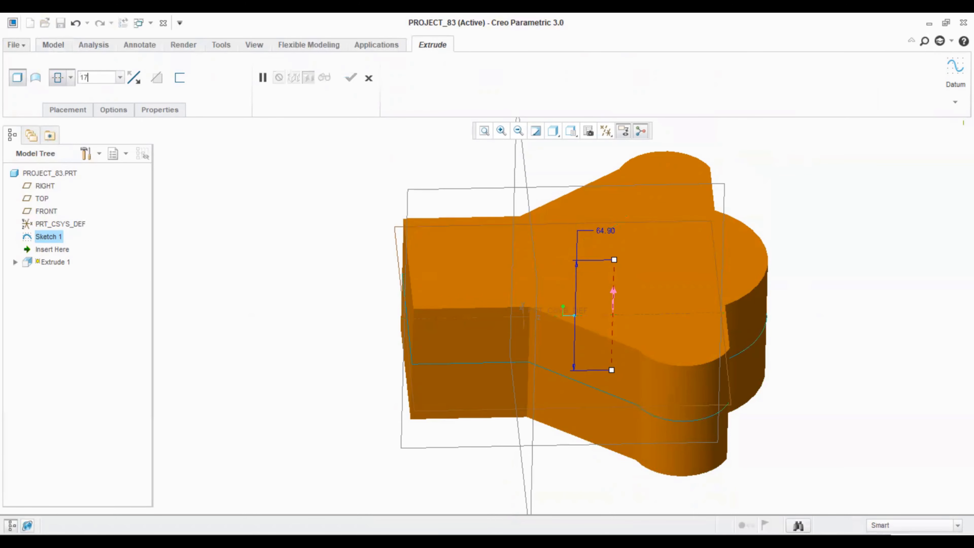
key("Return")
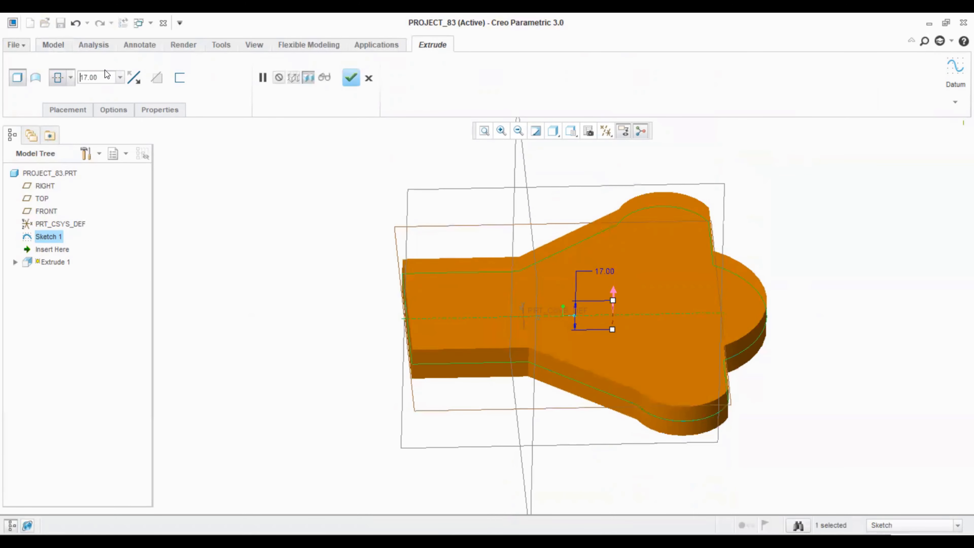
left_click(351, 77)
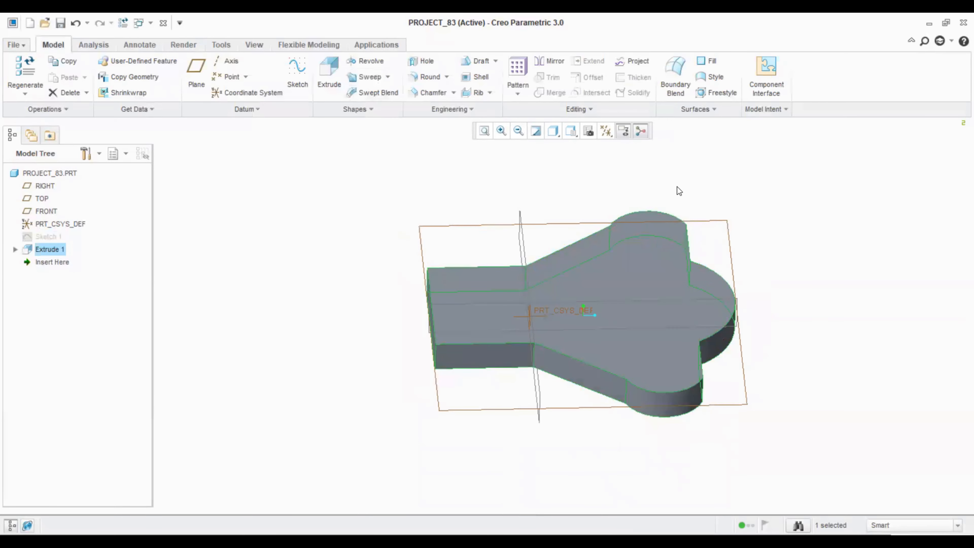
mouse_move(857, 215)
middle_mouse_down()
mouse_move(859, 202)
mouse_move(850, 210)
middle_mouse_up()
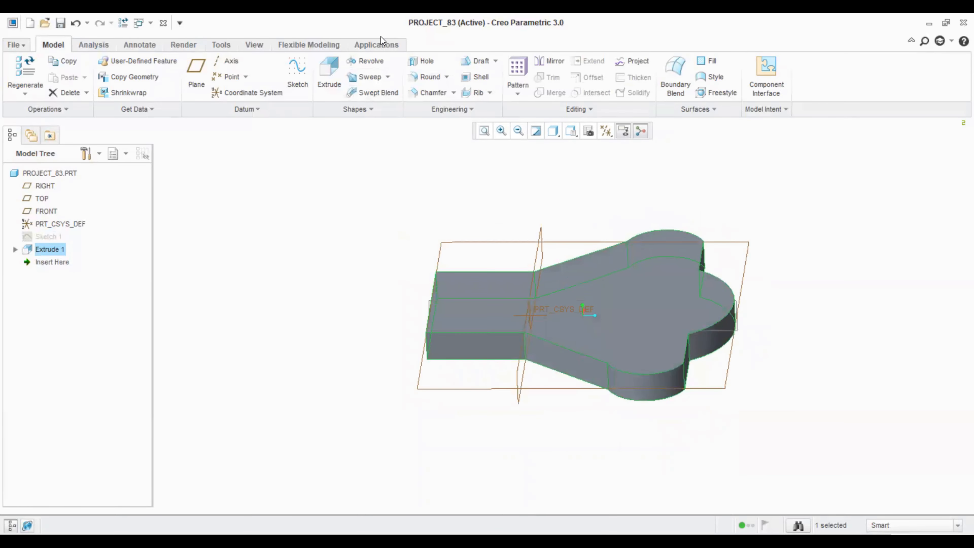
Start a sketch on the plate's top face and add the large rounded end's arc as a reference
left_click(302, 85)
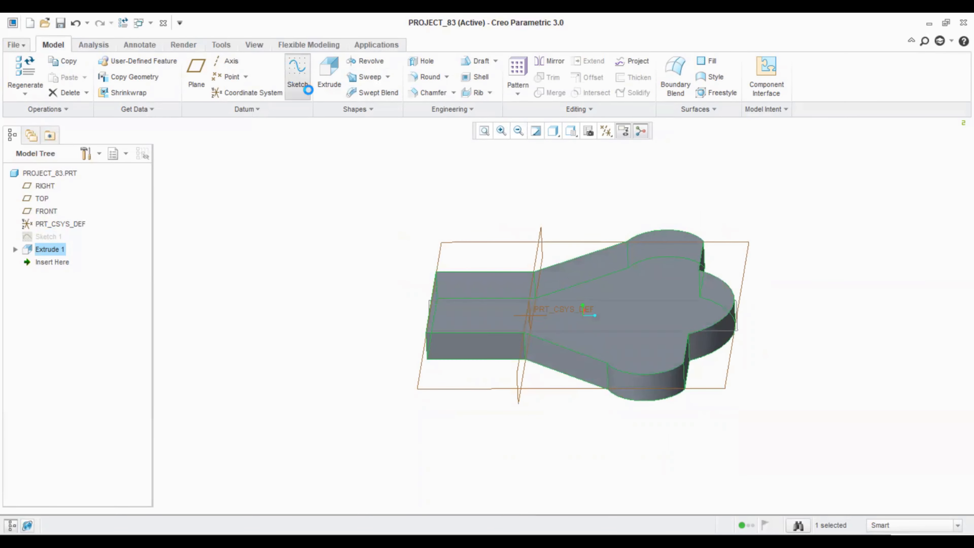
left_click(921, 301)
left_click(609, 130)
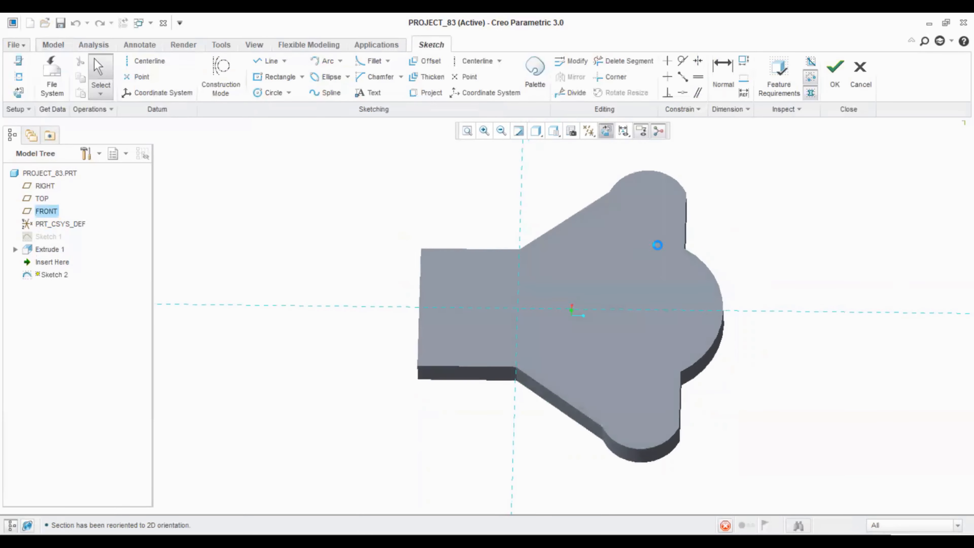
left_click(20, 77)
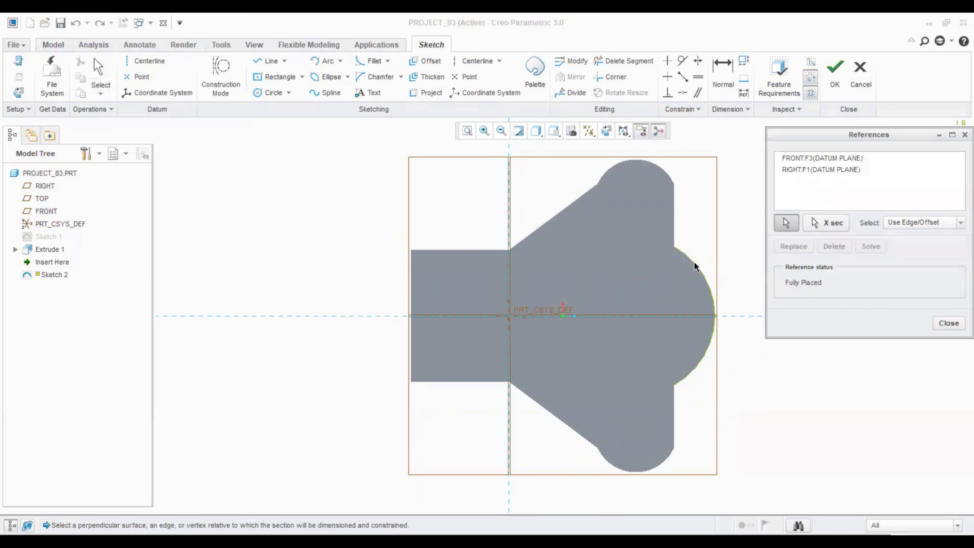
left_click(695, 262)
left_click(940, 321)
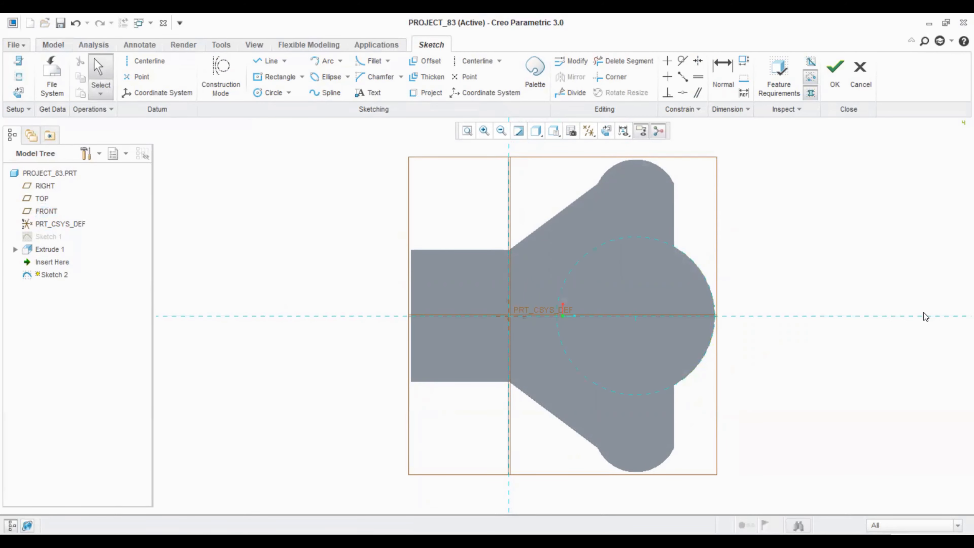
Sketch a circle concentric with the large rounded end, set its diameter to 70, and finish the sketch
left_click(270, 93)
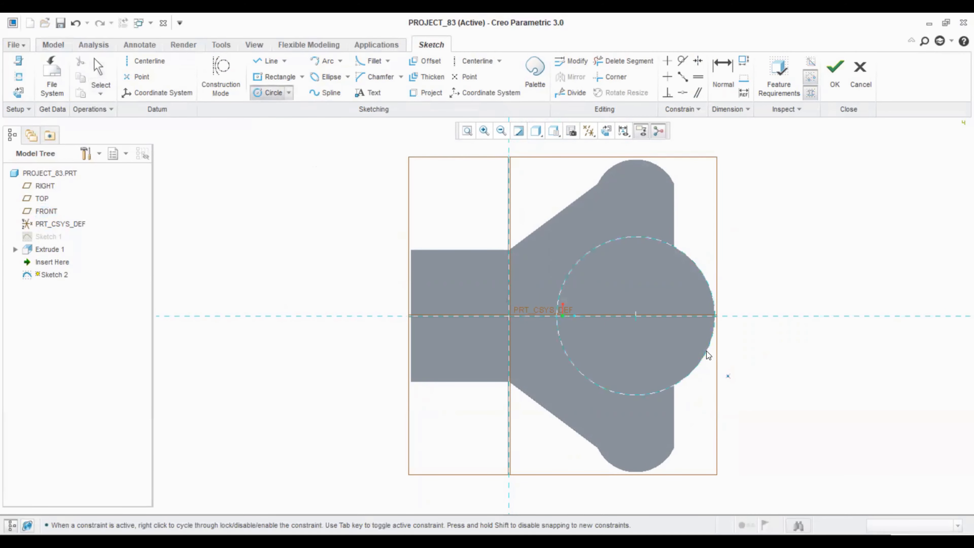
left_click(637, 315)
middle_click(571, 326)
double_click(586, 287)
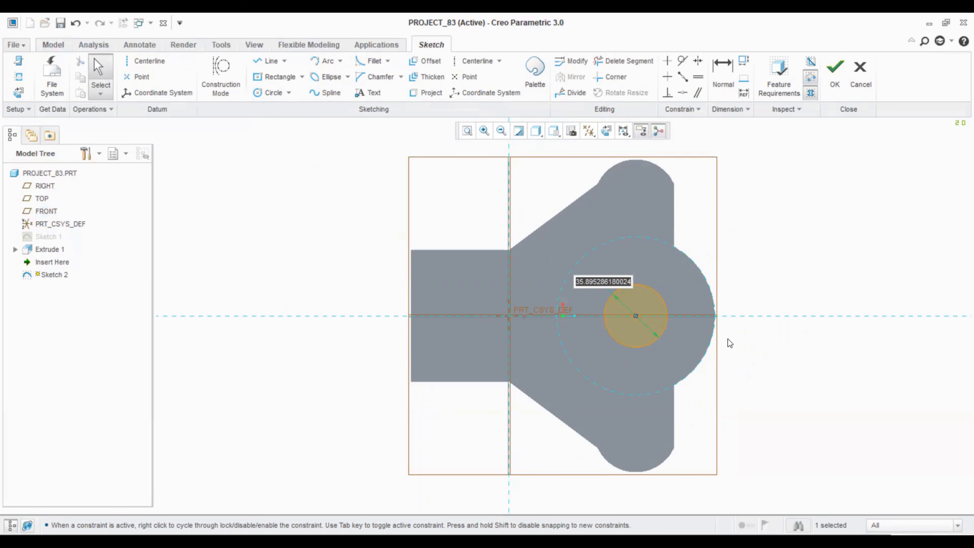
type("70")
key("Return")
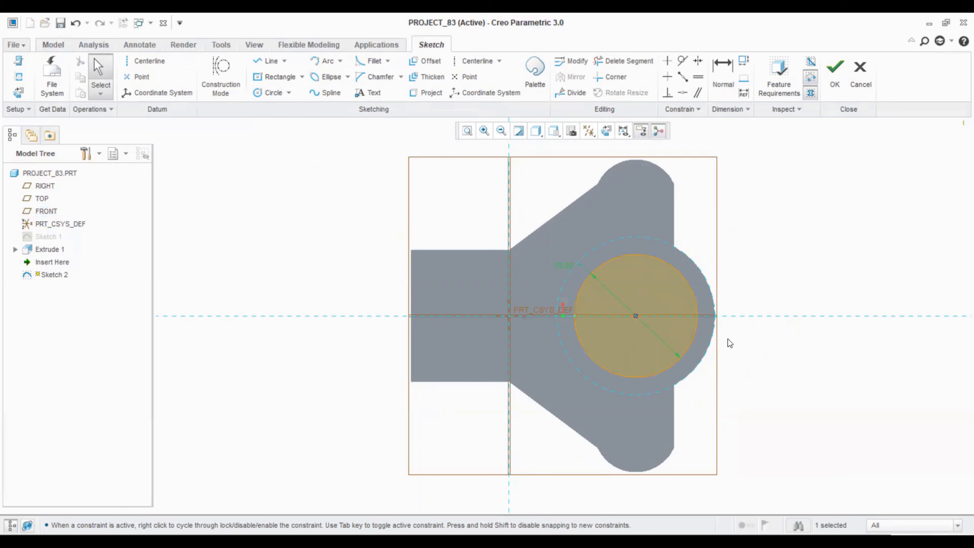
left_click(839, 86)
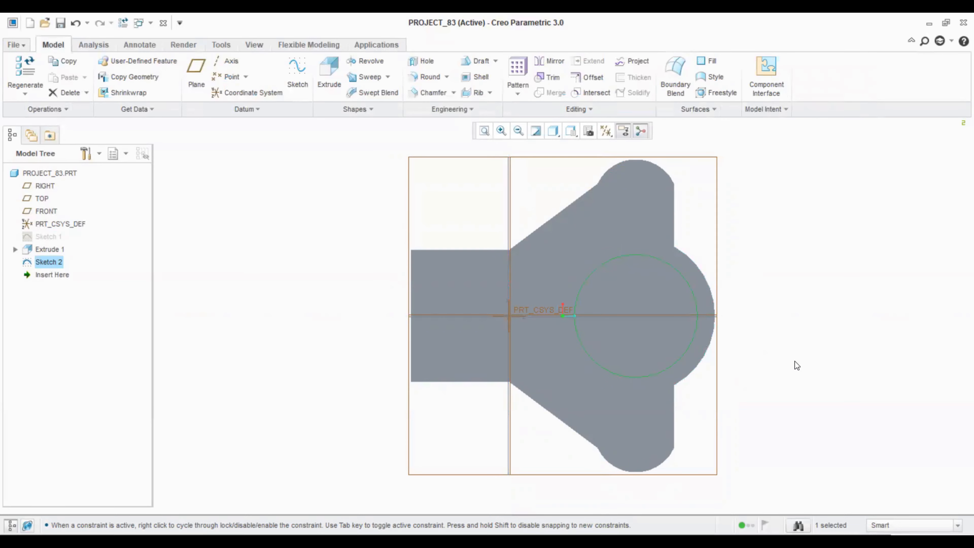
Extrude the 70-diameter circle upward from the plate to a height of 102
left_click(328, 78)
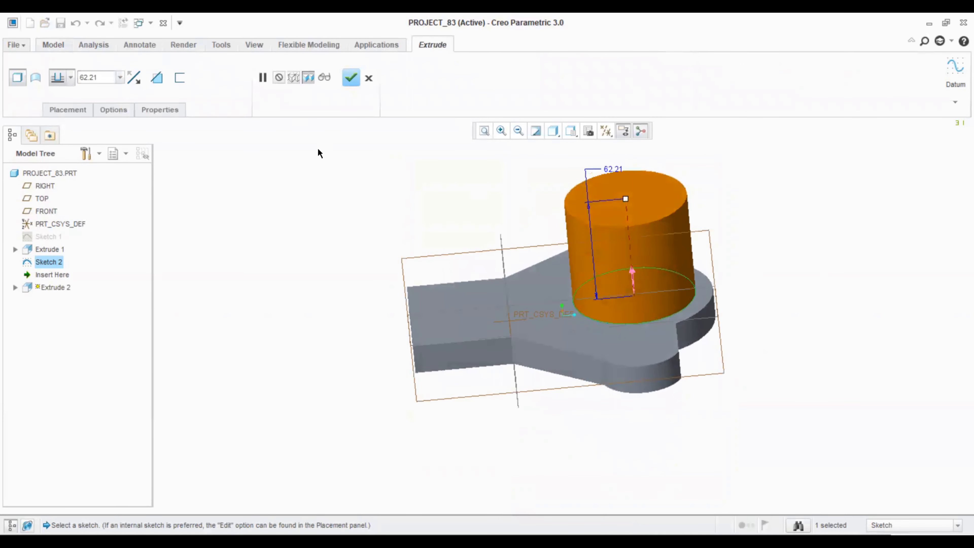
double_click(96, 77)
double_click(619, 170)
type("102")
key("Return")
scroll(896, 289, "up", 2)
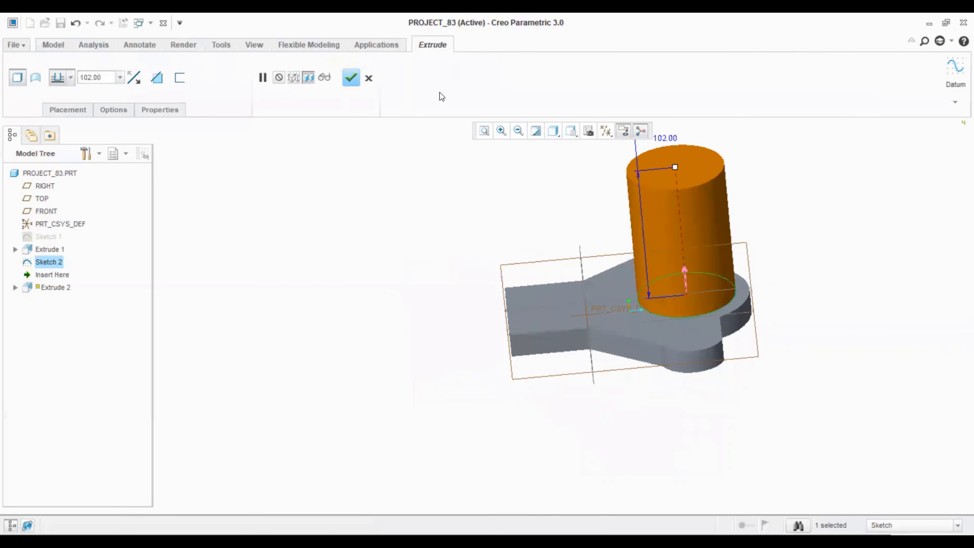
left_click(352, 77)
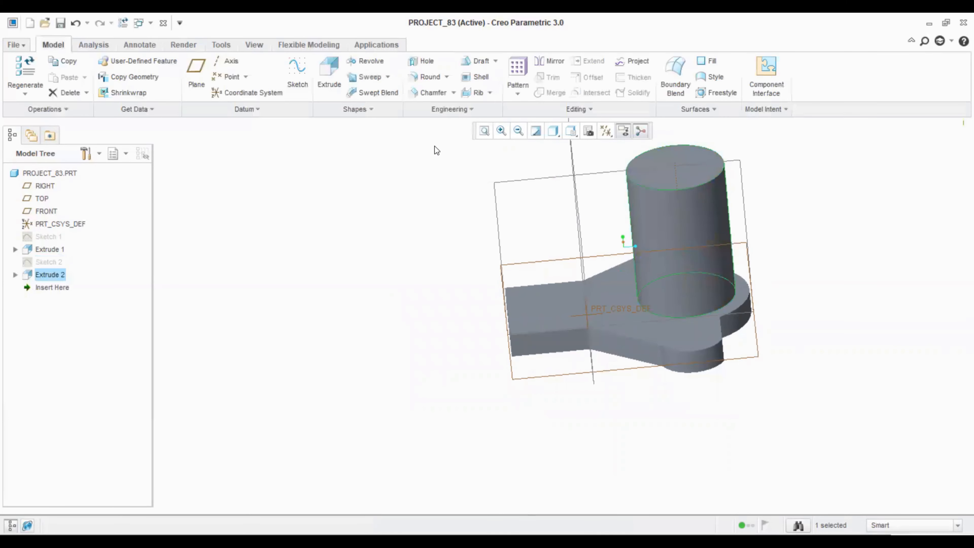
Start a sketch on the cylinder's top face and add the cylinder's outer surface as a reference
left_click(301, 77)
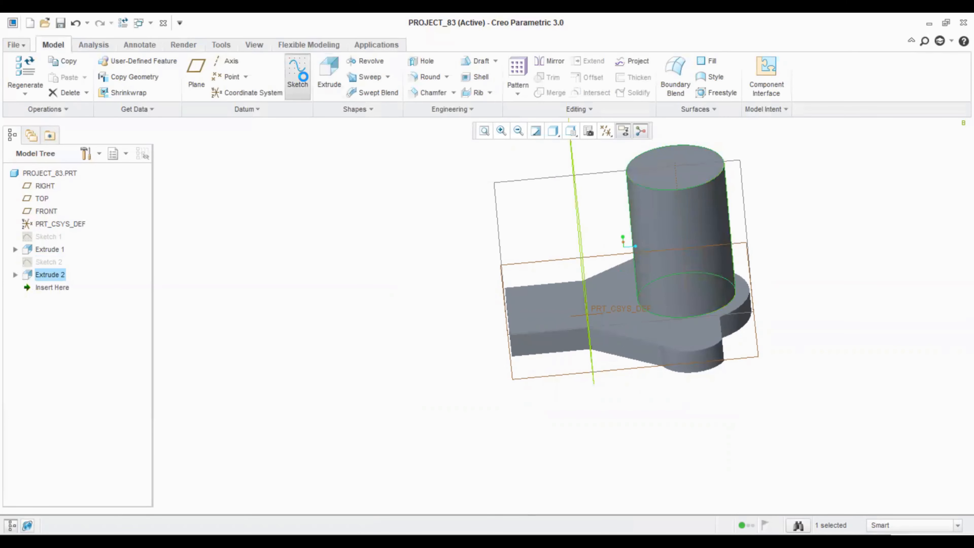
left_click(671, 171)
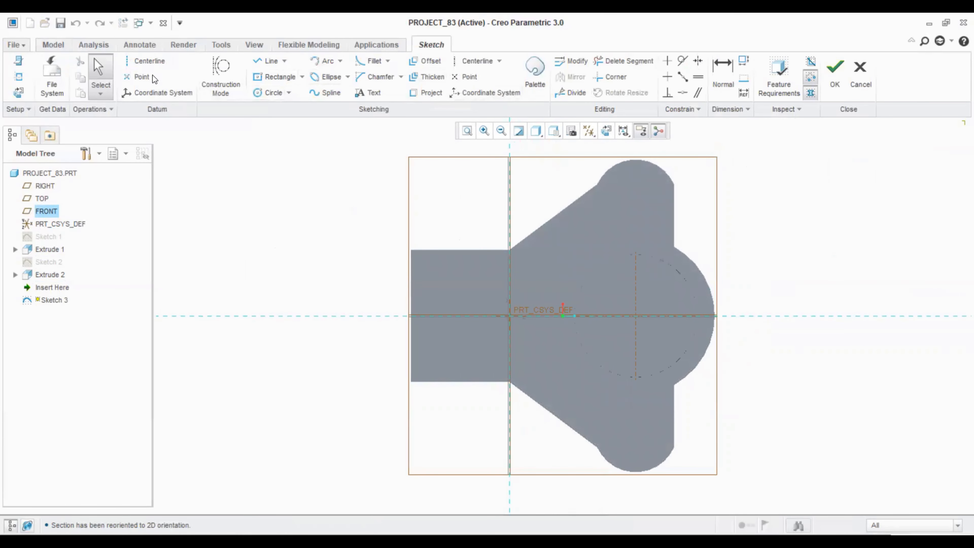
left_click(30, 82)
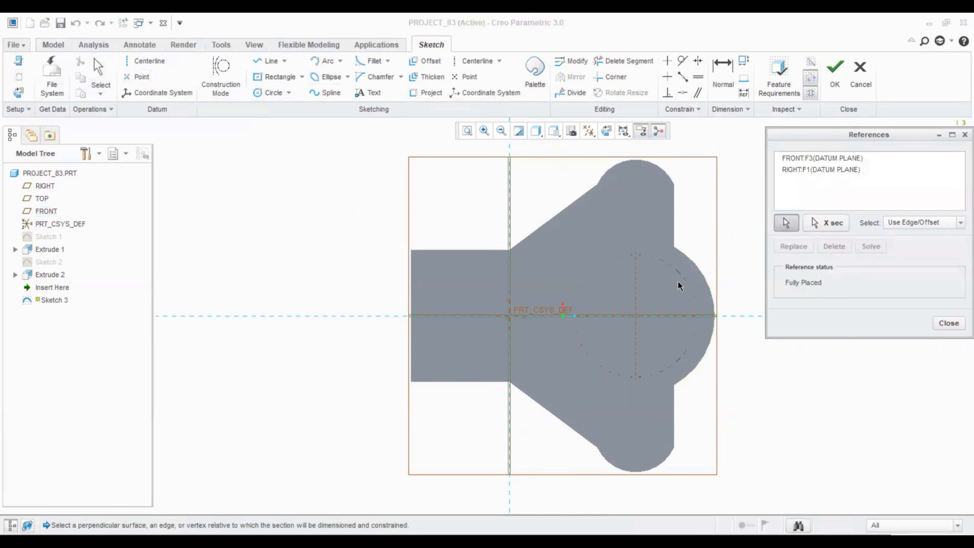
left_click(684, 283)
left_click(949, 323)
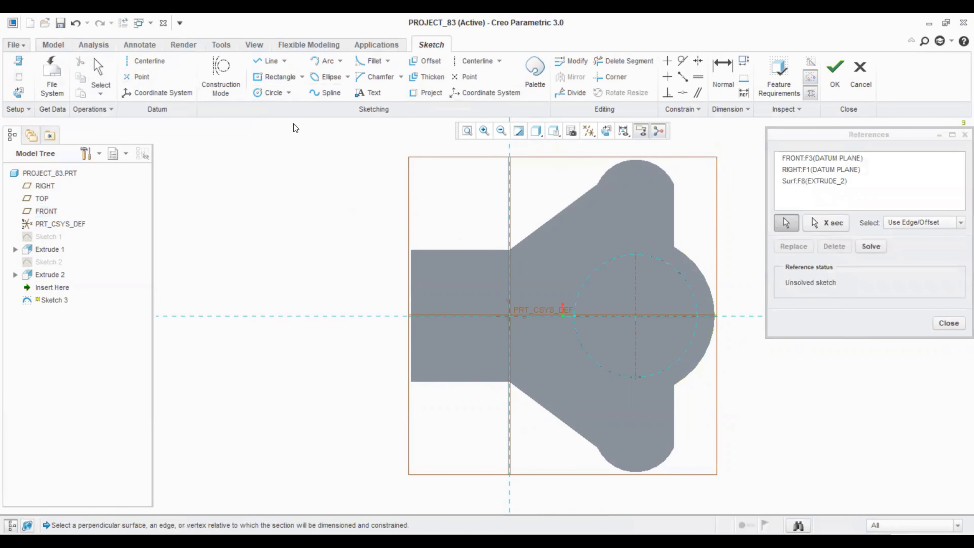
Sketch a circle concentric with the cylinder, set its diameter to 36, and finish the sketch
left_click(269, 93)
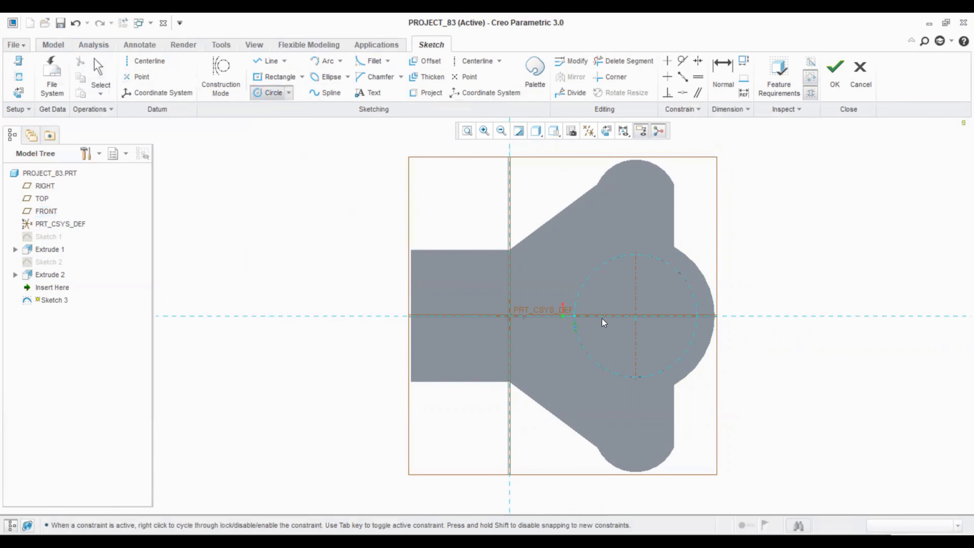
left_click(635, 315)
left_click(648, 338)
middle_click(687, 358)
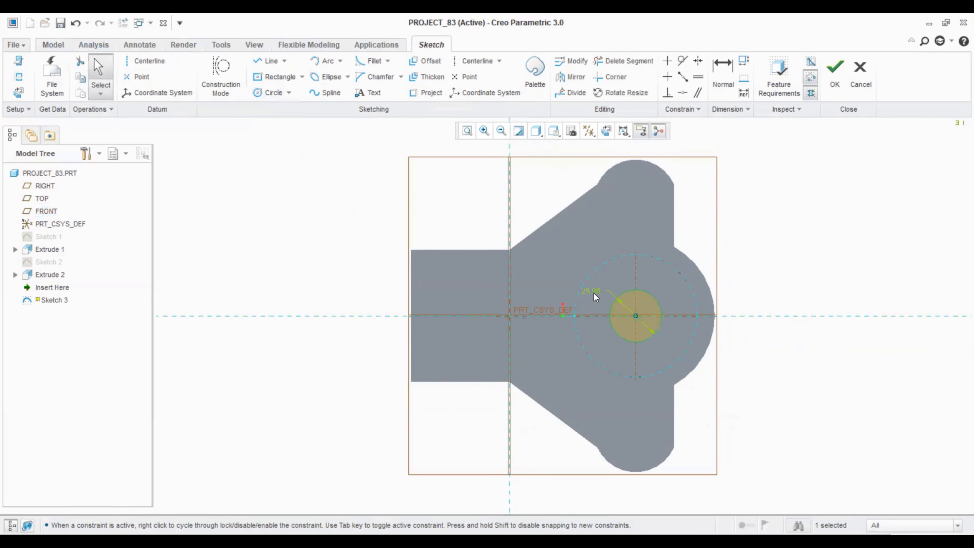
double_click(594, 293)
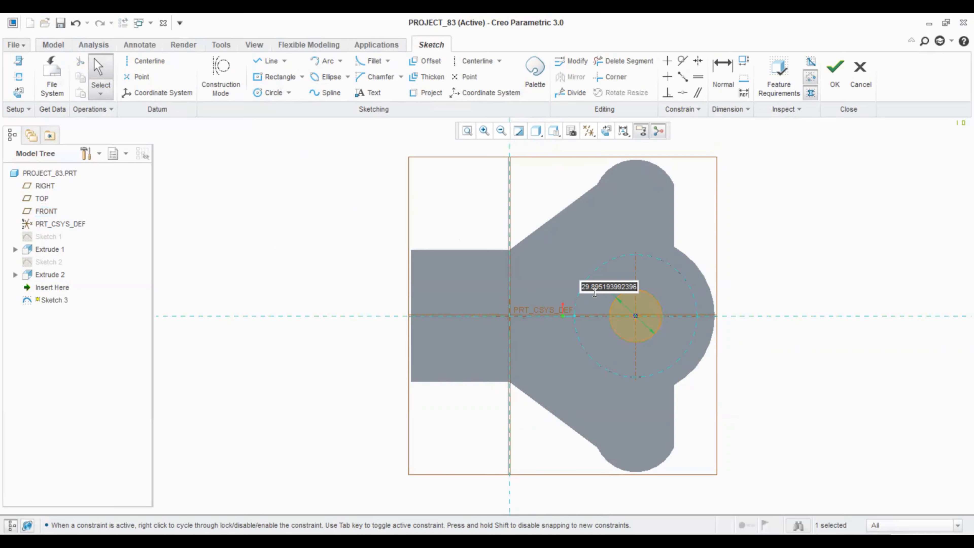
type("30")
key("Return")
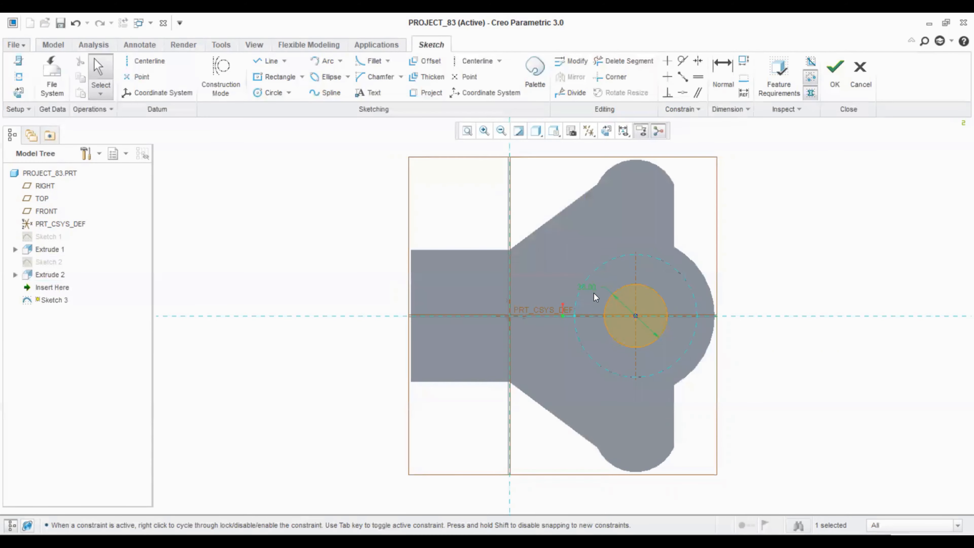
left_click(837, 81)
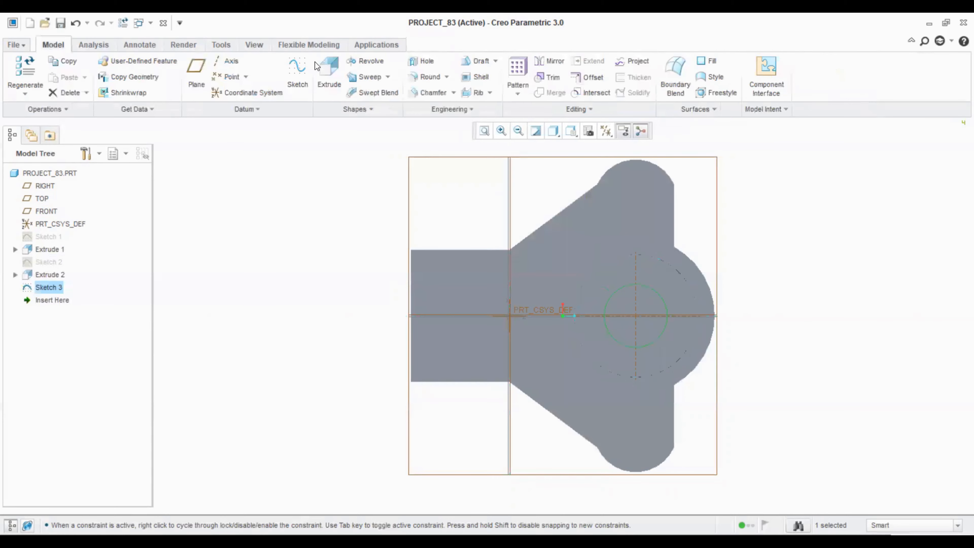
Extrude the inner circle downward as a material-removing cut 166.80 deep, boring through the cylinder and the plate
left_click(315, 62)
middle_click_drag(822, 232, 701, 214)
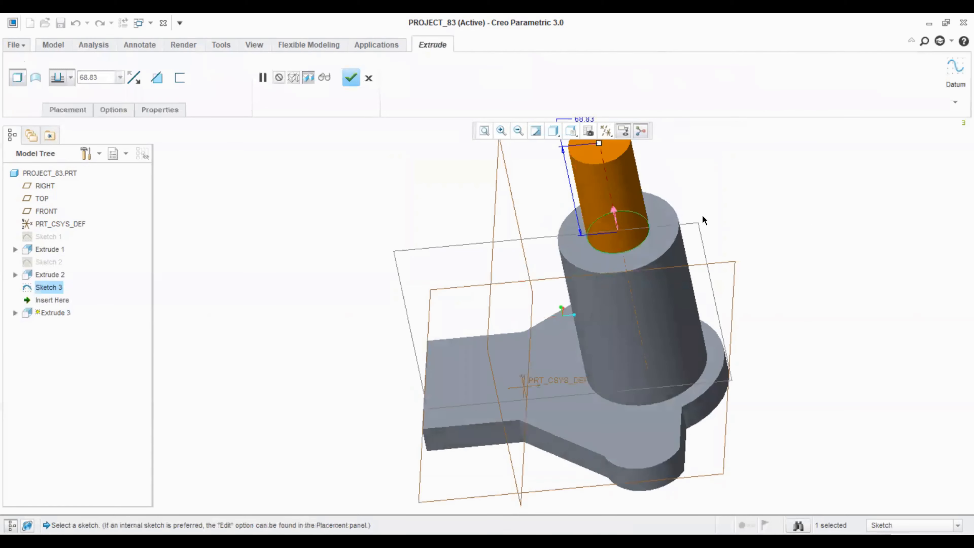
left_click(614, 215)
left_click_drag(651, 353, 690, 451)
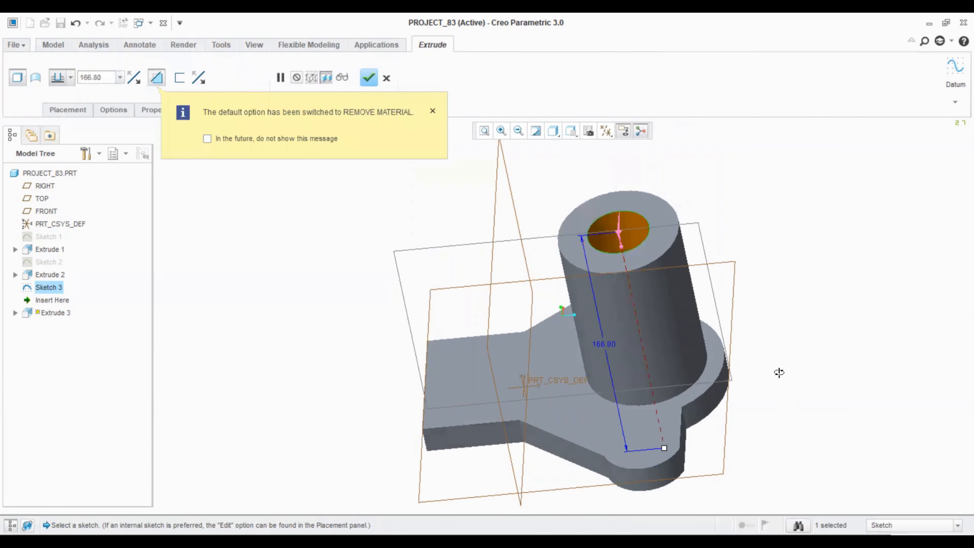
middle_click_drag(778, 372, 767, 322)
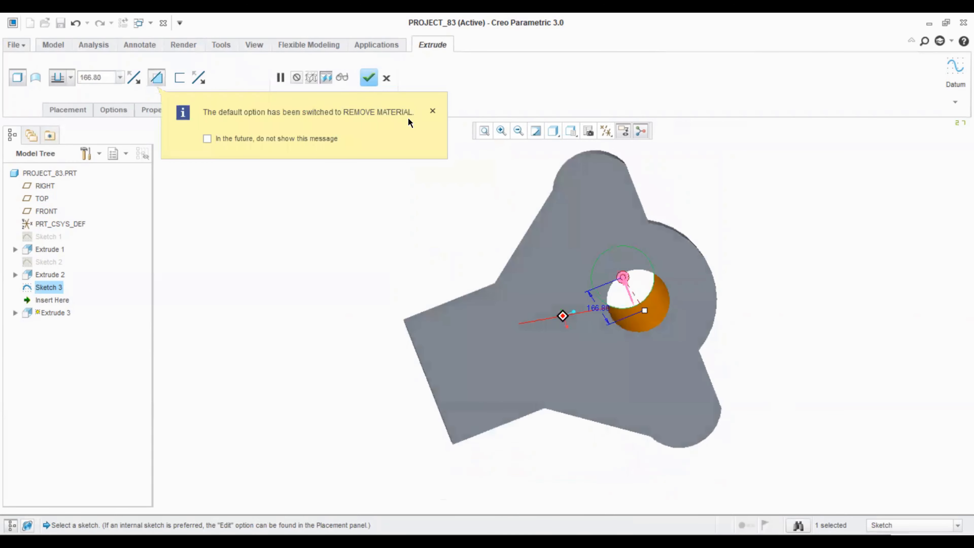
left_click(369, 78)
middle_click_drag(469, 221, 486, 232)
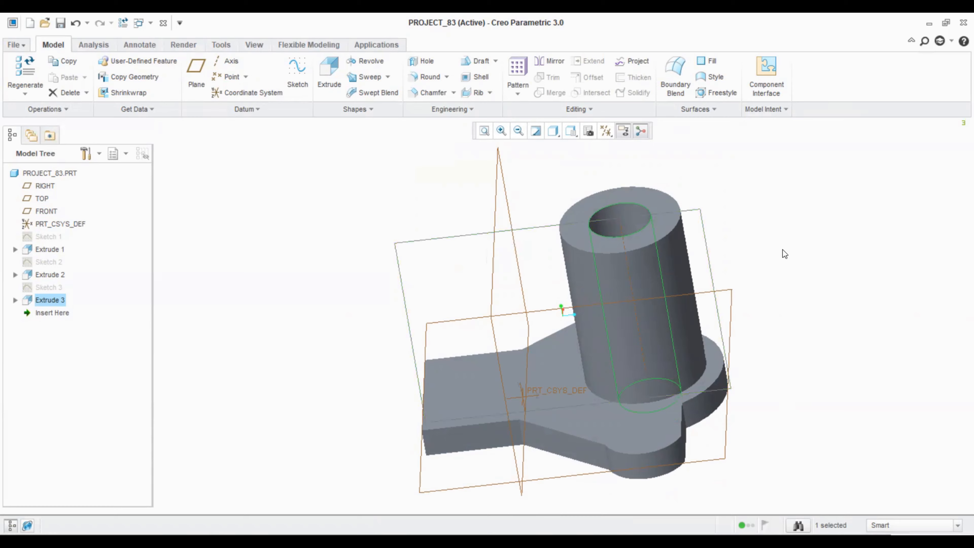
Start an extrude with its sketch on the plate's upper face and orient the view parallel to the sketch plane
middle_click_drag(786, 237, 787, 229)
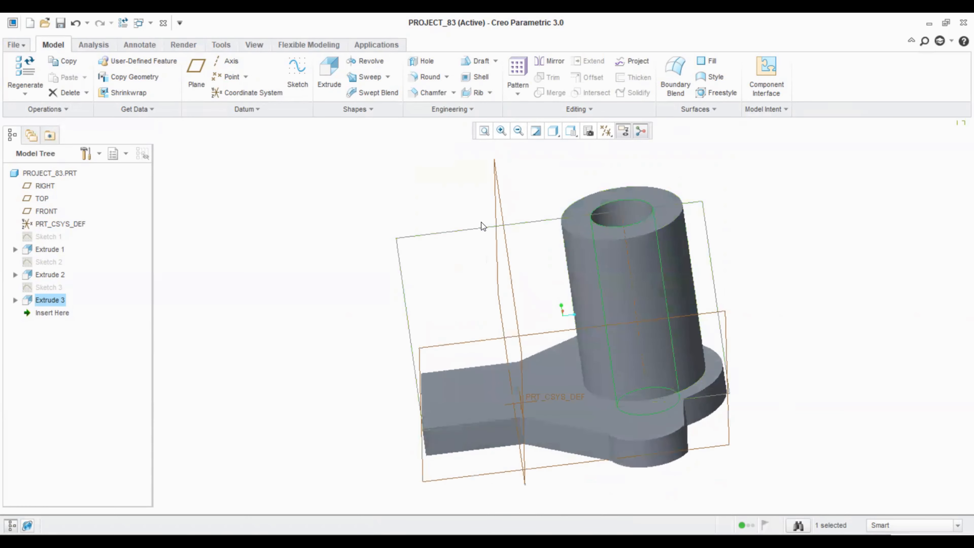
left_click(328, 75)
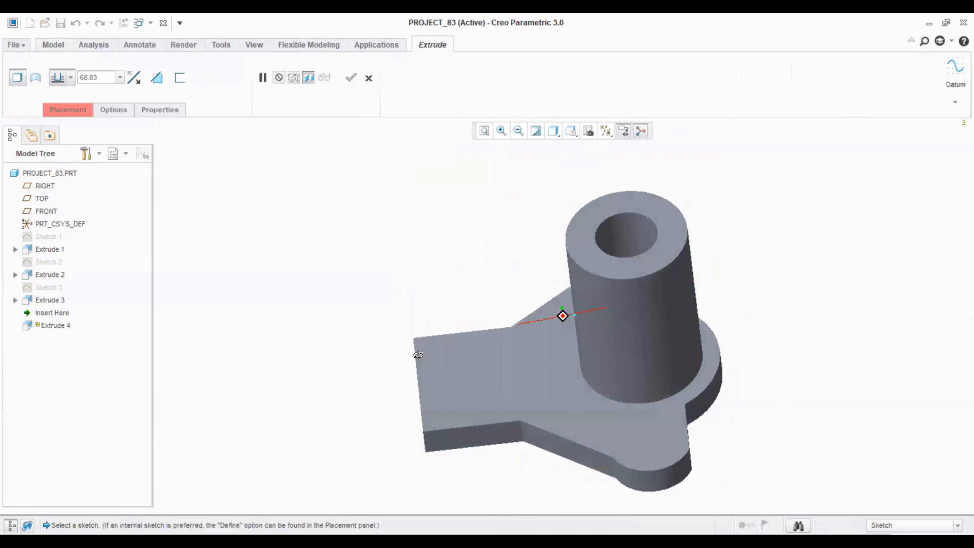
middle_click_drag(417, 355, 421, 358)
middle_click_drag(460, 399, 377, 333)
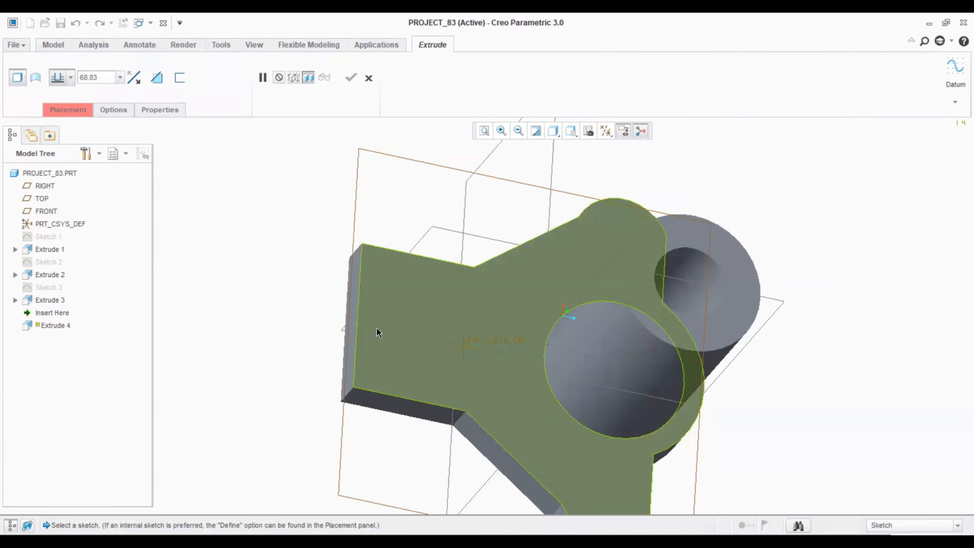
left_click(378, 332)
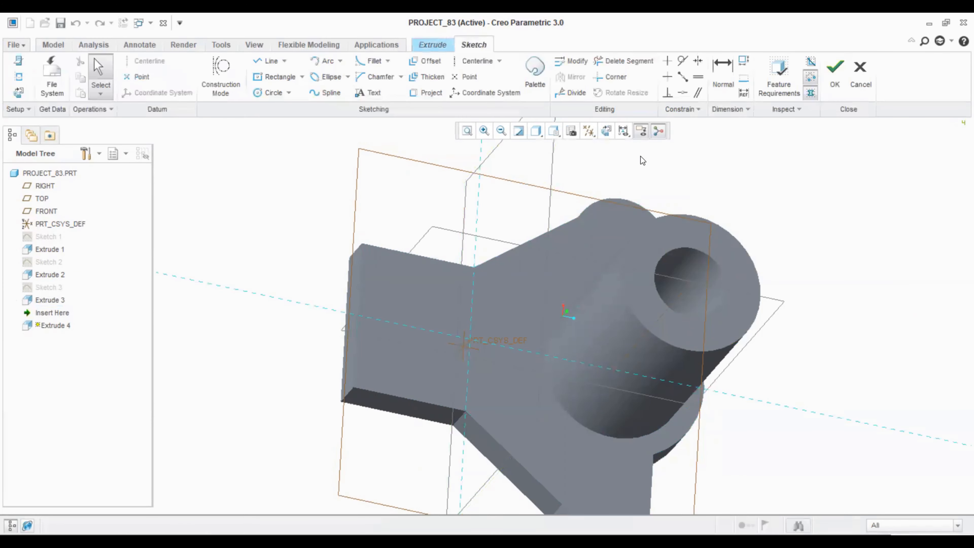
left_click(607, 131)
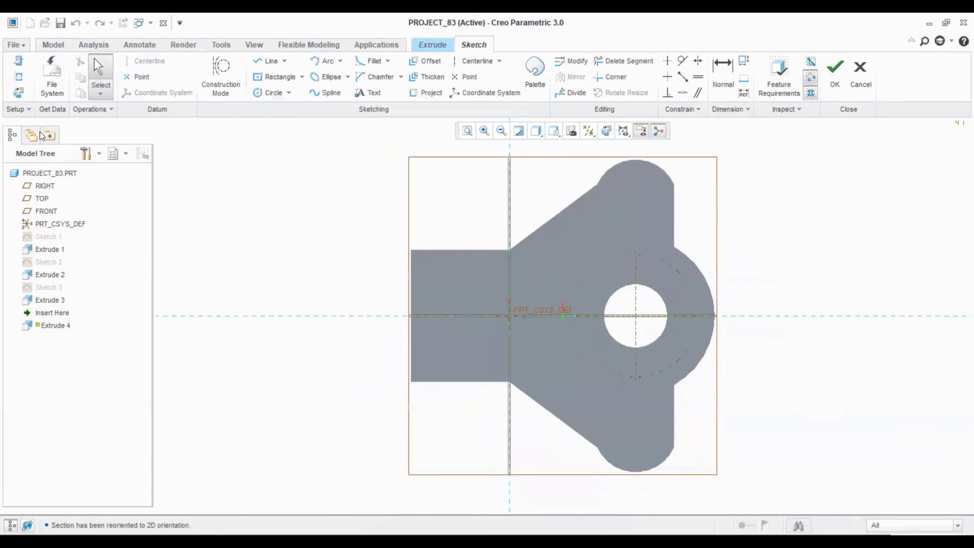
Add the end edge and both long side edges of the plate's rectangular arm as sketch references
left_click(23, 80)
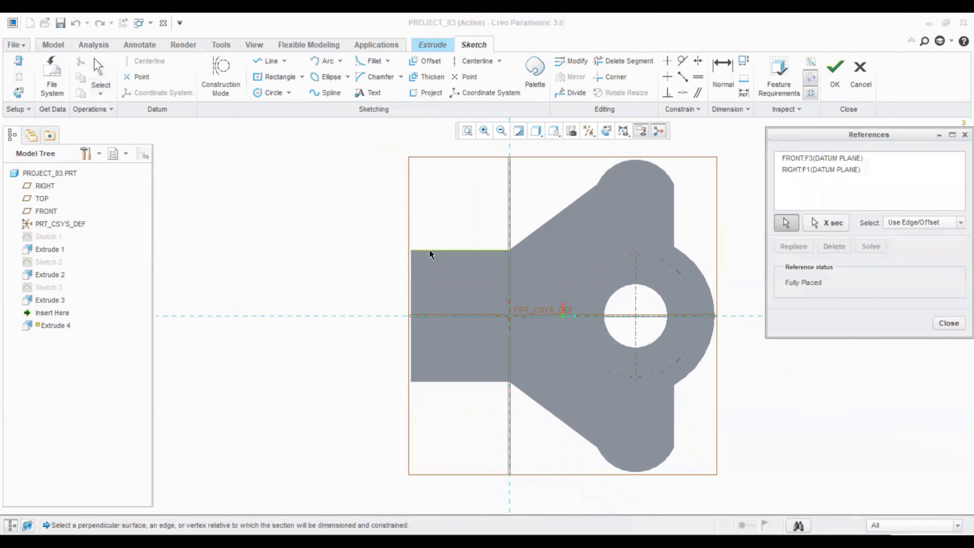
left_click(410, 276)
left_click(412, 307)
left_click(458, 381)
left_click(949, 323)
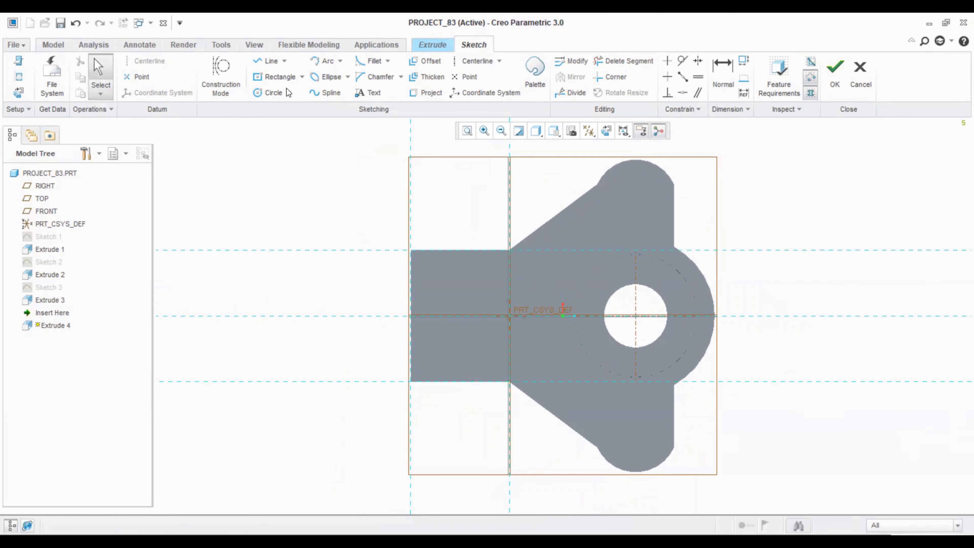
Sketch a corner rectangle covering the plate's whole rectangular arm up to the vertical datum reference, and finish the sketch
left_click(302, 77)
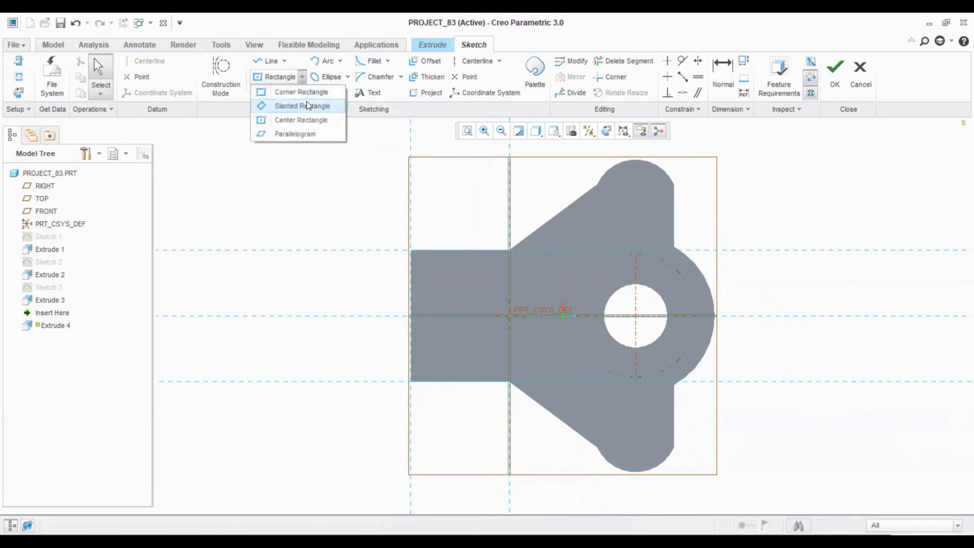
left_click(410, 252)
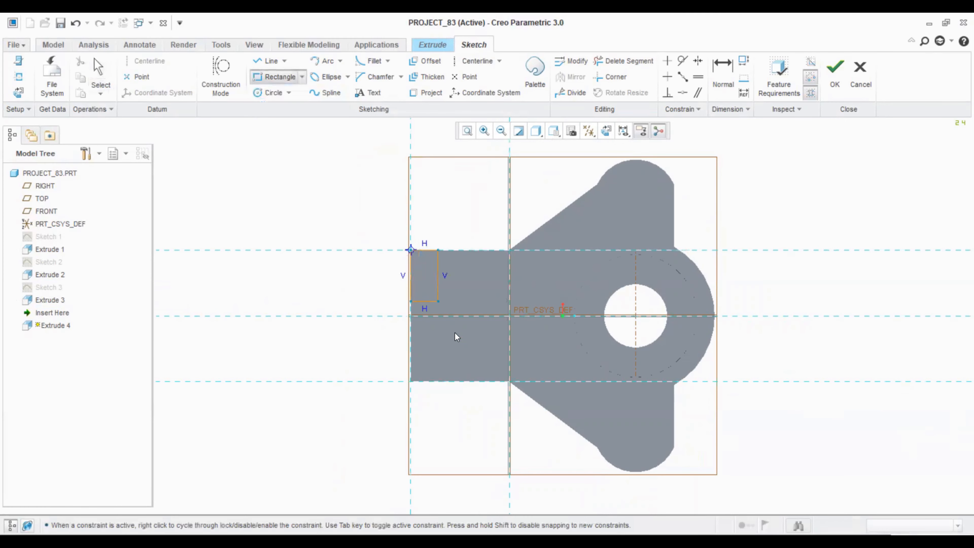
left_click(510, 383)
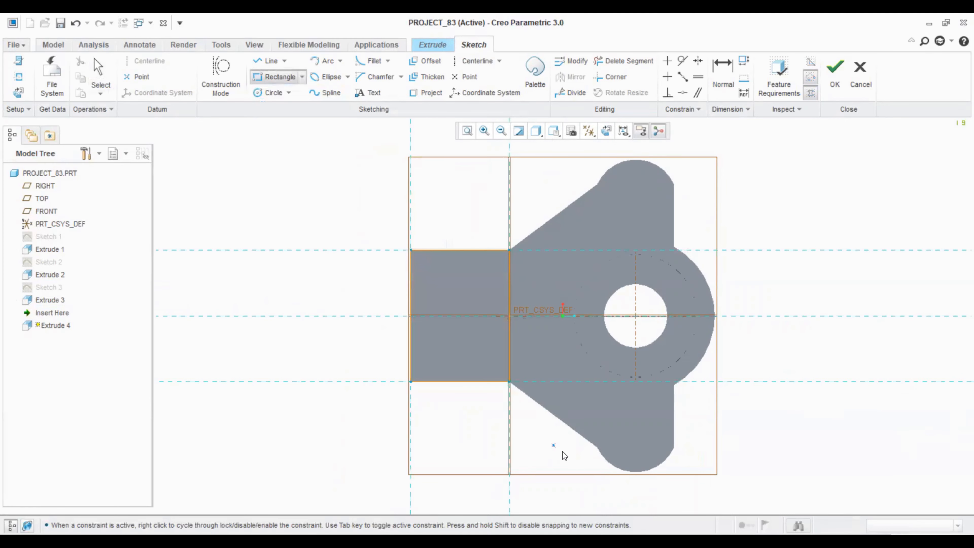
middle_click(562, 452)
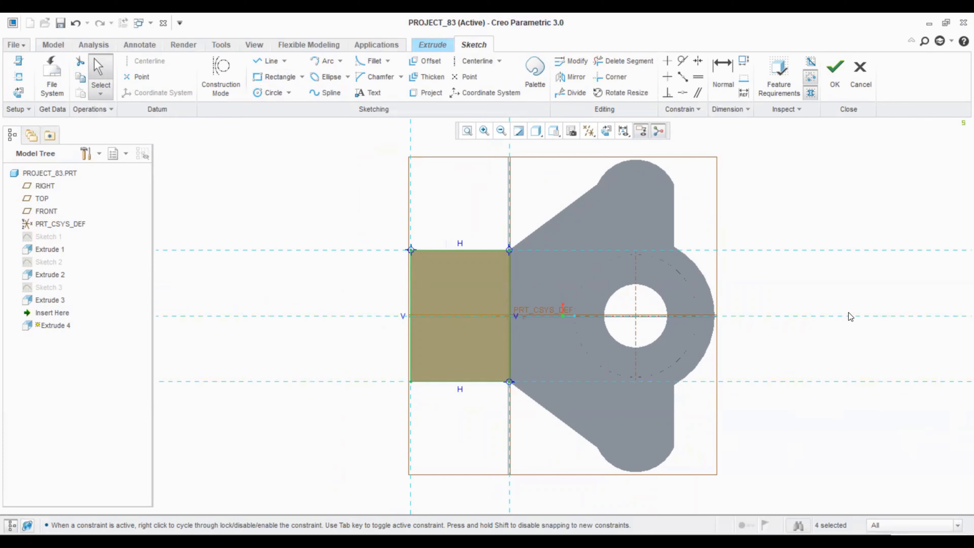
left_click(845, 92)
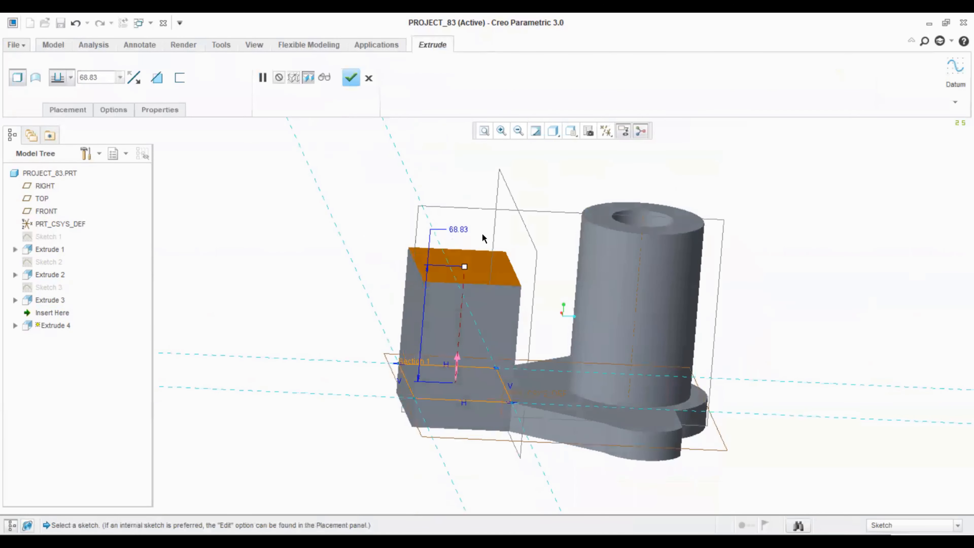
Extrude the rectangle upward from the plate to a height of 56
left_click_drag(464, 267, 459, 336)
middle_click_drag(859, 393, 714, 381)
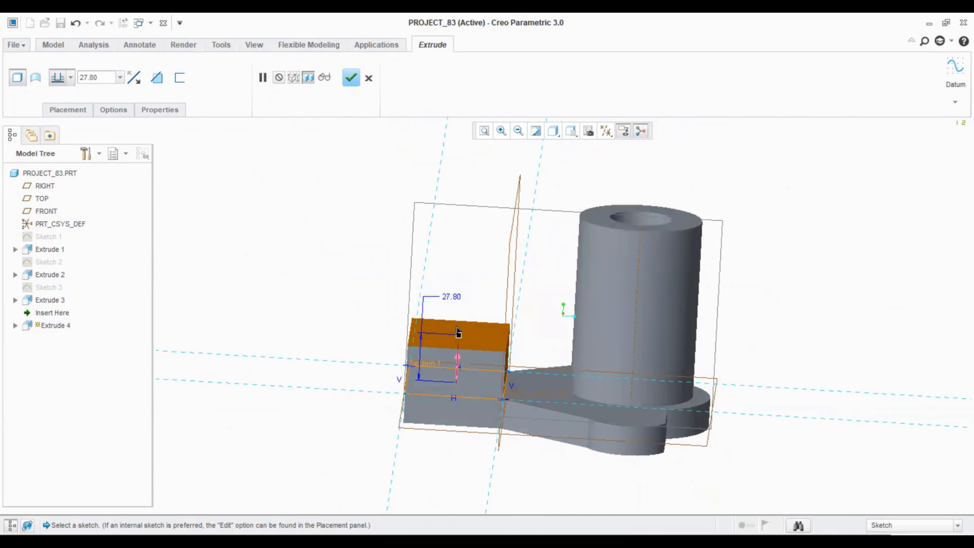
left_click_drag(459, 335, 459, 321)
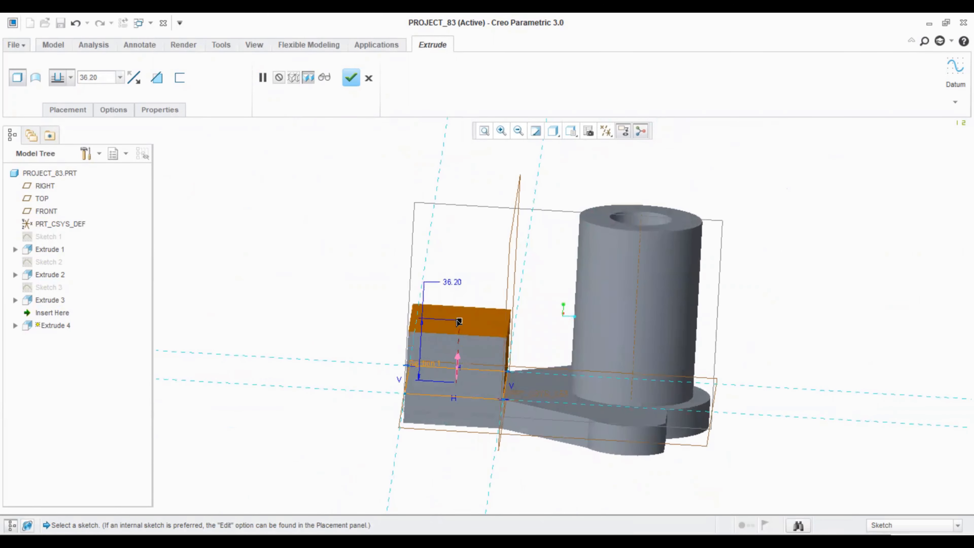
double_click(456, 282)
type("56")
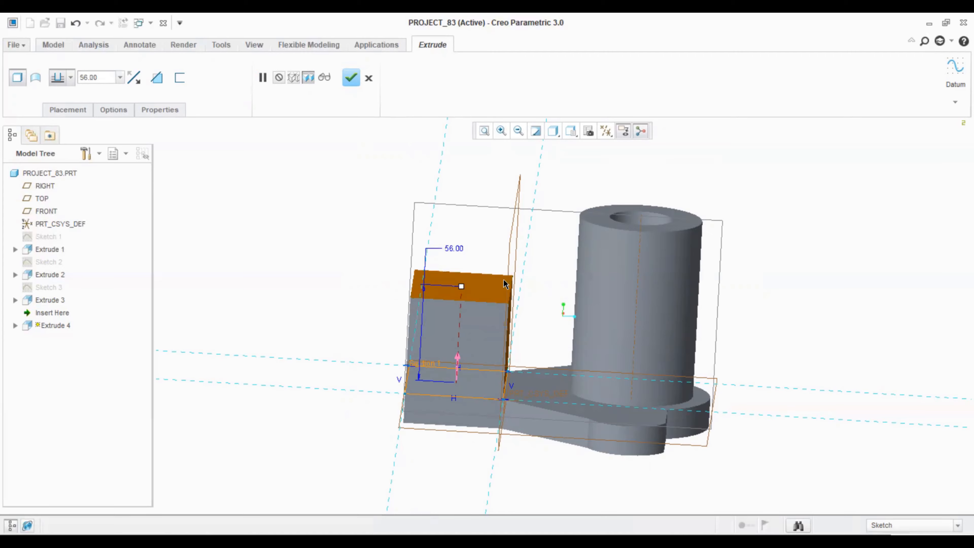
mouse_move(859, 299)
middle_mouse_down()
mouse_move(856, 274)
mouse_move(862, 289)
middle_mouse_up()
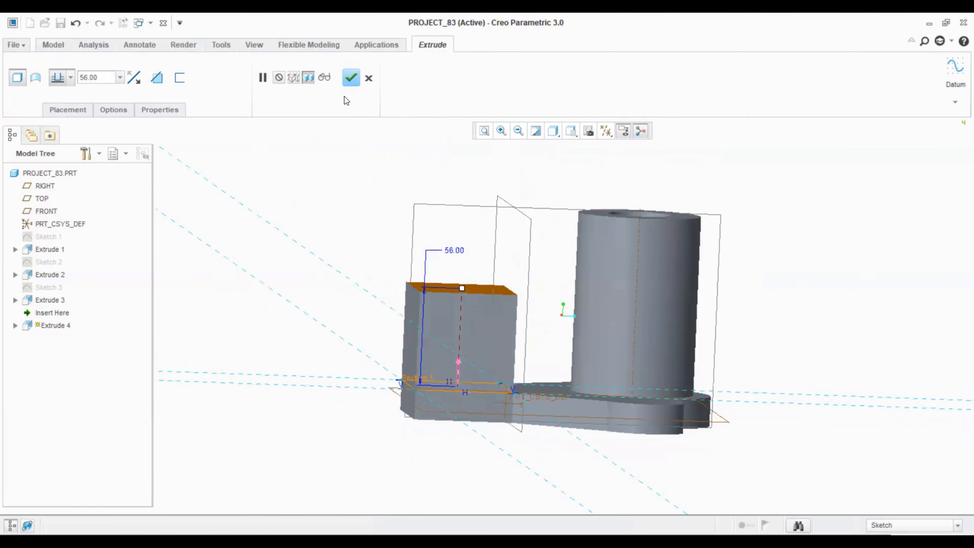
left_click(351, 78)
Round the block's two opposite upper edges with a radius of 29 to form a semicircular top
middle_click_drag(503, 223, 499, 224)
left_click(419, 77)
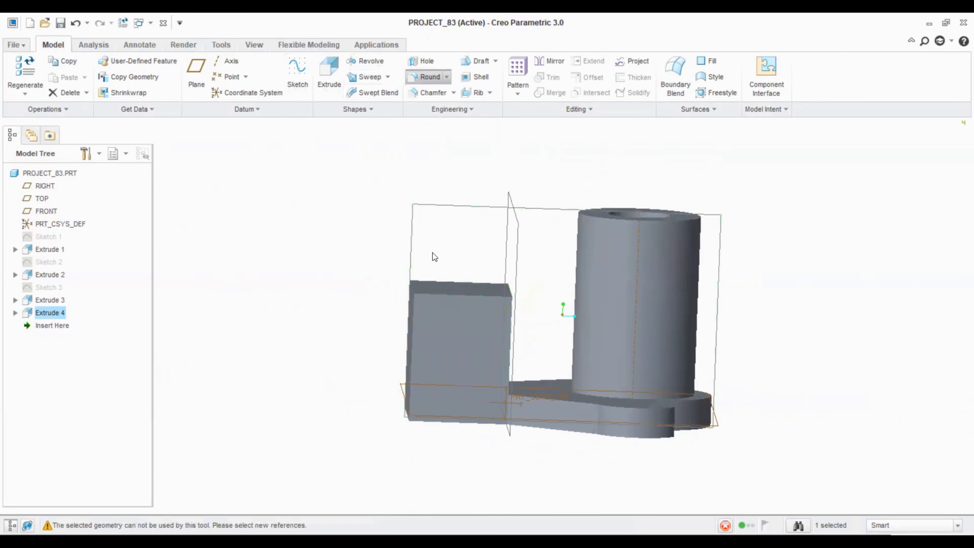
left_click(414, 286)
middle_click_drag(533, 311, 537, 310)
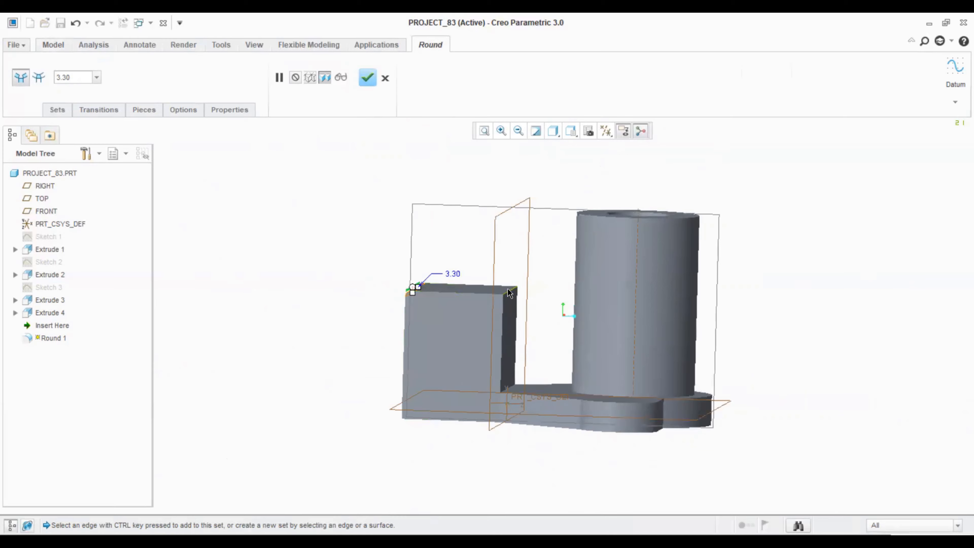
left_click(508, 288, "ctrl")
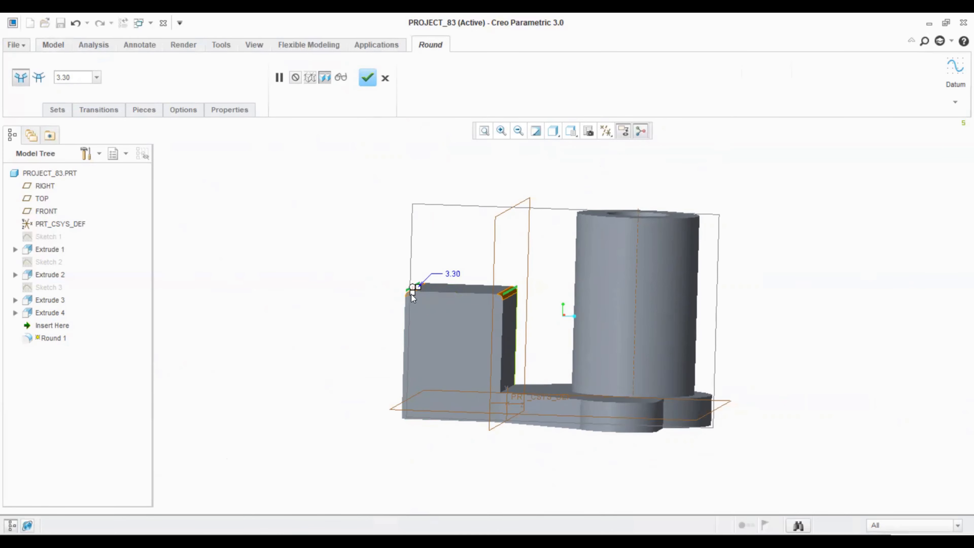
left_click_drag(412, 294, 396, 340)
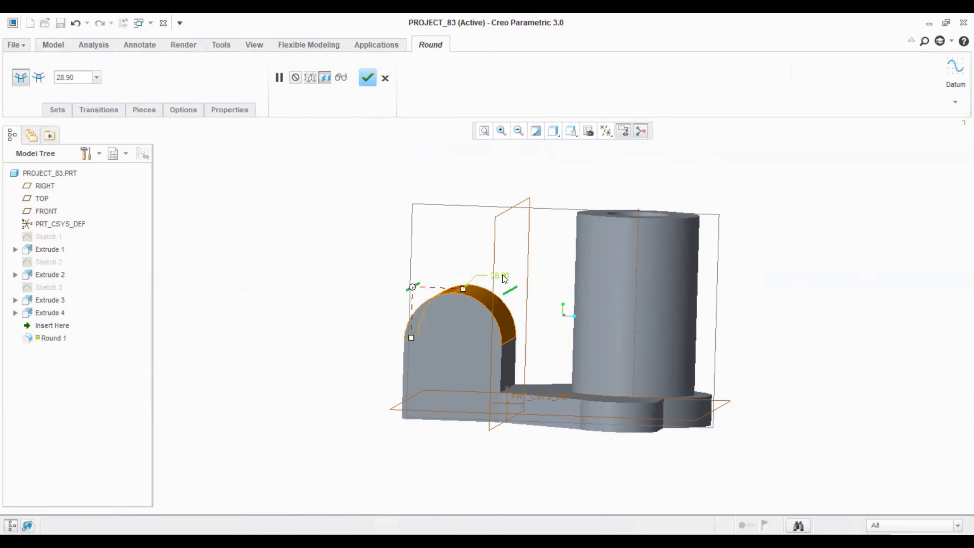
type("29")
key("Return")
middle_click_drag(574, 364, 595, 359)
left_click(368, 80)
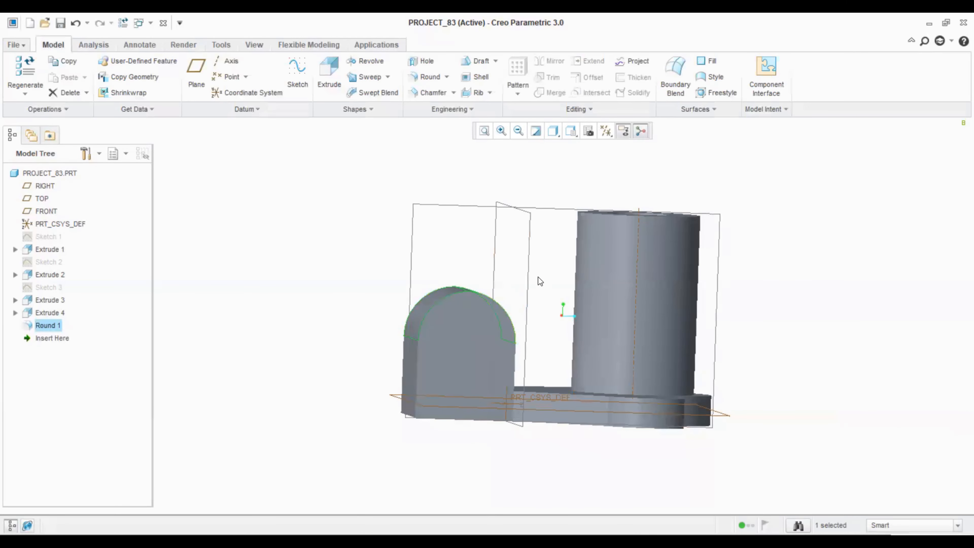
Start a sketch on the block's flat arched face and add the rounded surface as a reference
middle_click_drag(538, 277, 522, 276)
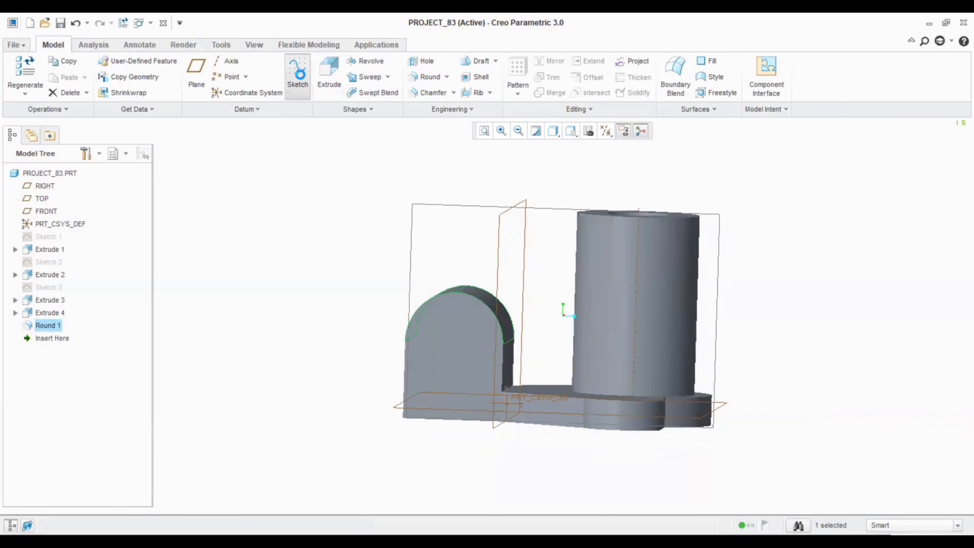
left_click(298, 73)
left_click(443, 340)
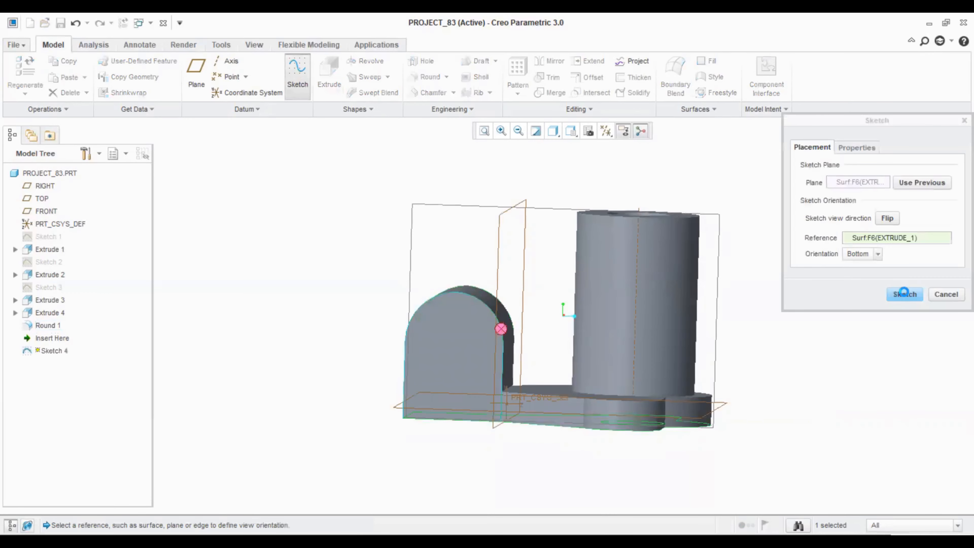
left_click(904, 293)
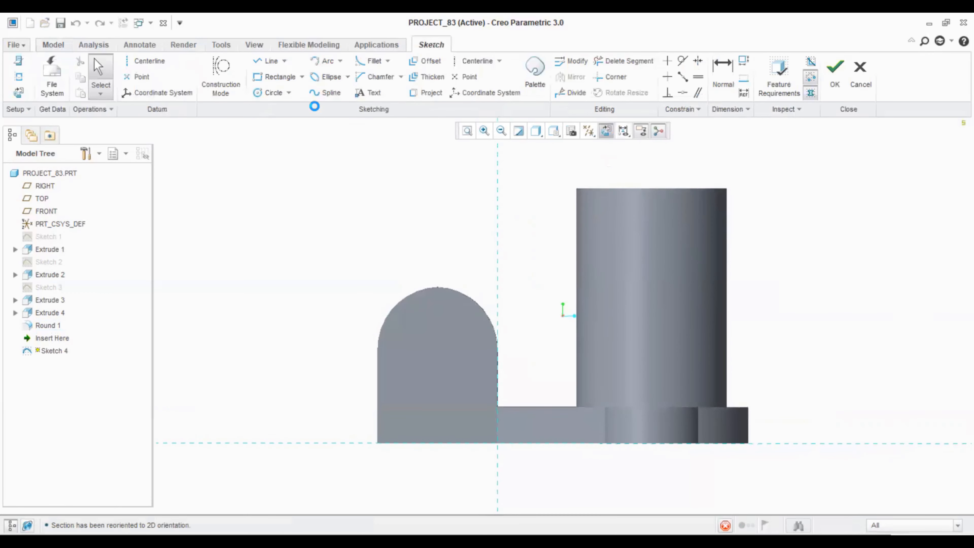
left_click(269, 93)
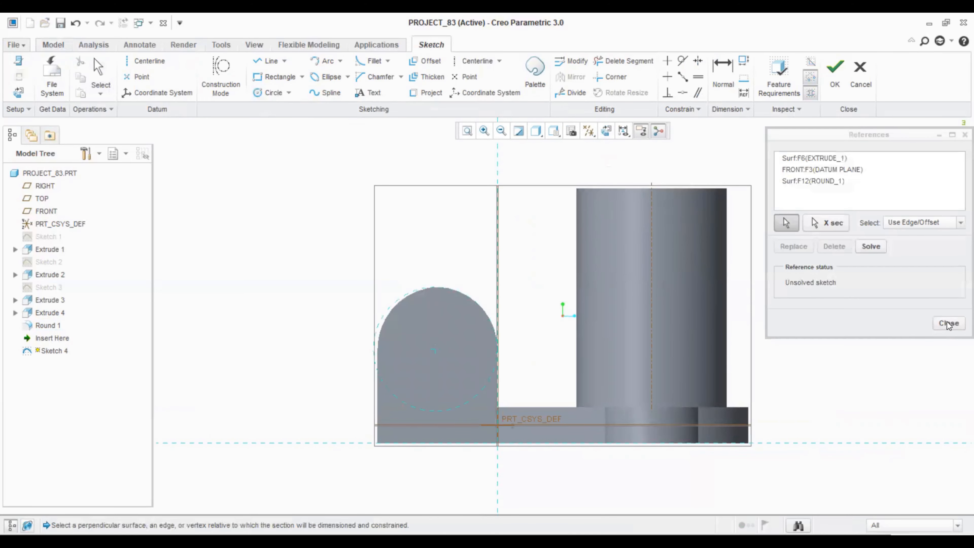
left_click(948, 322)
Sketch a circle centred on the block's rounded top, set its diameter to 26, and finish the sketch
left_click(269, 98)
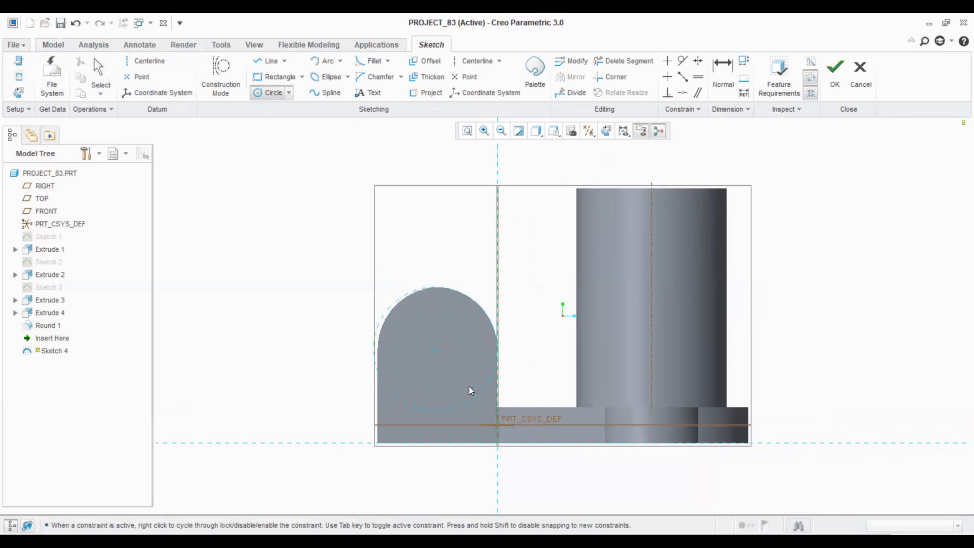
left_click(436, 350)
left_click(439, 361)
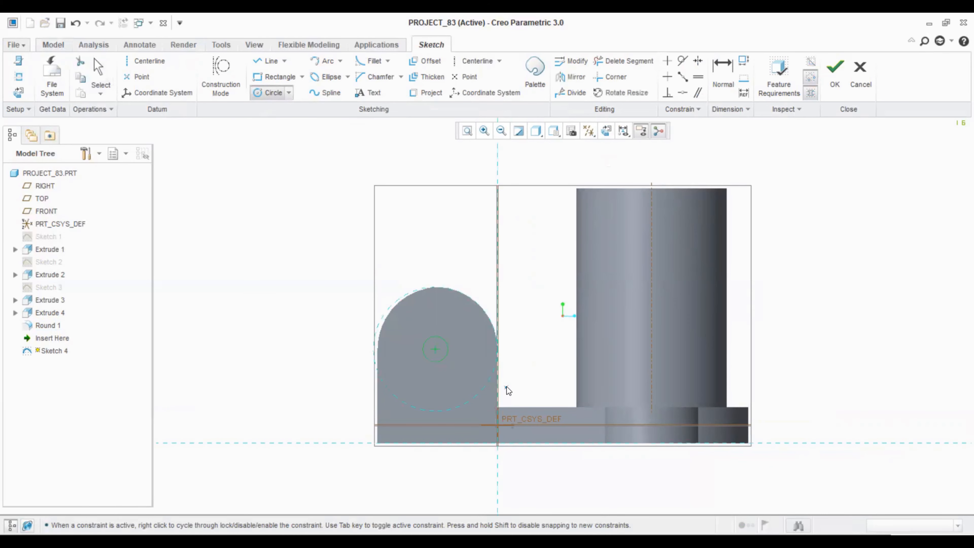
middle_click(507, 386)
double_click(421, 341)
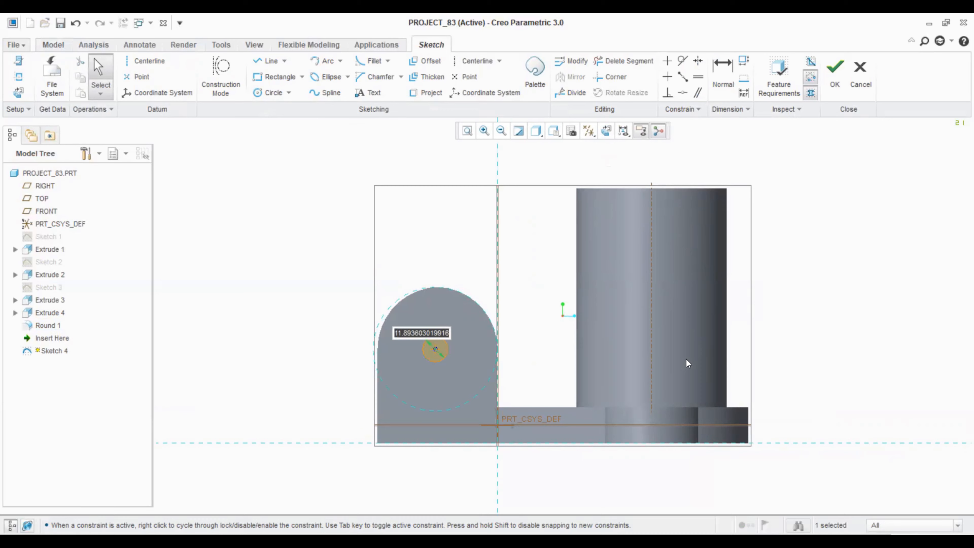
type("26")
key("Return")
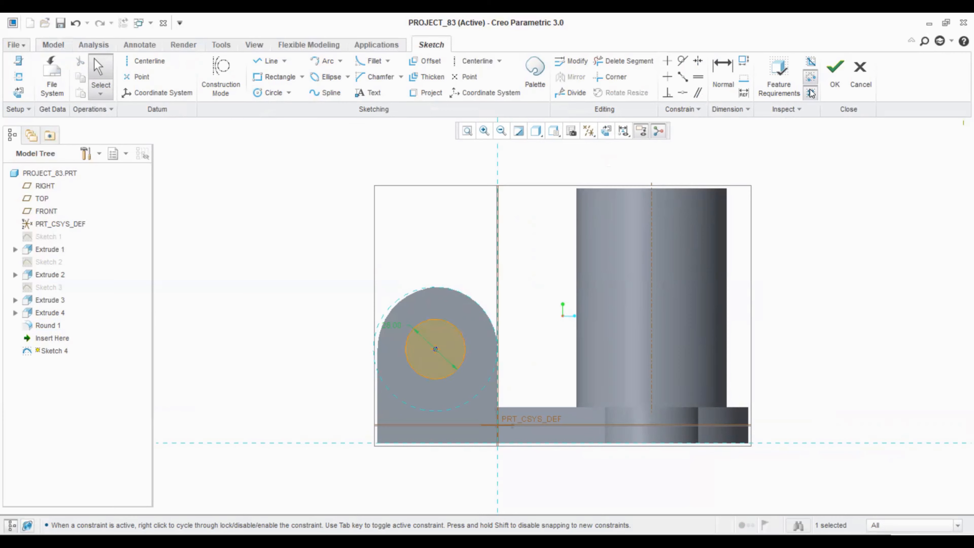
left_click(836, 73)
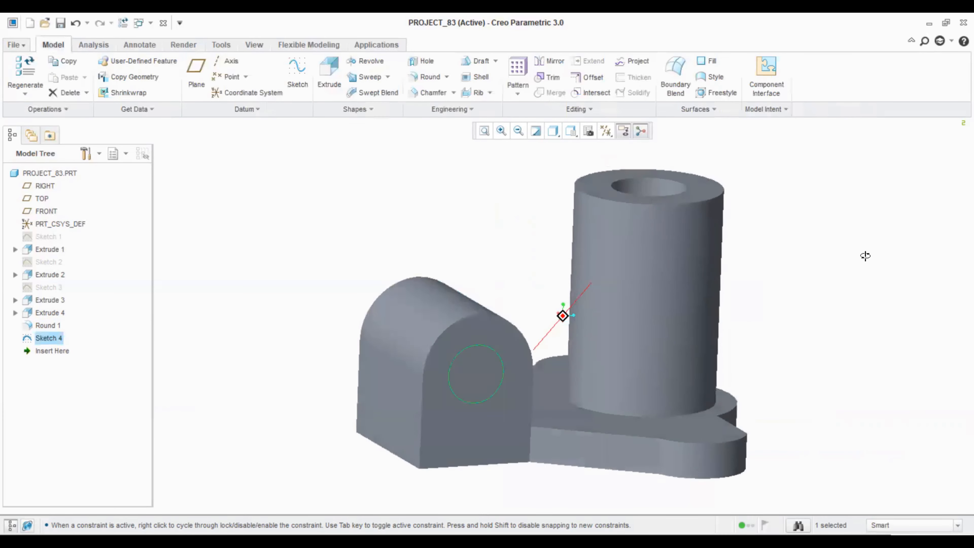
Extrude the 26-diameter circle into the block as a material-removing cut that bores right through it
left_click(328, 75)
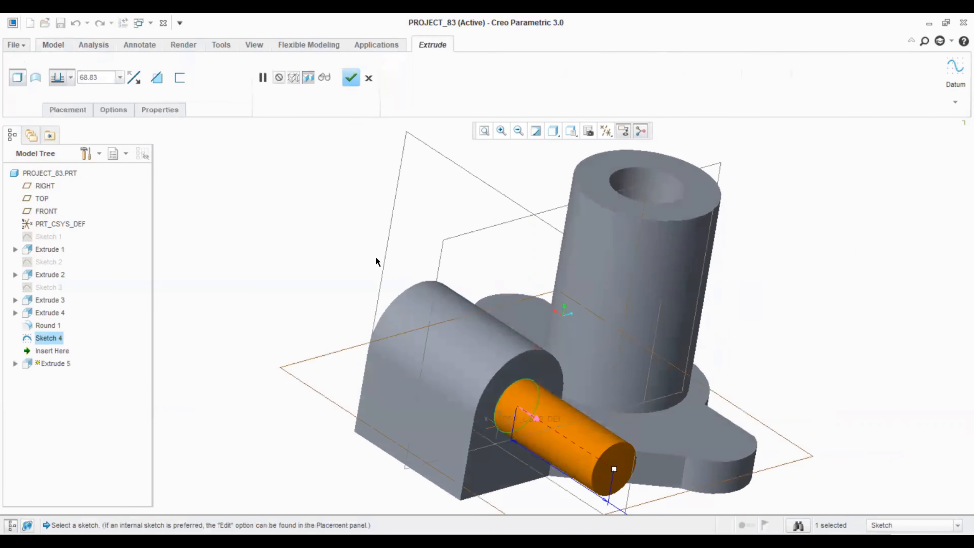
left_click(537, 416)
left_click_drag(418, 342, 337, 301)
middle_click_drag(338, 301, 307, 270)
left_click(371, 75)
Start a sketch on the RIGHT datum plane and reference the cylinder's end face, its side silhouette and the block's rounded surface
middle_click_drag(887, 261, 901, 275)
left_click(303, 76)
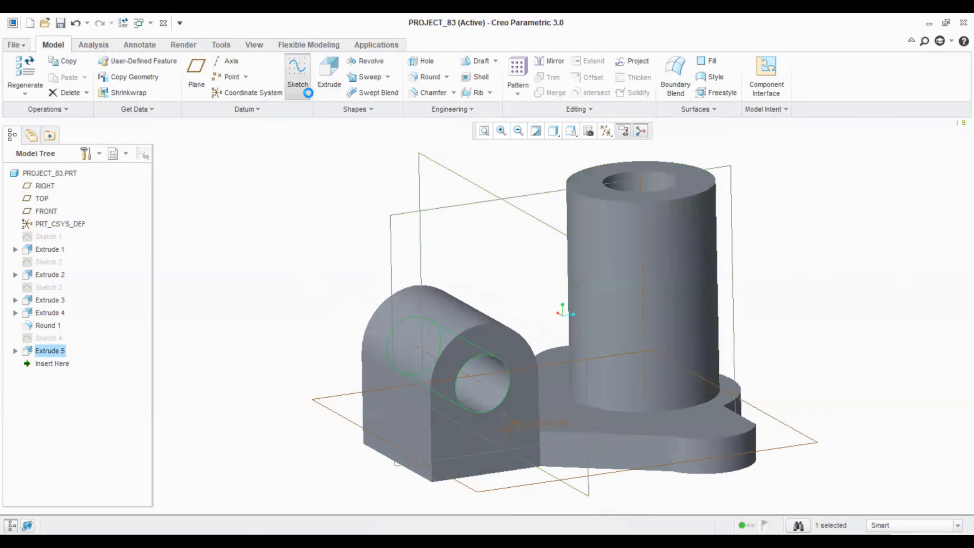
left_click(427, 212)
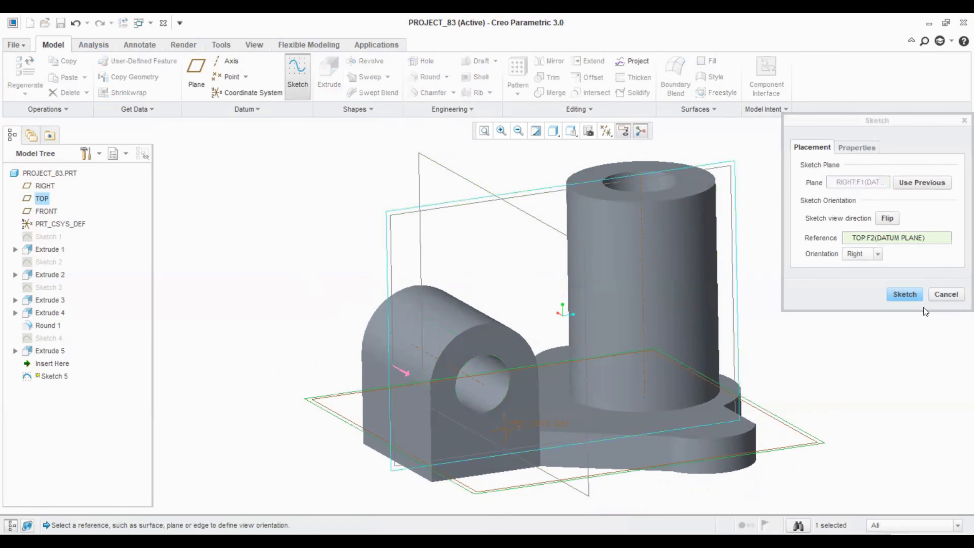
middle_click(603, 137)
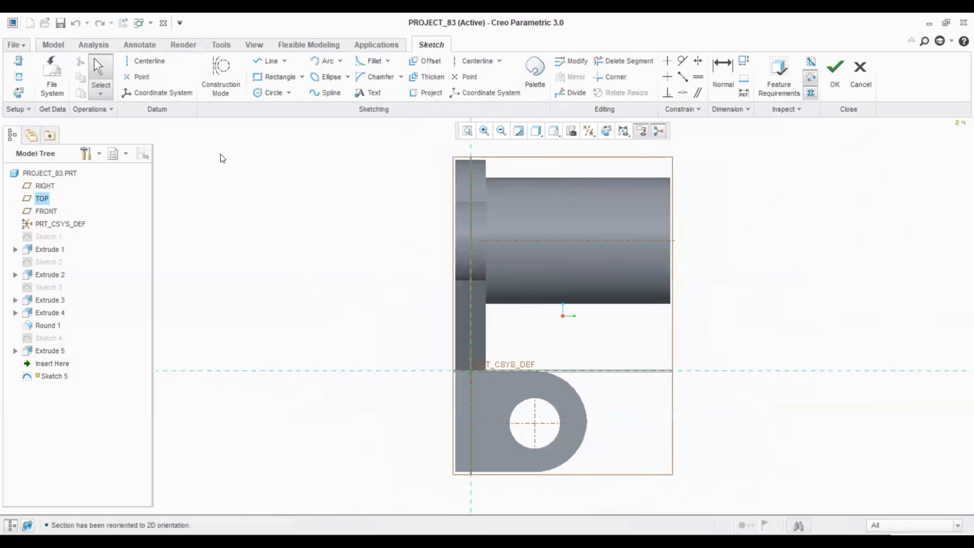
left_click(670, 255)
left_click(585, 412)
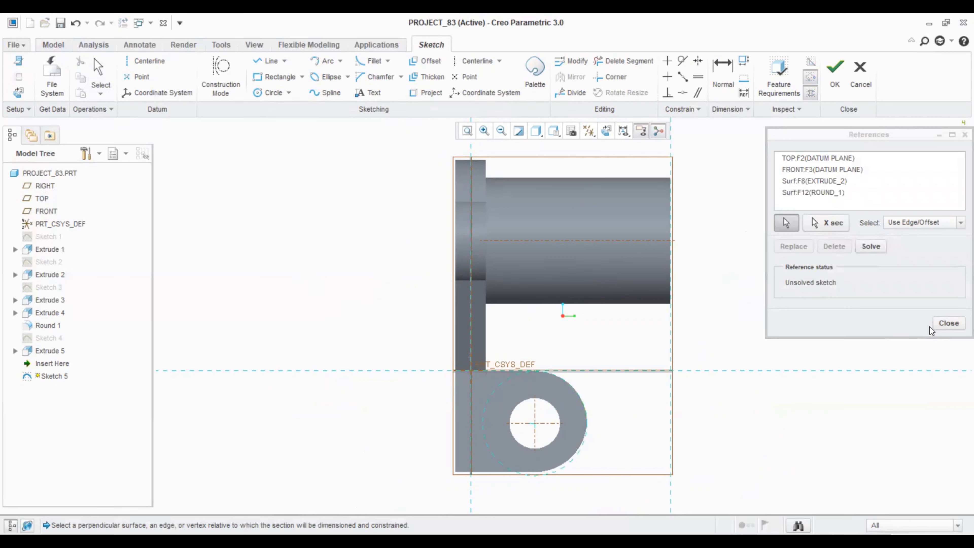
middle_click(440, 234)
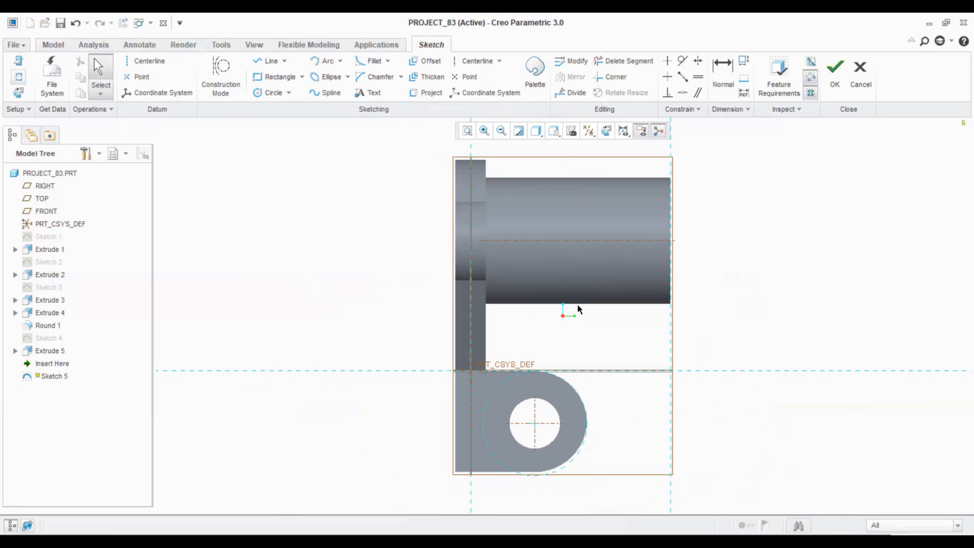
left_click(585, 305)
left_click(948, 326)
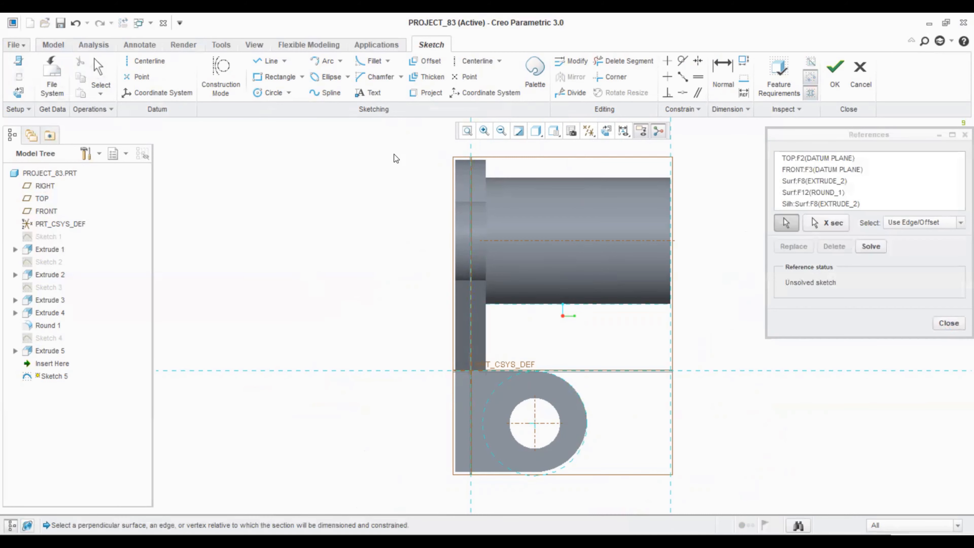
Sketch a sloping line from the cylinder's top corner to a tangent point on the block's rounded top
left_click(275, 60)
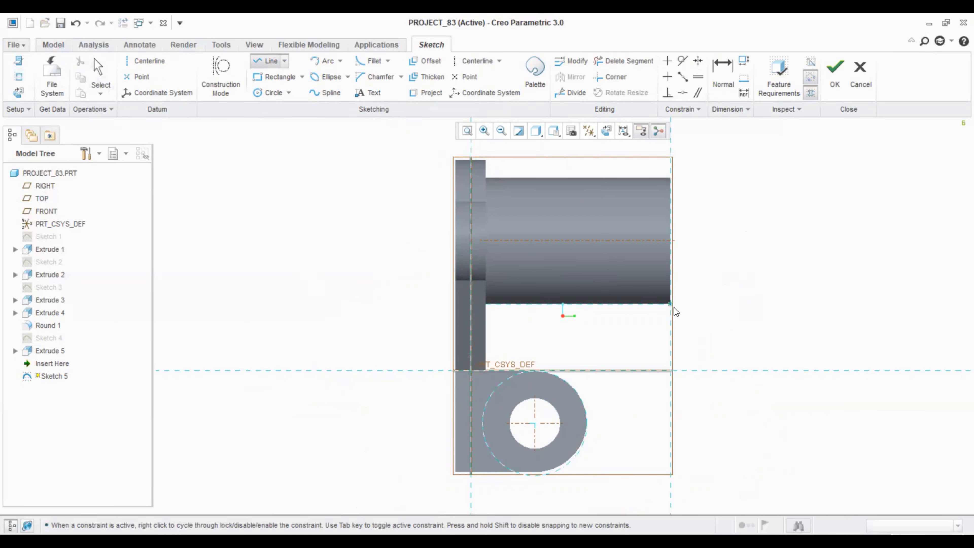
left_click(674, 307)
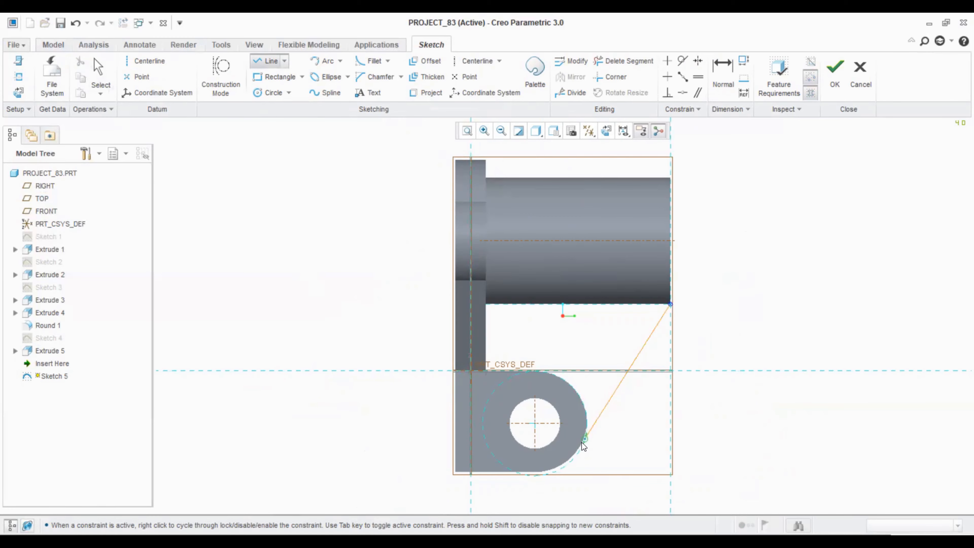
left_click(580, 454)
middle_click(613, 341)
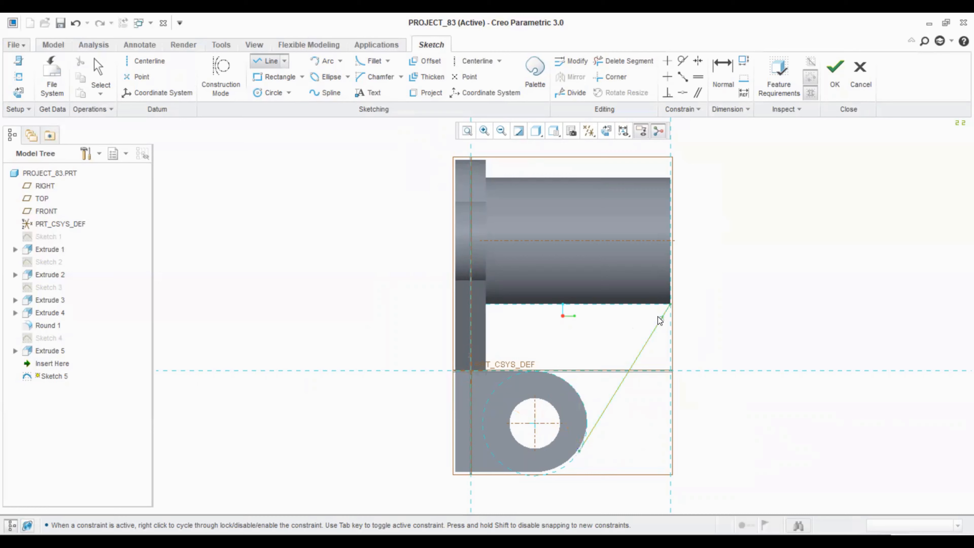
Close the rib profile with lines along the cylinder's side, along the plate's surface into the block, and back to the slope's lower end
left_click(670, 304)
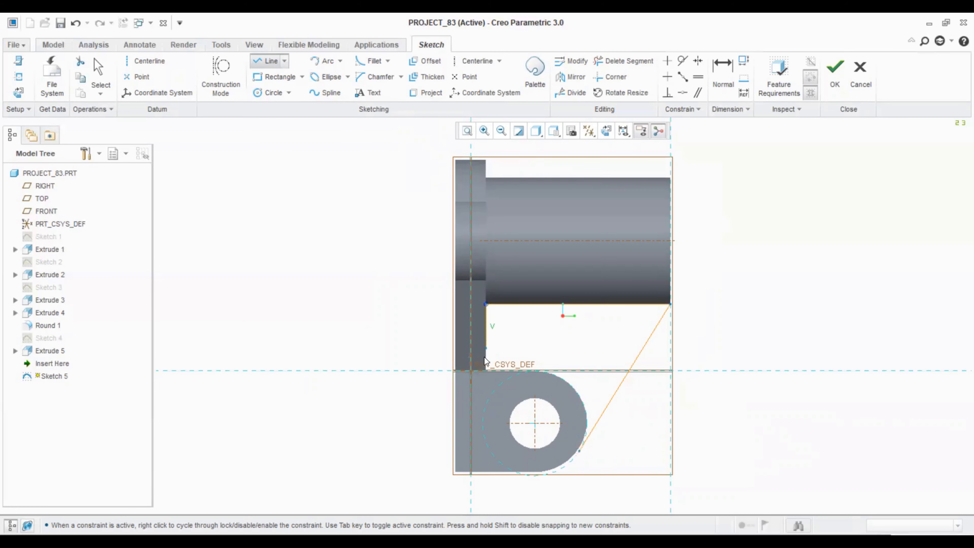
left_click(482, 433)
left_click(579, 452)
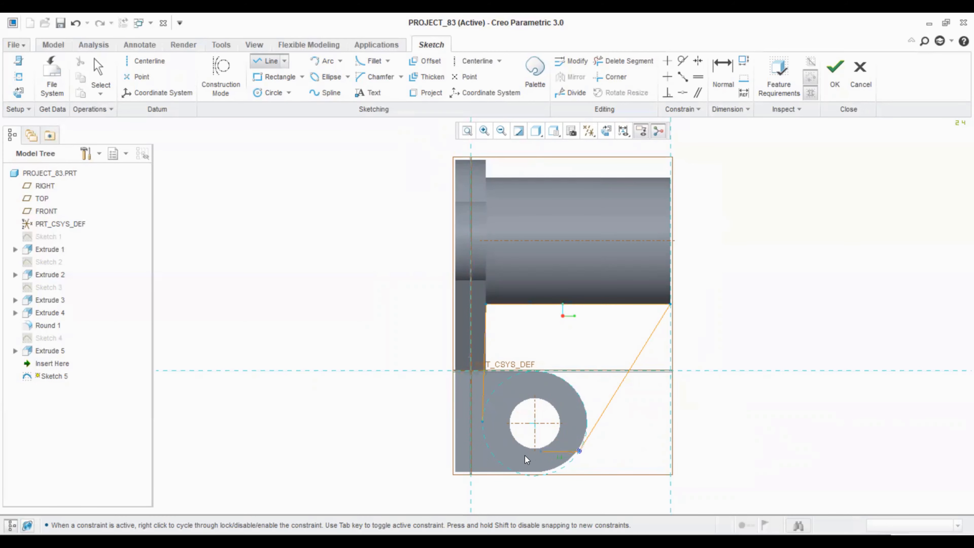
left_click(495, 457)
middle_click(481, 417)
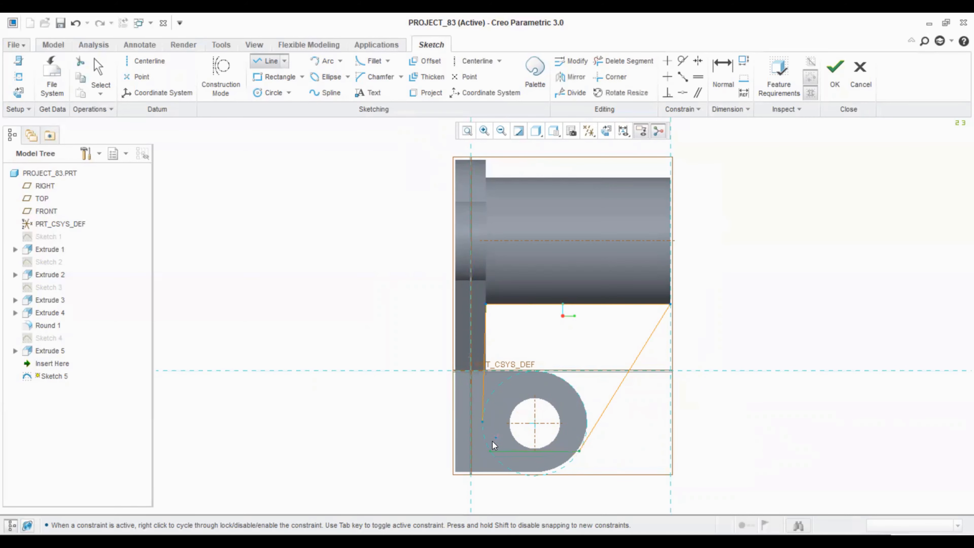
left_click(484, 420)
left_click(483, 480)
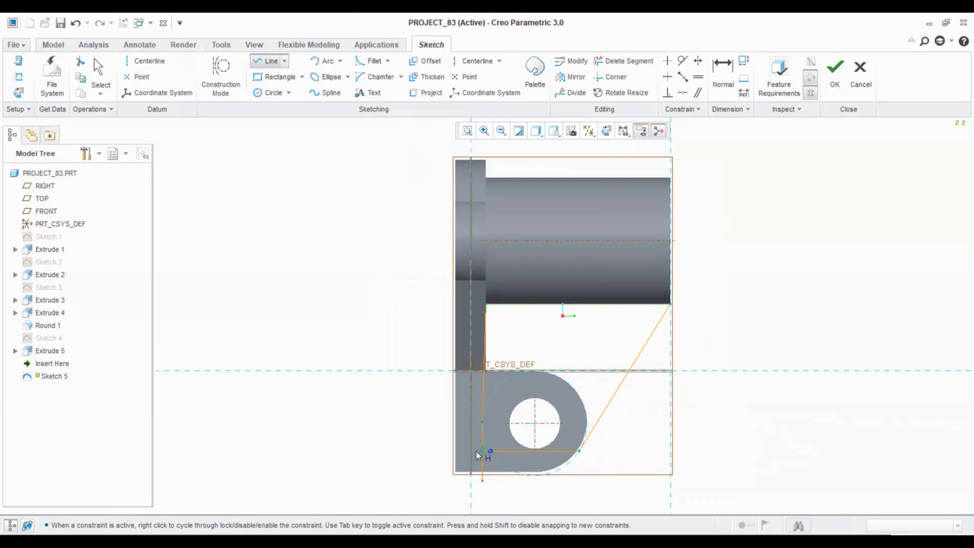
middle_click(612, 454)
Trim the line ends overhanging the rib profile's corner inside the block and finish the sketch
left_click(623, 61)
left_click_drag(506, 465, 480, 469)
middle_click(646, 496)
mouse_move(681, 471)
middle_mouse_down()
mouse_move(633, 411)
mouse_move(657, 244)
middle_mouse_up()
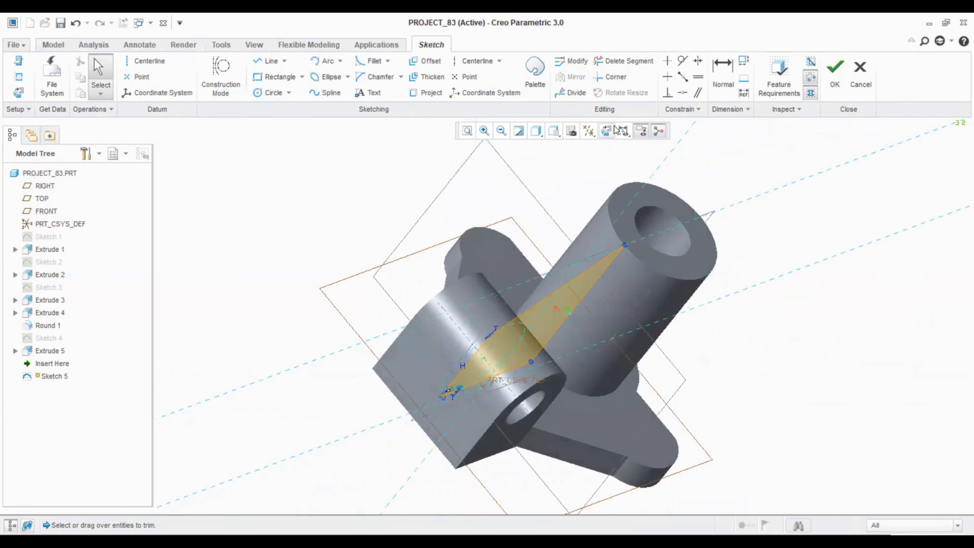
left_click(835, 71)
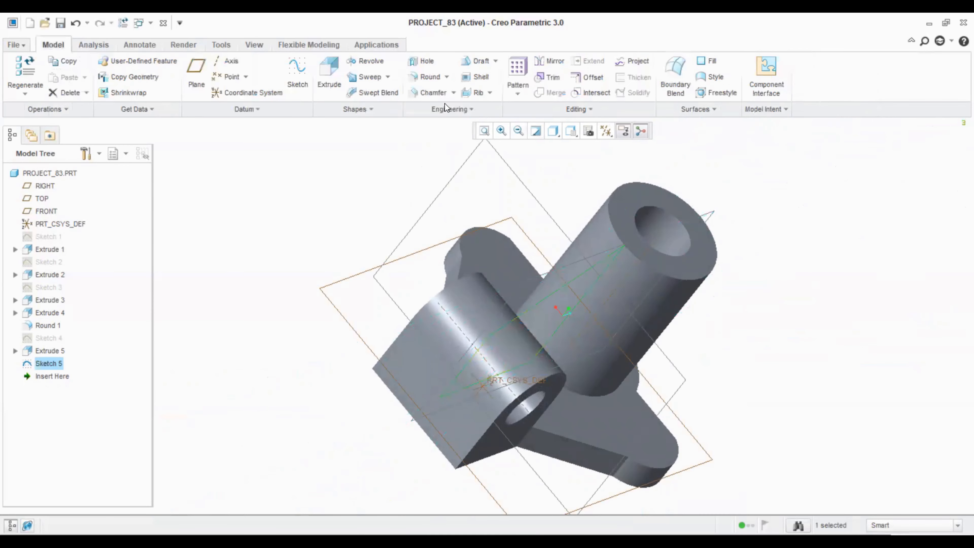
Extrude the rib profile symmetrically about its sketch plane with a total thickness of 12, checking how it meets the cylinder
left_click(339, 71)
middle_click_drag(889, 370, 696, 310)
left_click(71, 77)
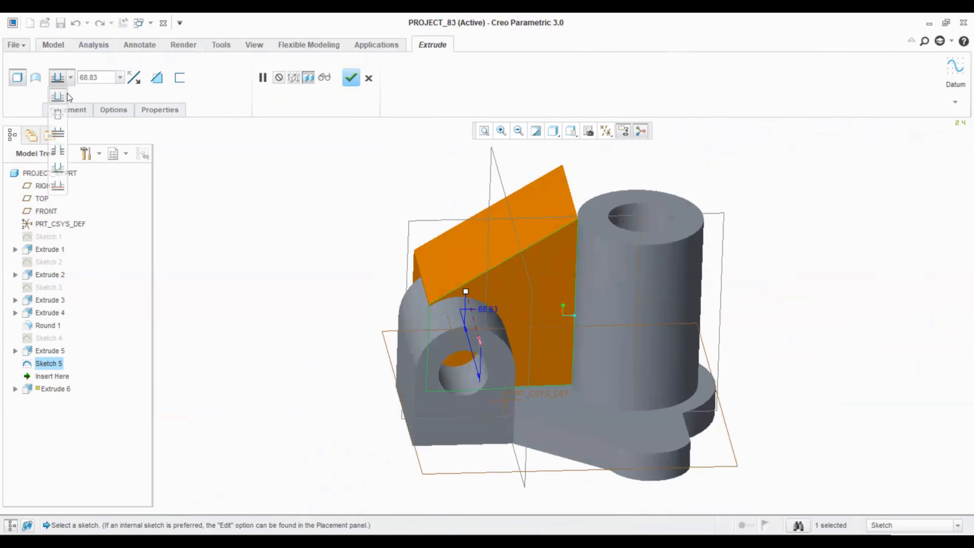
left_click(61, 113)
left_click(100, 78)
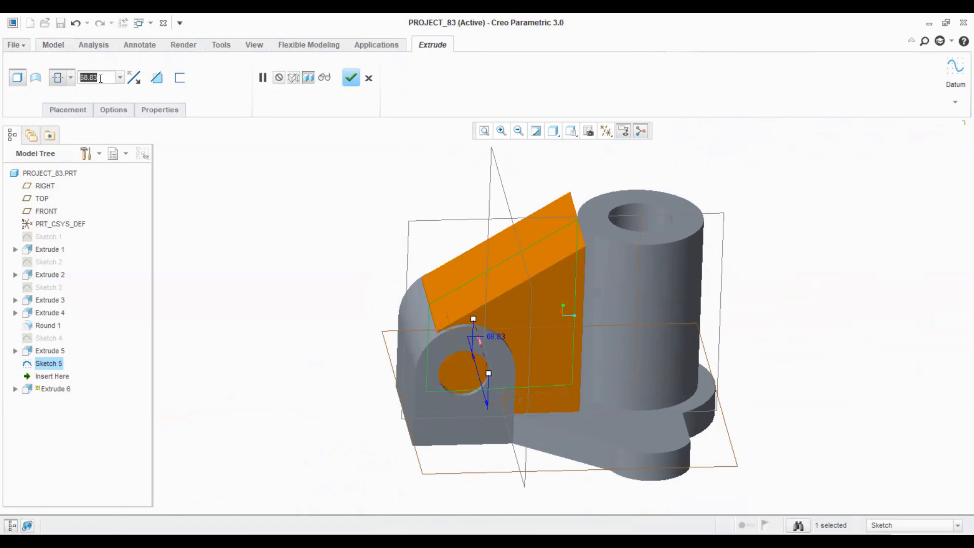
type("12")
key("Return")
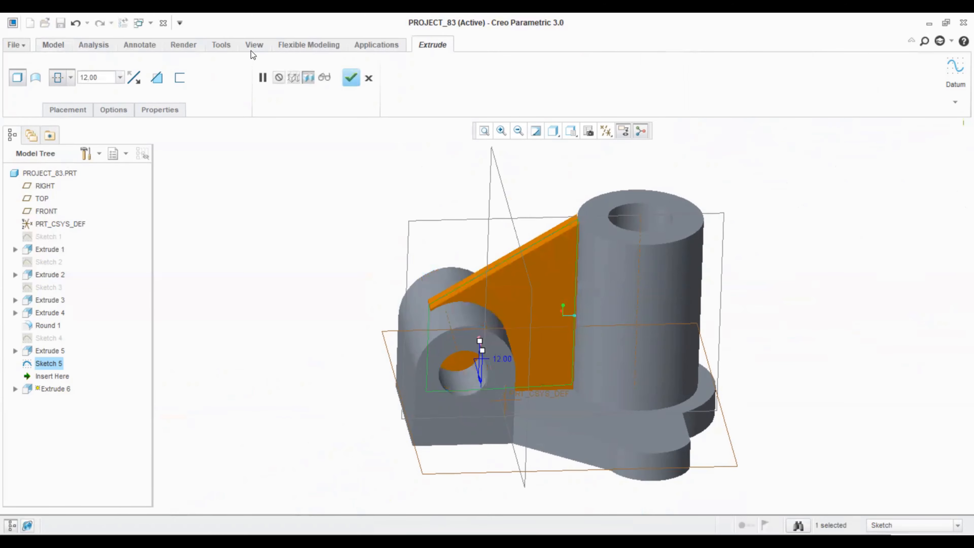
middle_click_drag(504, 161, 537, 233)
scroll(582, 255, "down", 3)
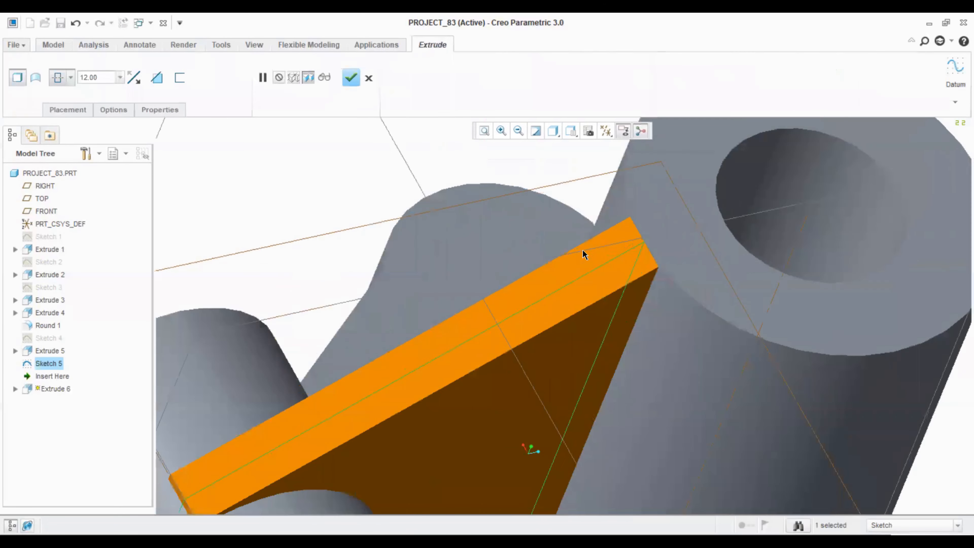
scroll(657, 244, "down", 2)
scroll(657, 241, "down", 1)
middle_click_drag(644, 237, 603, 214)
scroll(591, 226, "up", 6)
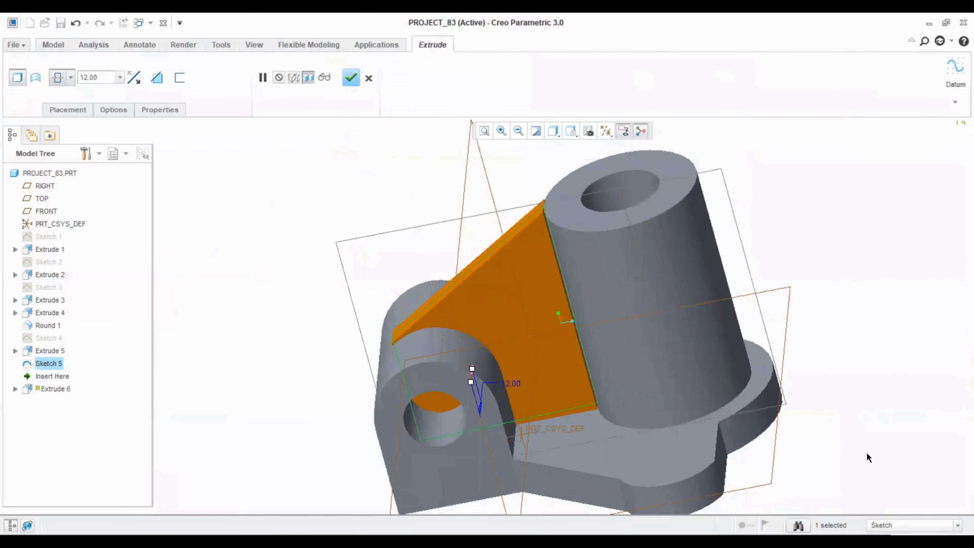
key("ctrl+d")
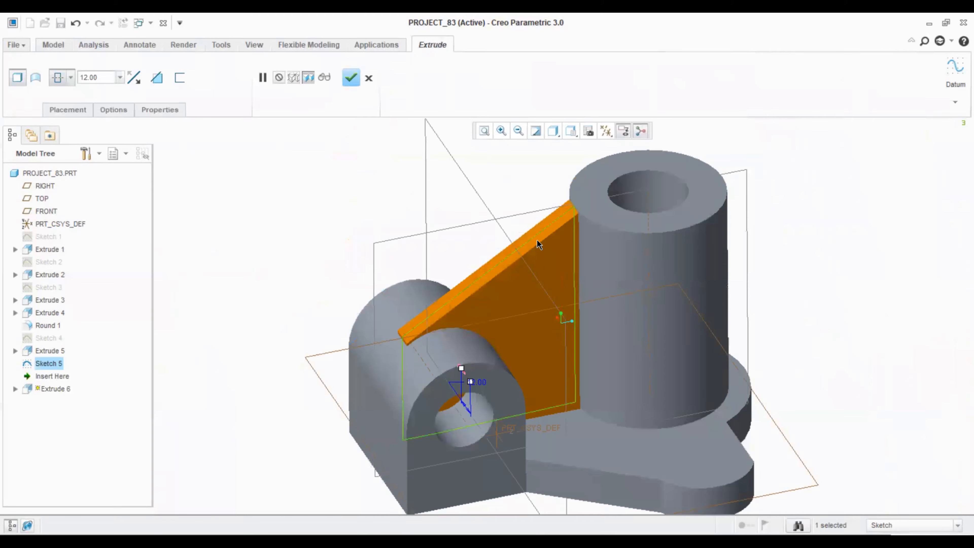
left_click(351, 78)
Start a sketch on the block's flat arched face and add the bore's surface as a reference
middle_click_drag(440, 295, 552, 372)
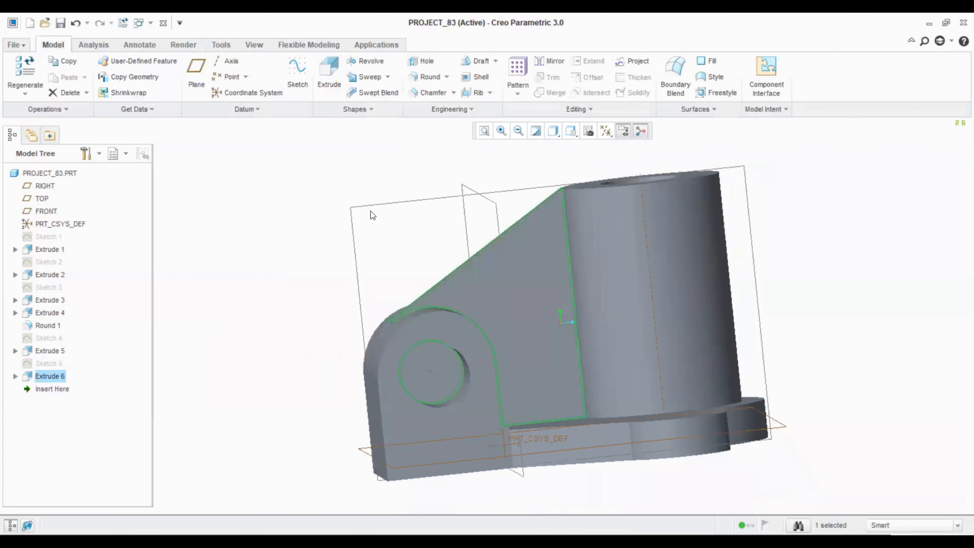
left_click(306, 79)
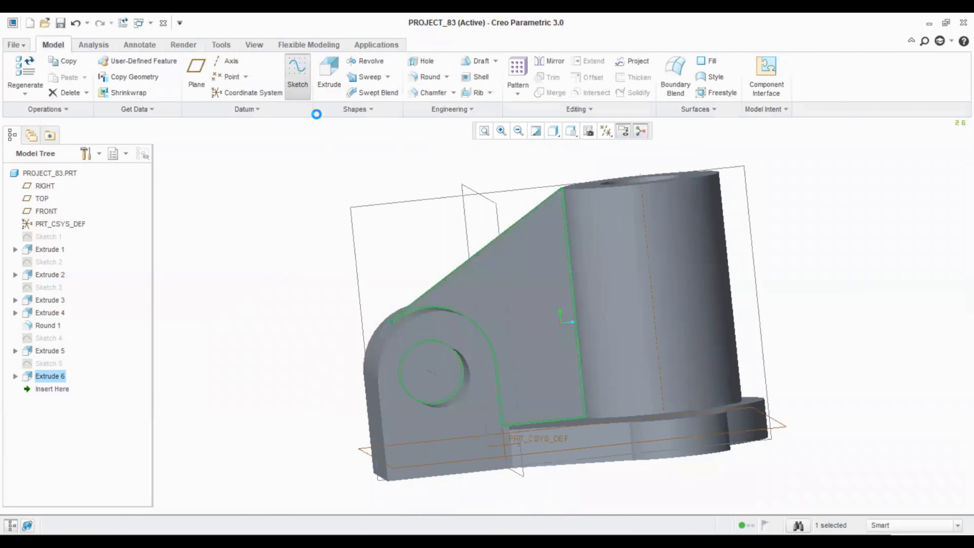
left_click(429, 331)
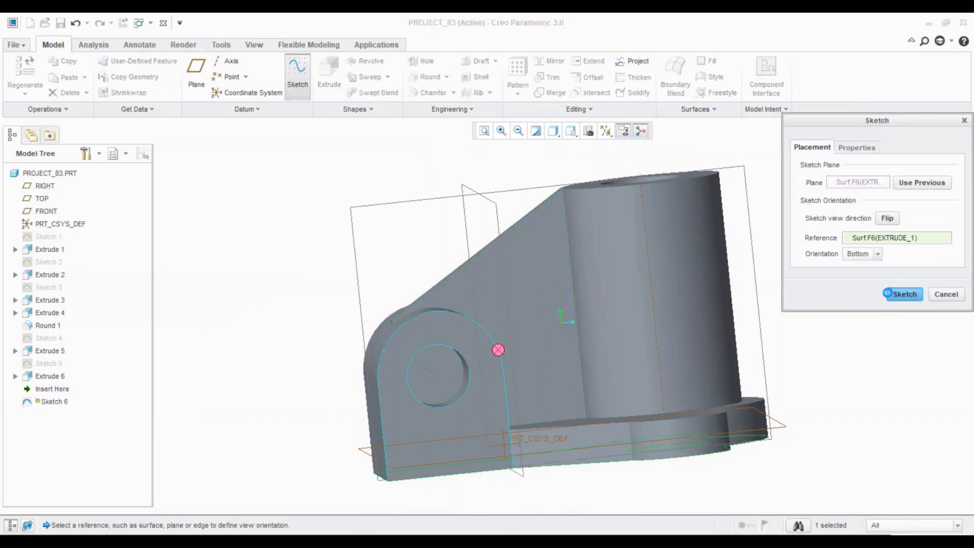
left_click(888, 293)
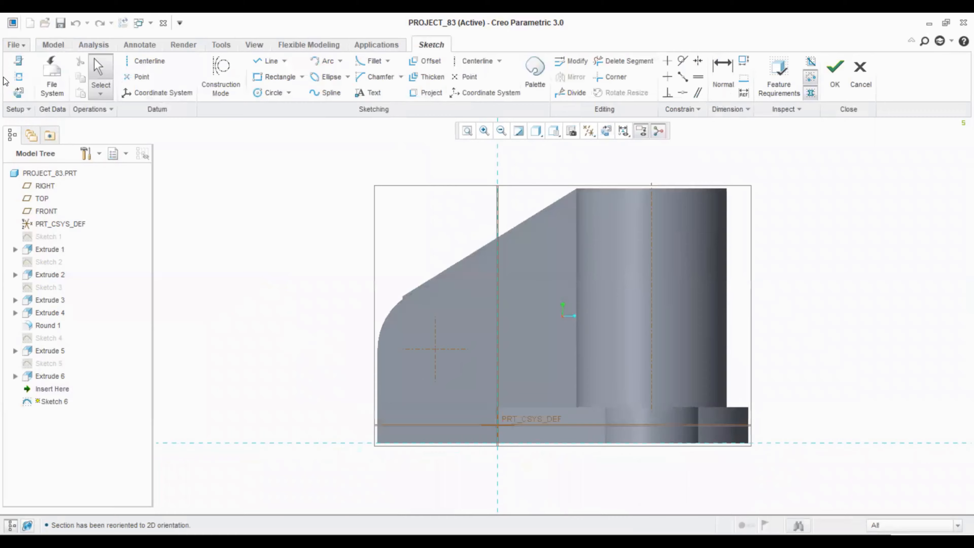
left_click(17, 76)
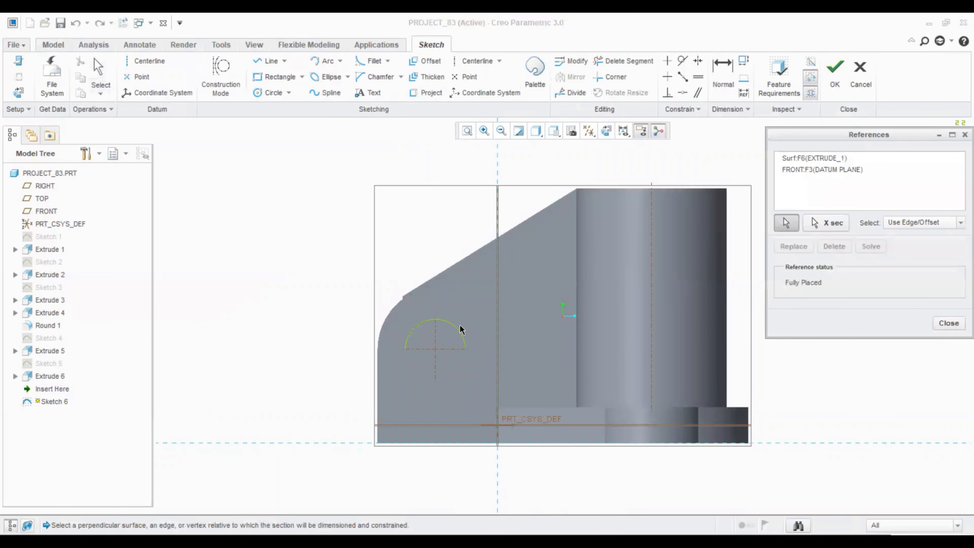
left_click(457, 328)
left_click(953, 322)
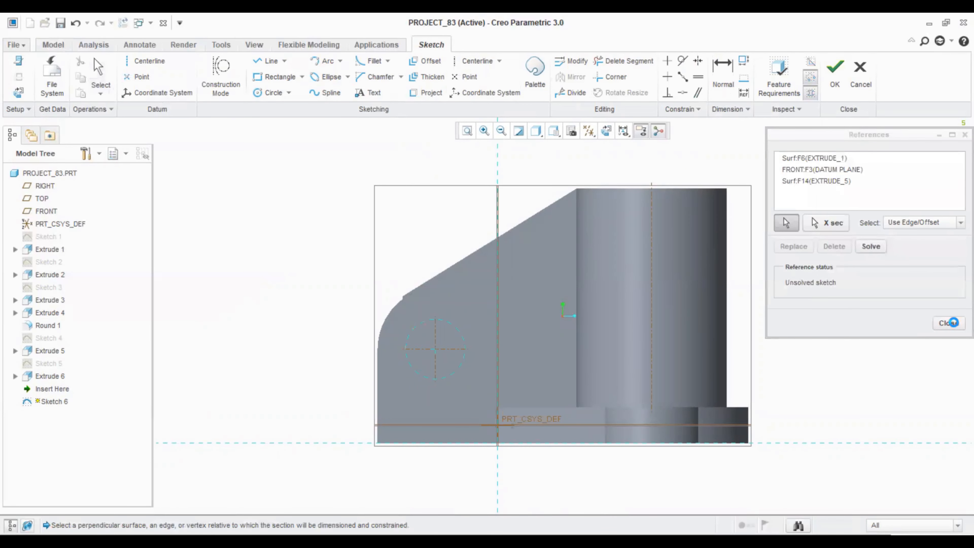
Sketch a circle centred on the bore and matching its diameter, and finish the sketch
left_click(278, 94)
left_click(435, 349)
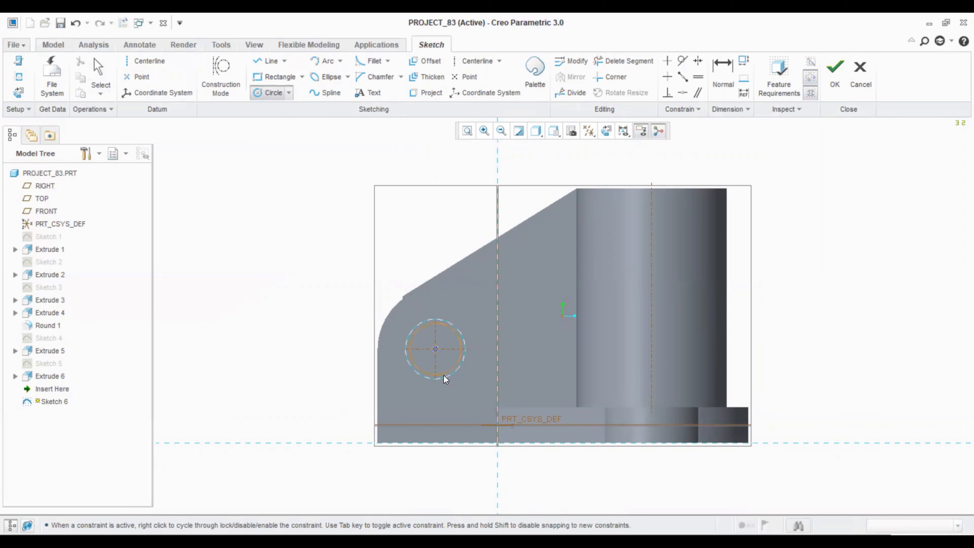
left_click(443, 375)
middle_click(502, 405)
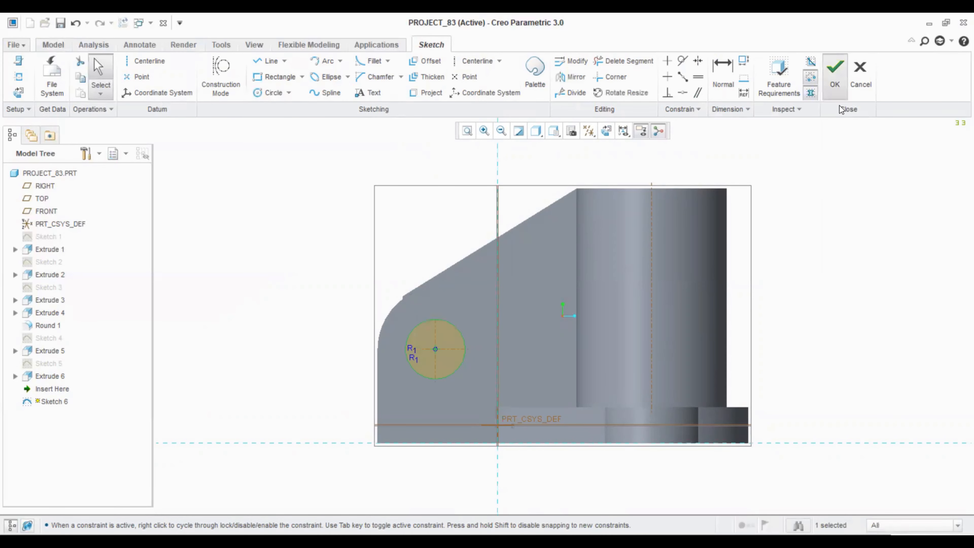
left_click(836, 90)
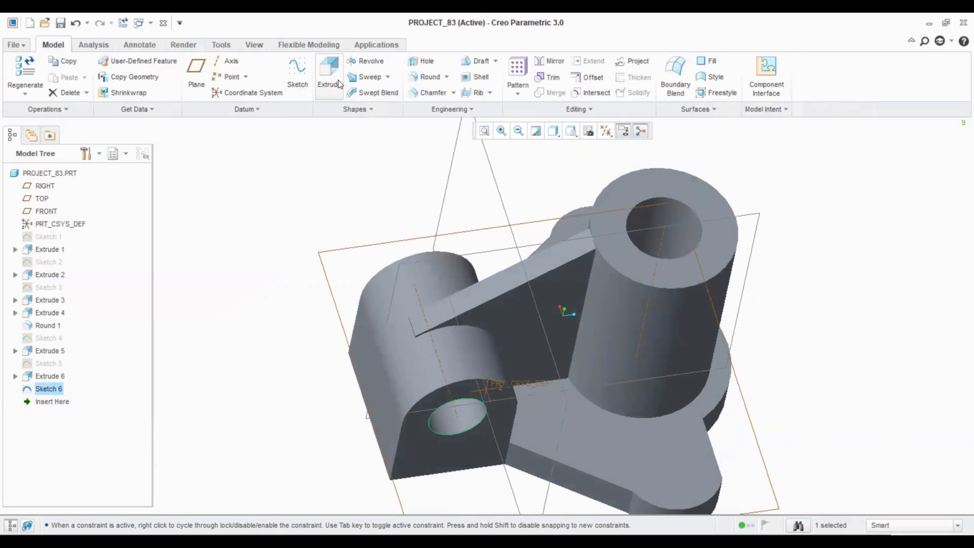
Extrude the circle into the block as a material-removing cut 95.80 deep to clear the rib out of the bore
left_click(339, 82)
left_click_drag(463, 436, 364, 244)
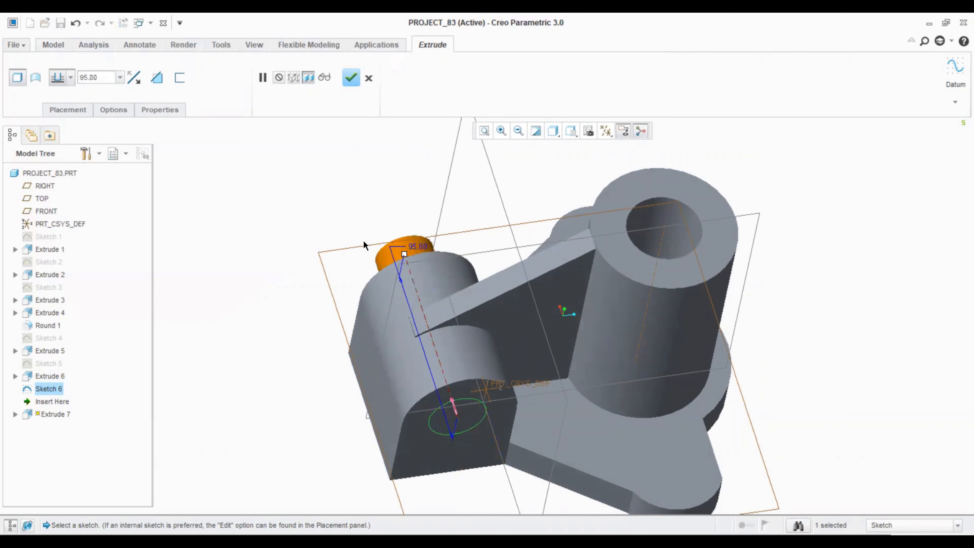
left_click(362, 82)
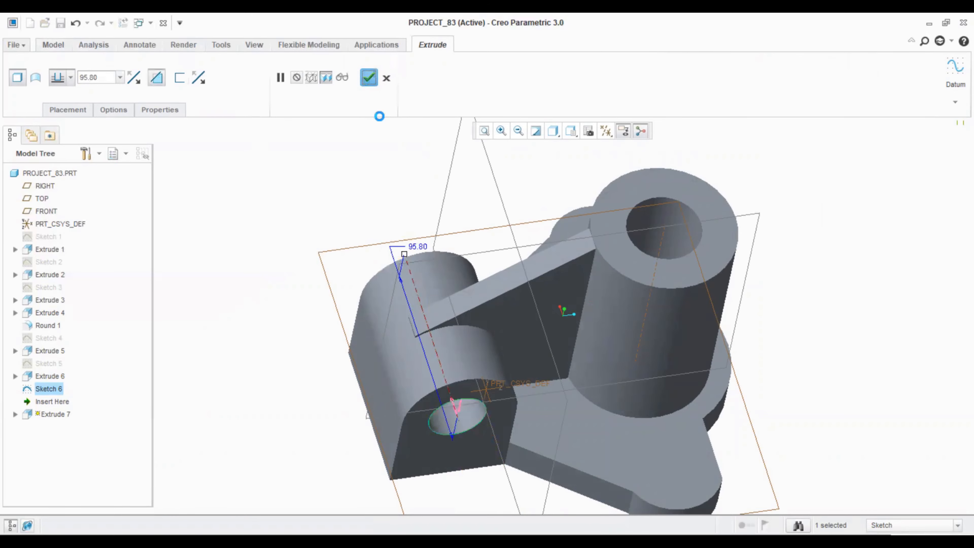
mouse_move(380, 161)
middle_mouse_down()
mouse_move(381, 180)
mouse_move(365, 155)
mouse_move(372, 166)
middle_mouse_up()
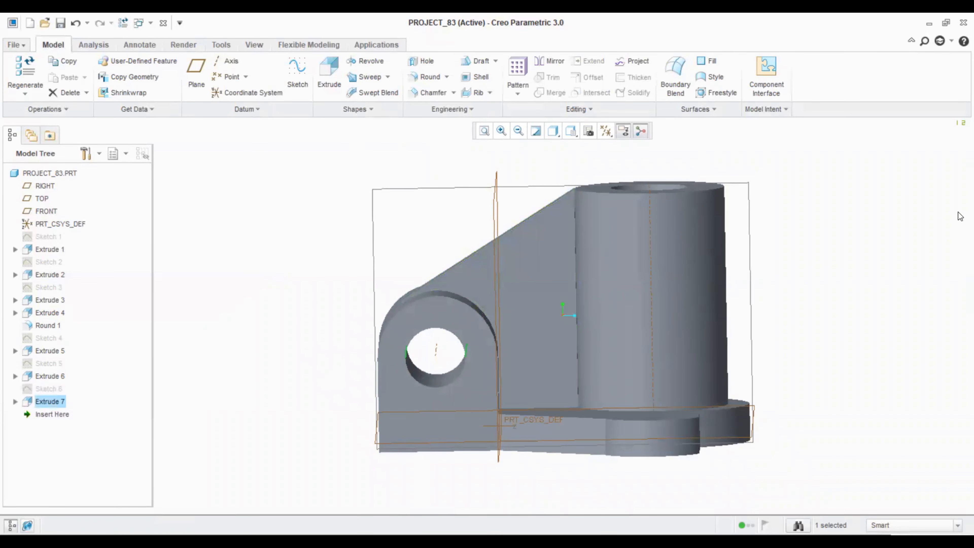
middle_click_drag(821, 211, 761, 222)
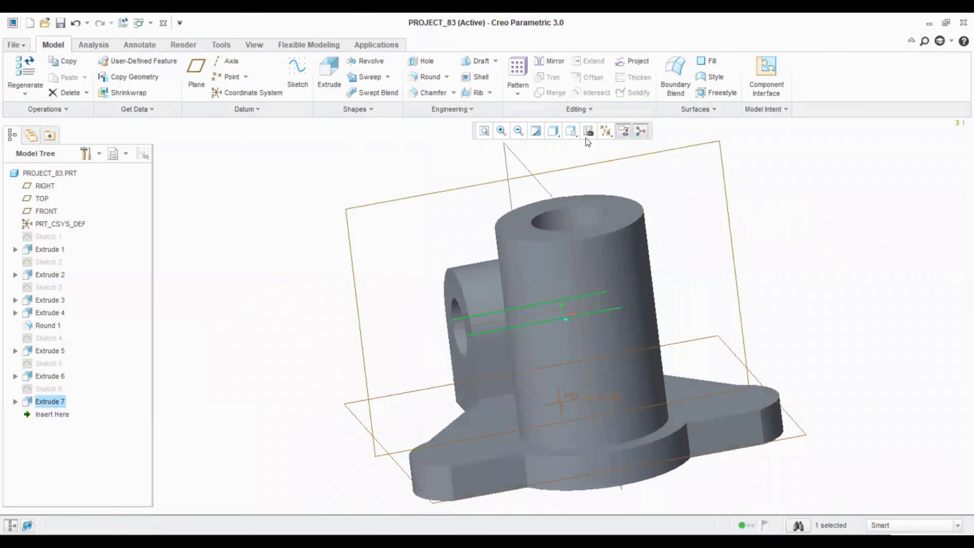
left_click(854, 247)
middle_click_drag(853, 247, 894, 267)
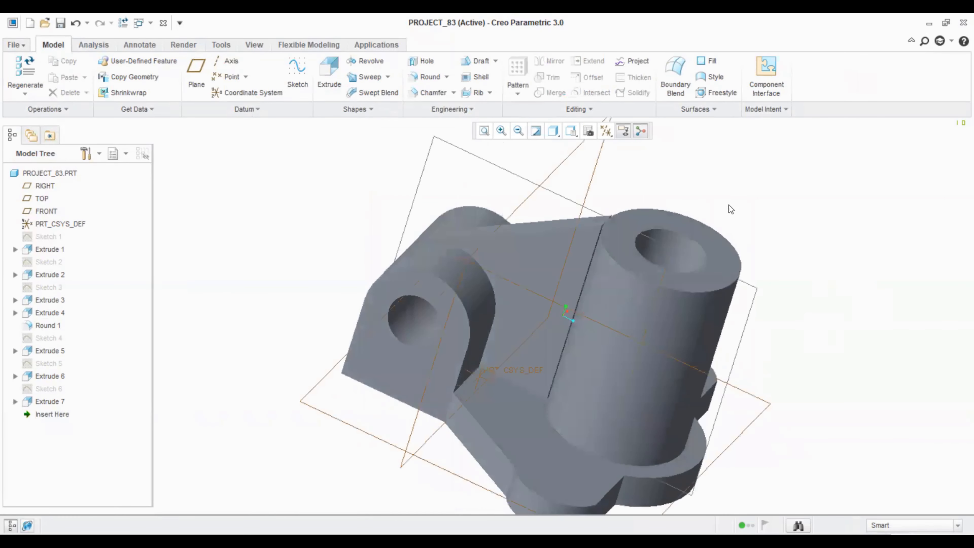
Create a datum plane parallel to the FRONT plane, offset 140 towards and beyond the bored cylinder
left_click(560, 165)
left_click(197, 81)
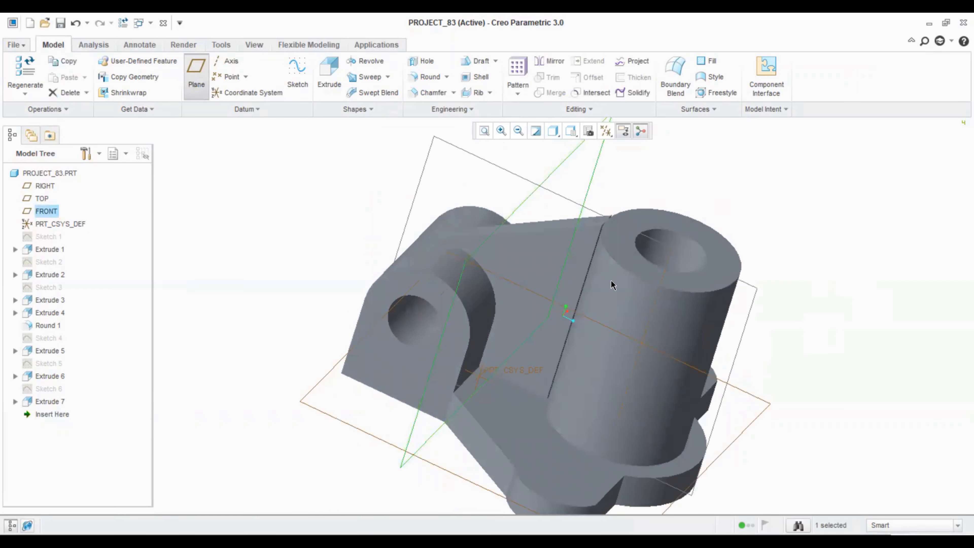
left_click_drag(507, 289, 697, 374)
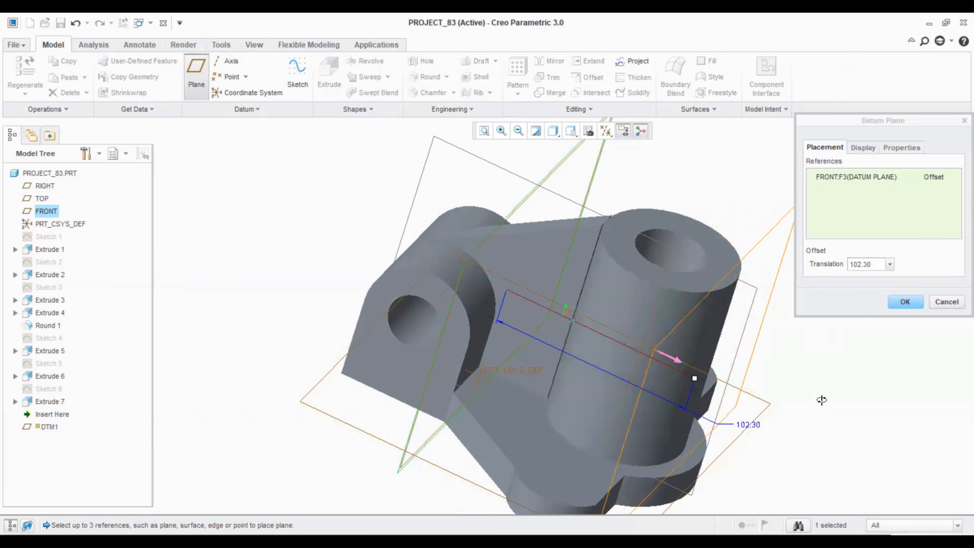
mouse_move(822, 397)
middle_mouse_down()
mouse_move(832, 380)
mouse_move(852, 385)
mouse_move(836, 388)
middle_mouse_up()
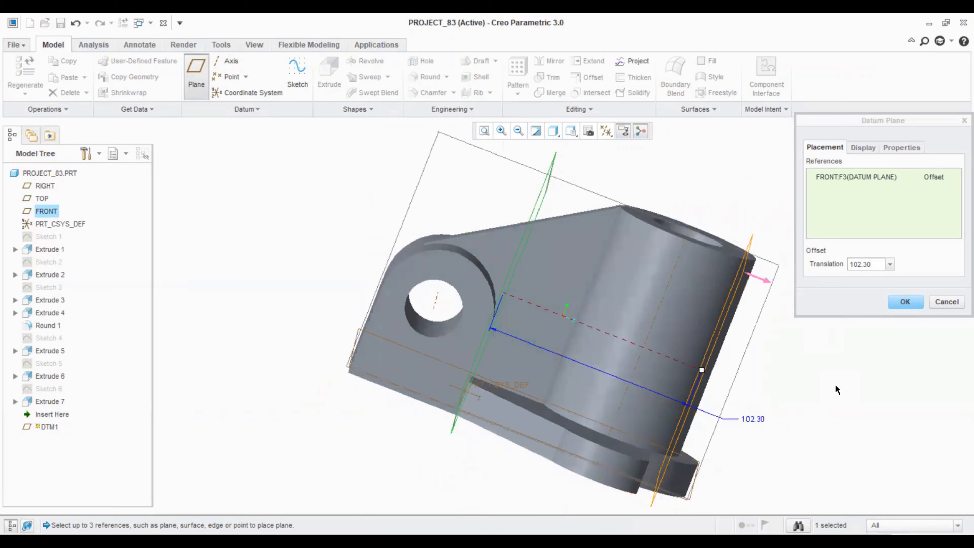
double_click(753, 418)
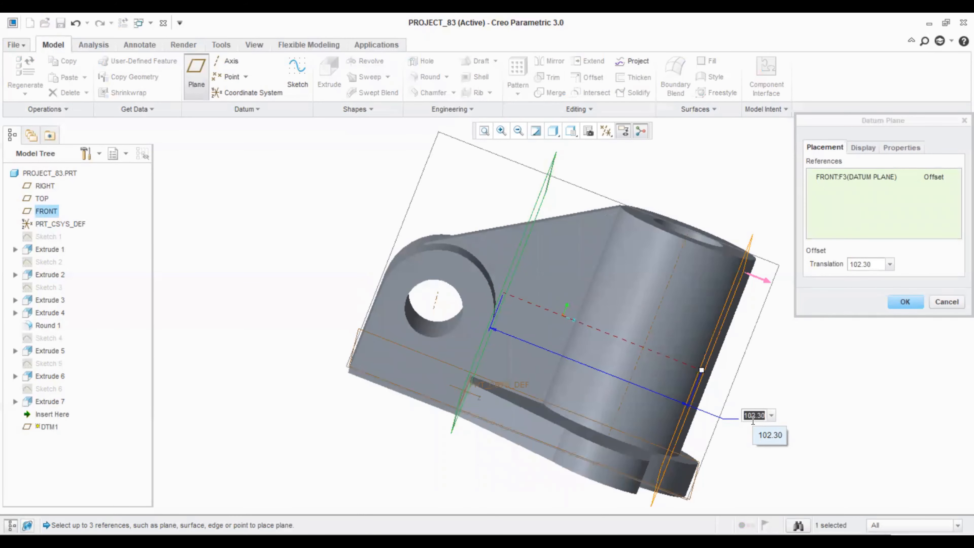
type("140")
key("Return")
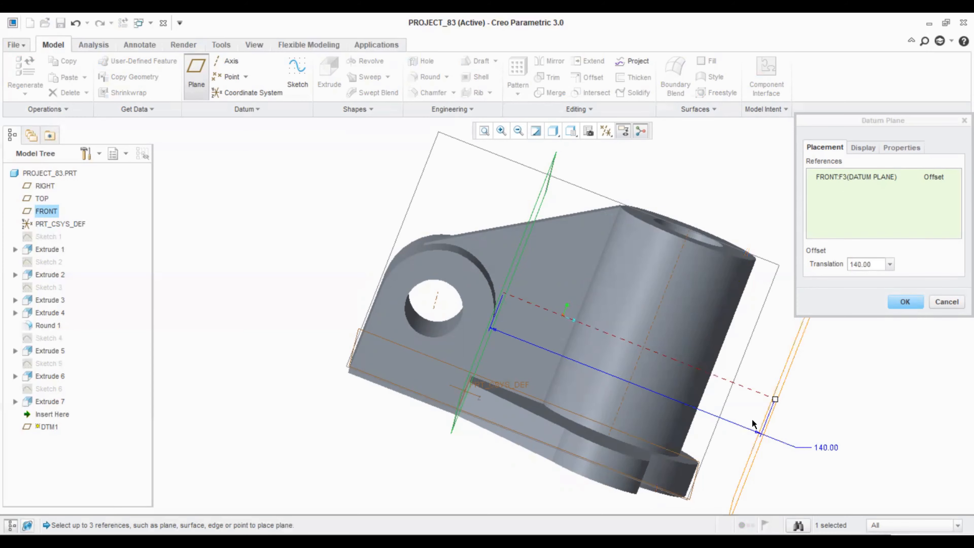
middle_click_drag(850, 406, 831, 393)
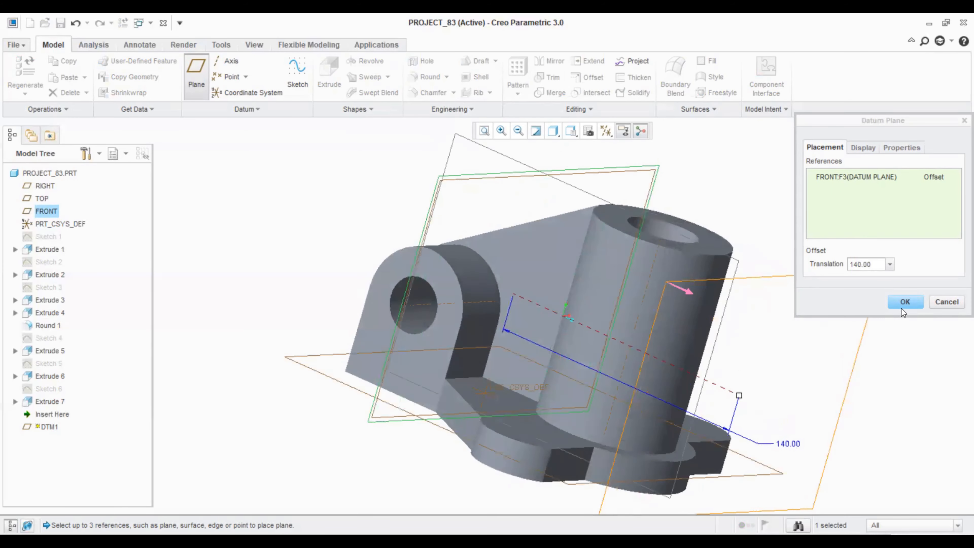
Start a sketch on the offset datum plane and add the cylinder's top face and both side silhouettes as references
middle_click(778, 278)
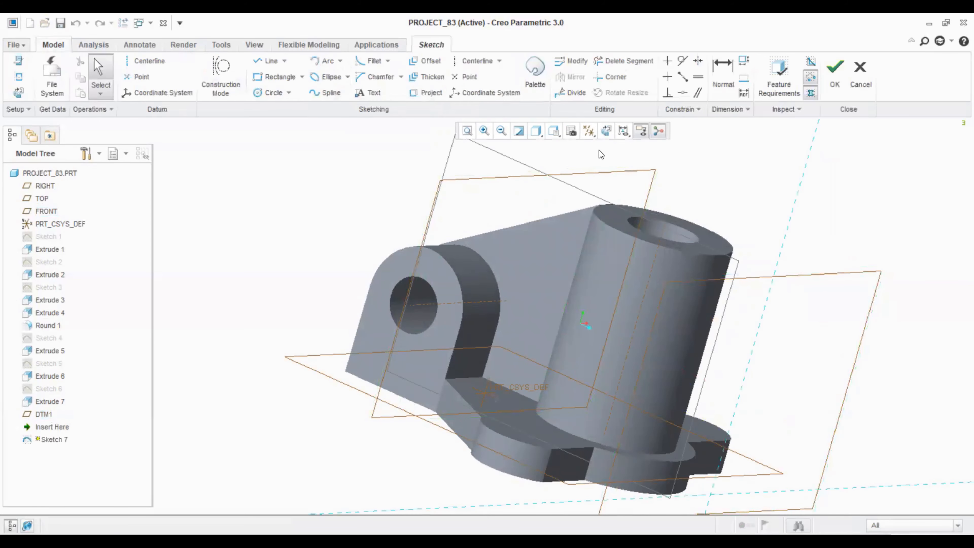
left_click(607, 132)
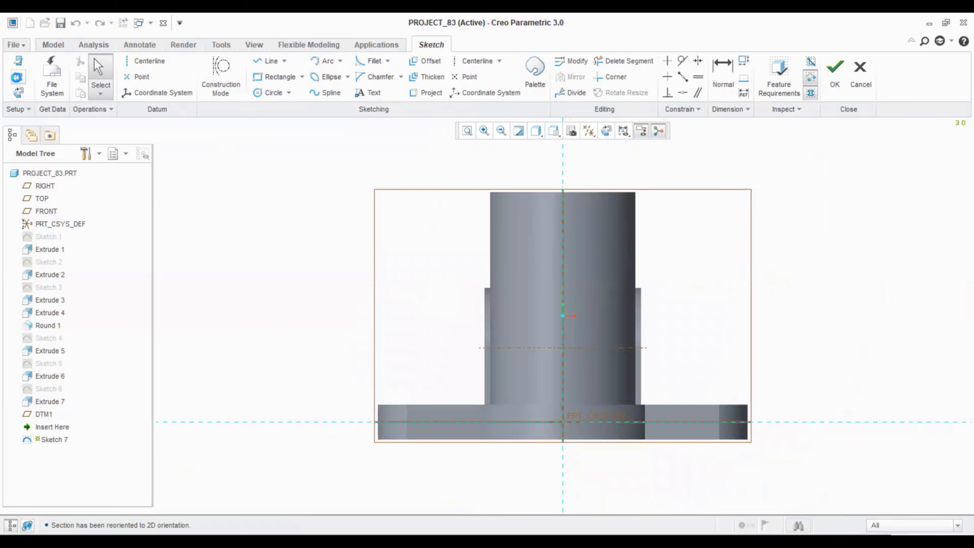
left_click(16, 77)
left_click(531, 198)
left_click(490, 235)
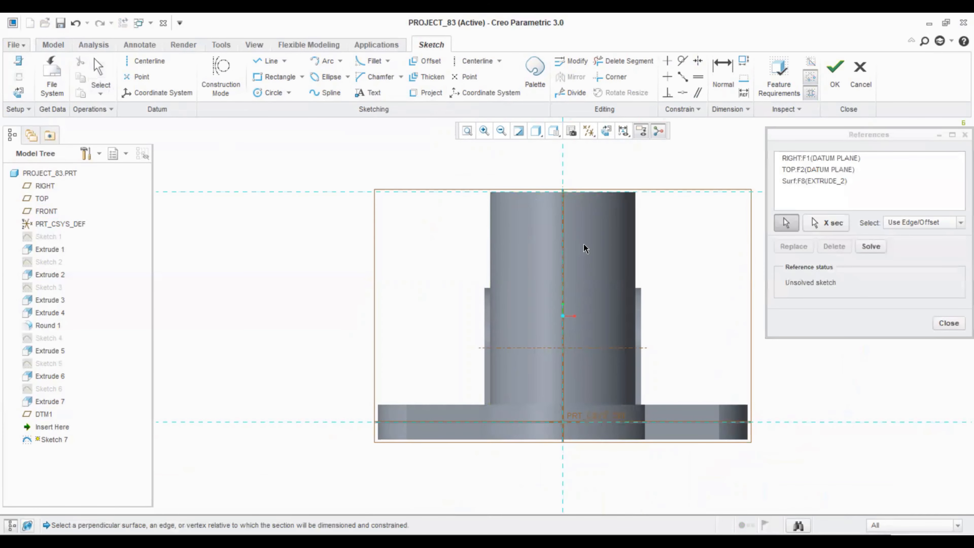
left_click(635, 238)
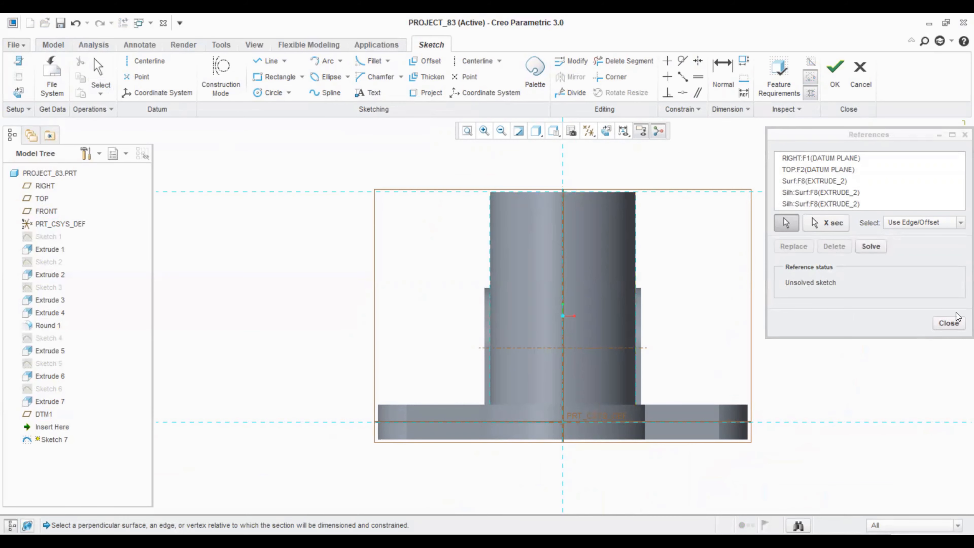
left_click(948, 323)
Sketch a circle about 31.5 in diameter on the vertical centre reference, in the upper half of the cylinder
left_click(264, 94)
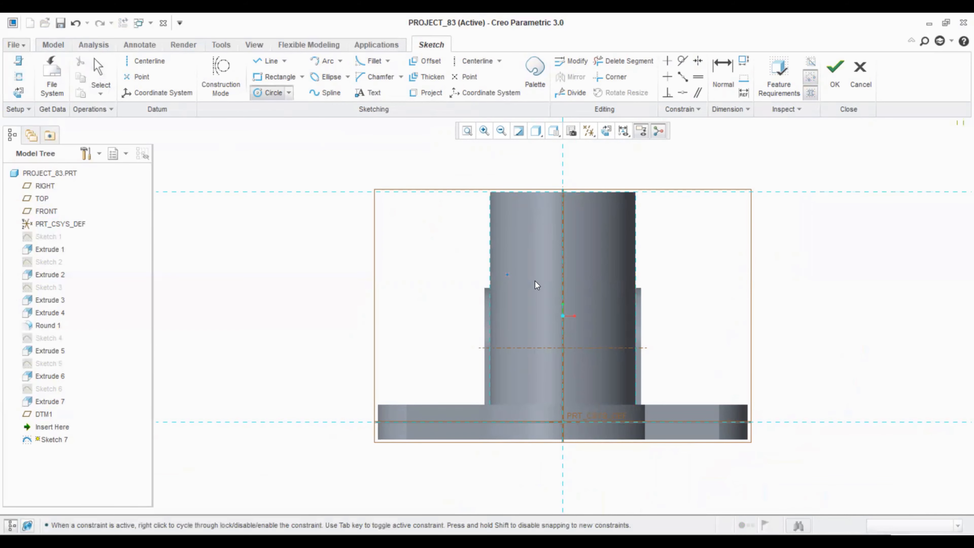
left_click(562, 257)
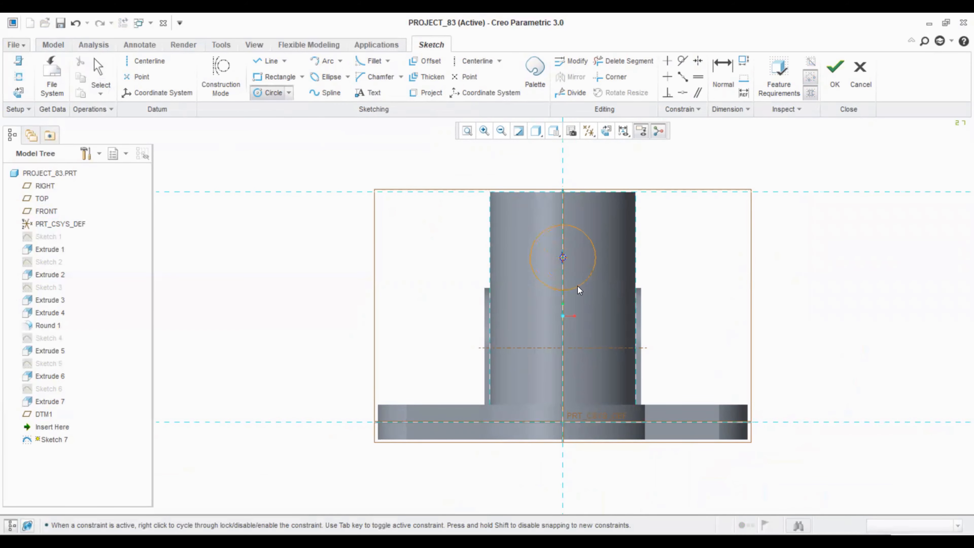
left_click(577, 286)
middle_click(693, 314)
Dimension the circle's centre from the plate's bottom edge at a height of 89
left_click(723, 76)
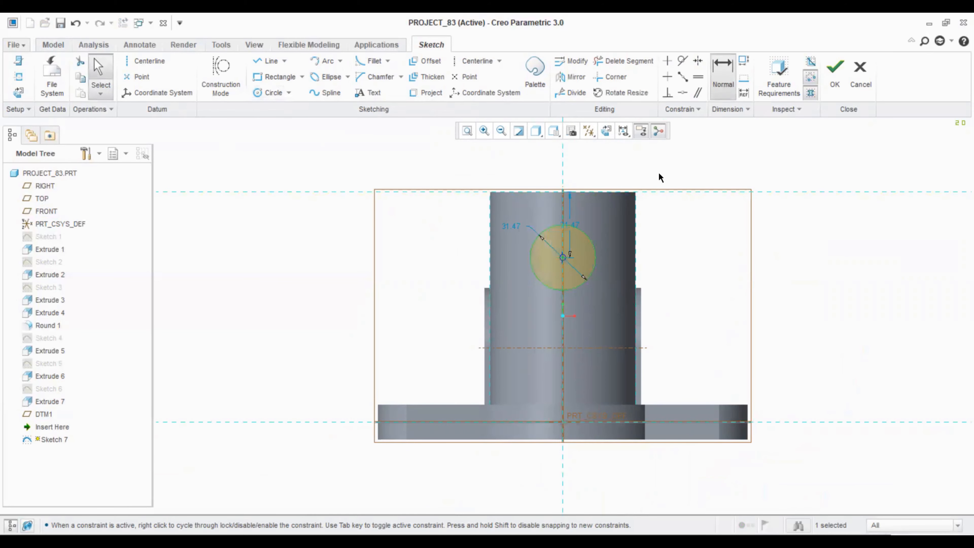
left_click(563, 257)
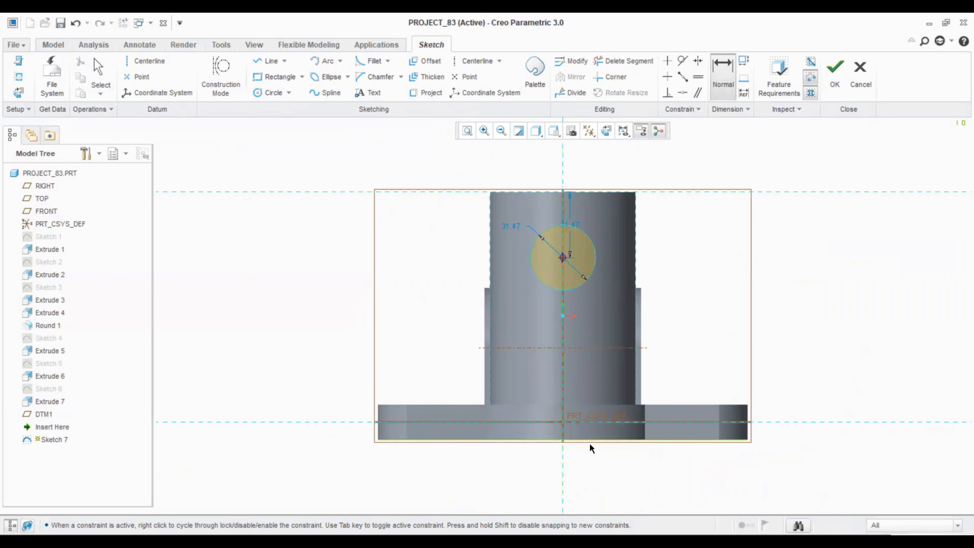
left_click(590, 441)
middle_click(665, 362)
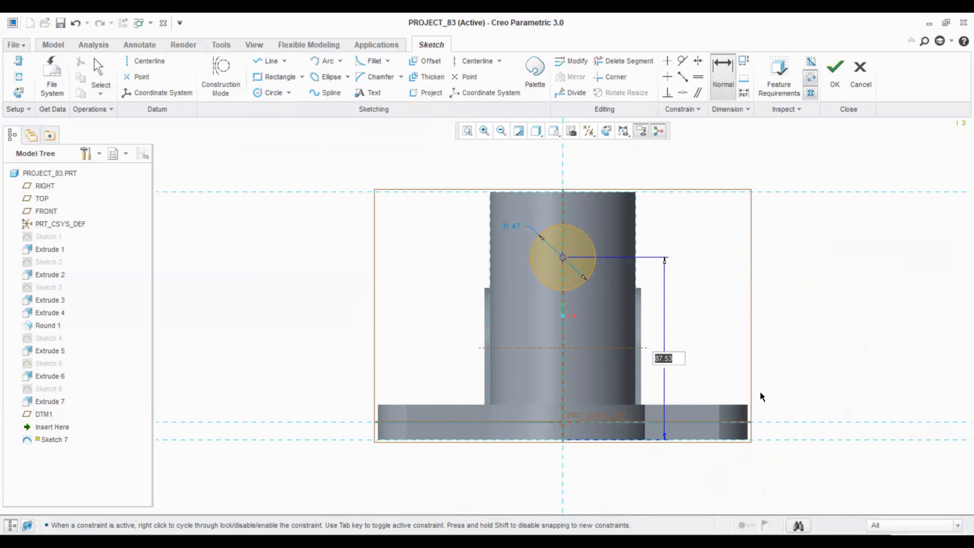
type("89")
key("Return")
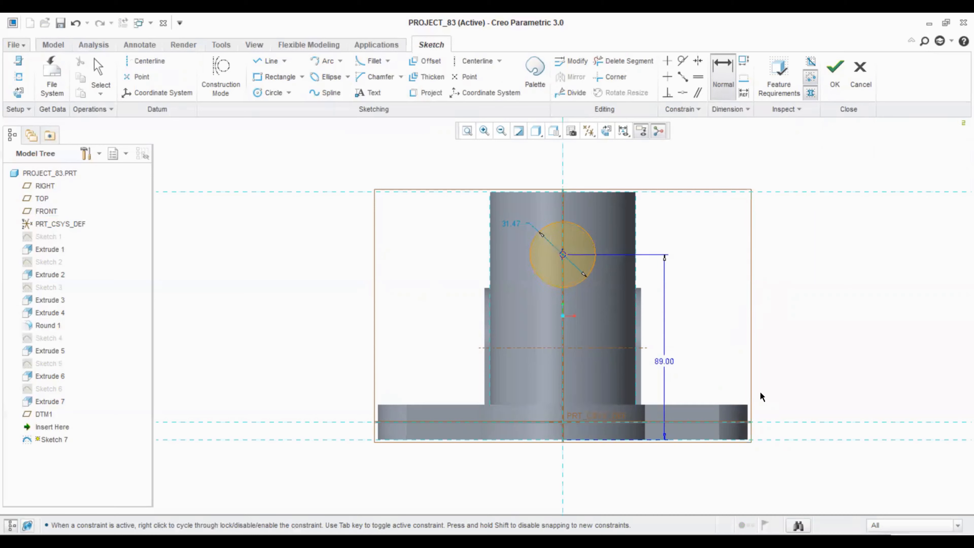
Set the circle's diameter to 48 and finish the sketch
double_click(510, 223)
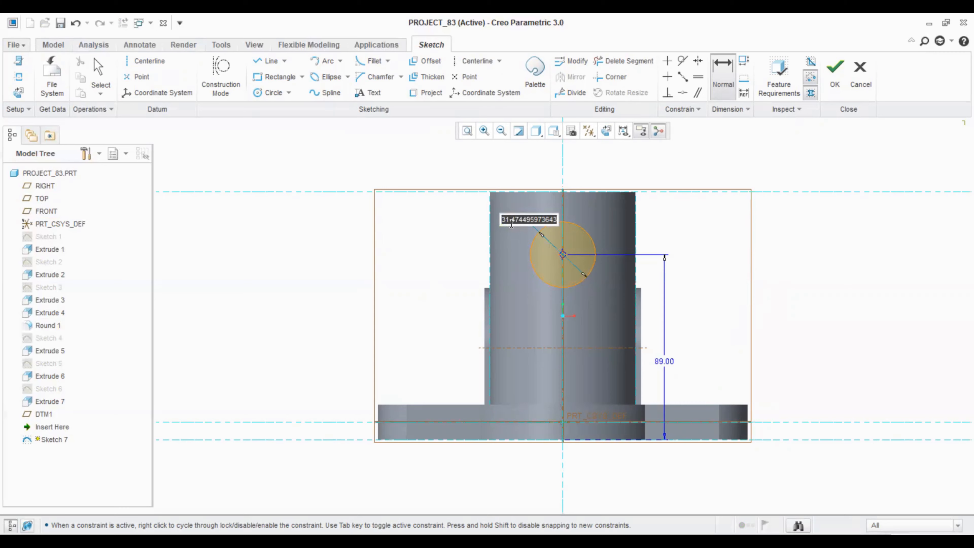
type("48")
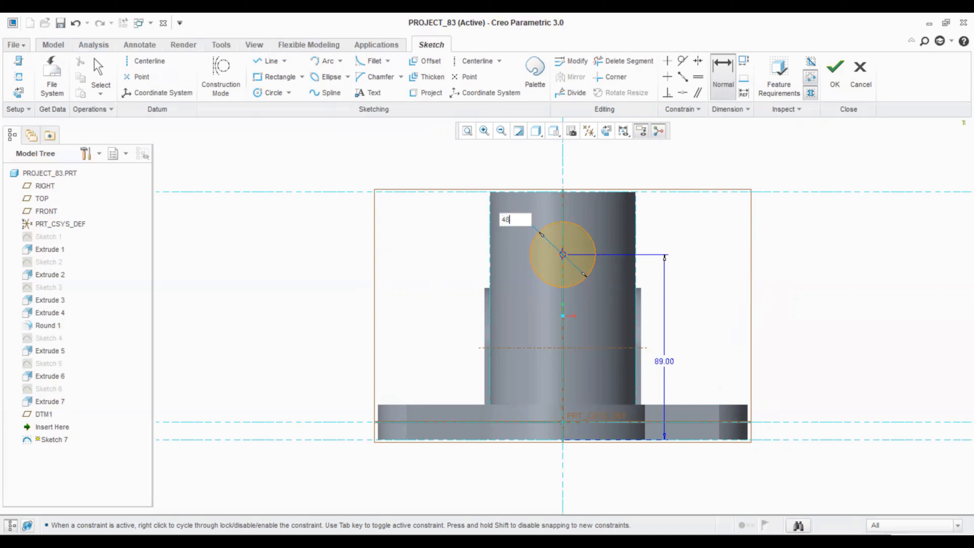
key("Return")
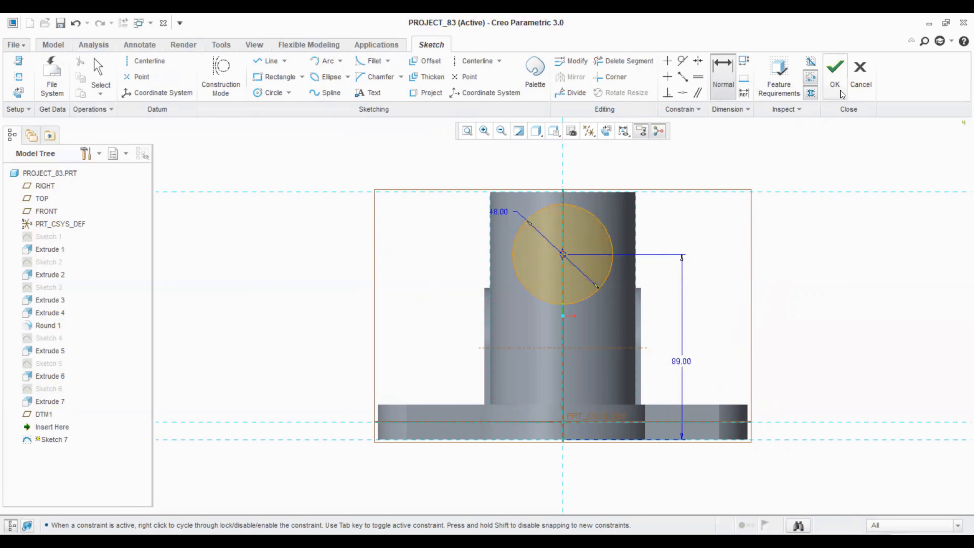
left_click(835, 73)
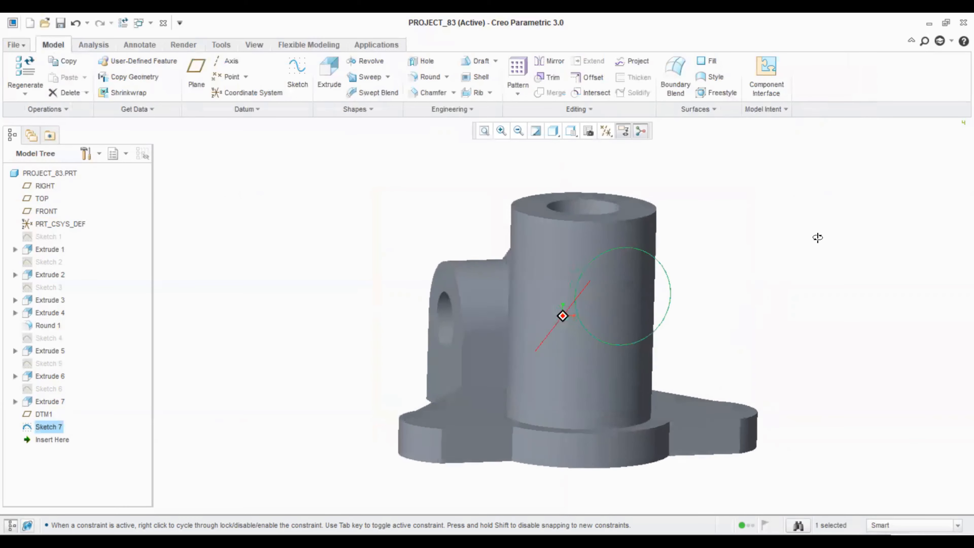
Extrude the 48-diameter circle as a boss towards the cylinder, with its depth set to reach the next surface
left_click(337, 70)
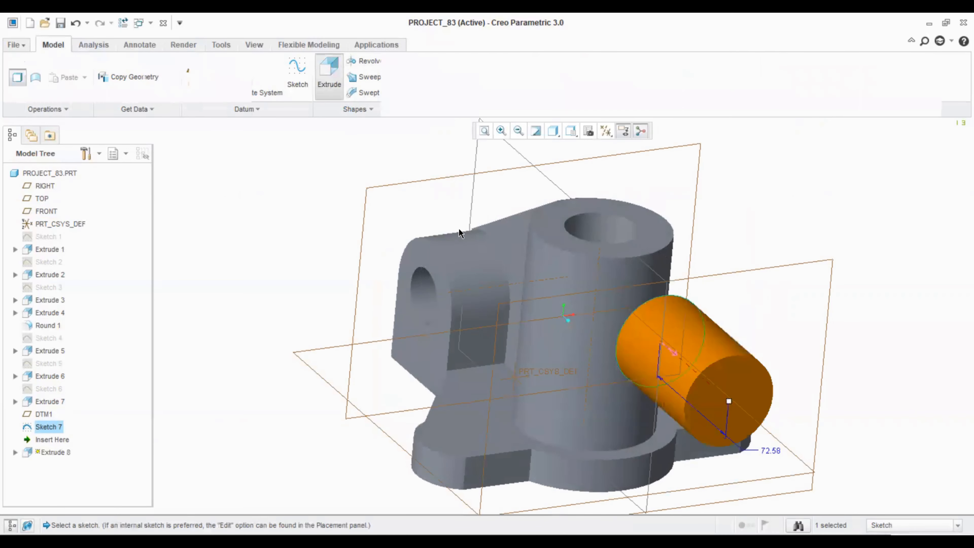
left_click(670, 354)
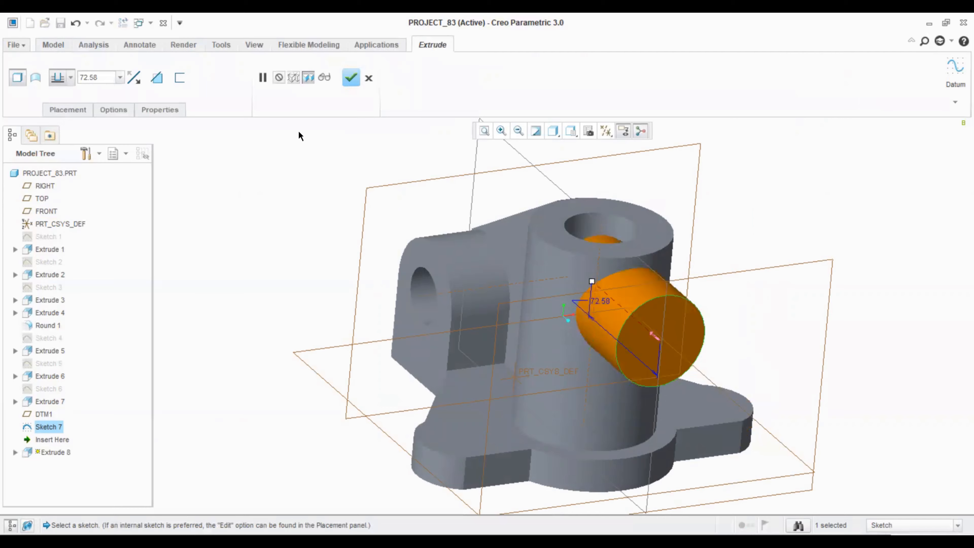
left_click(71, 78)
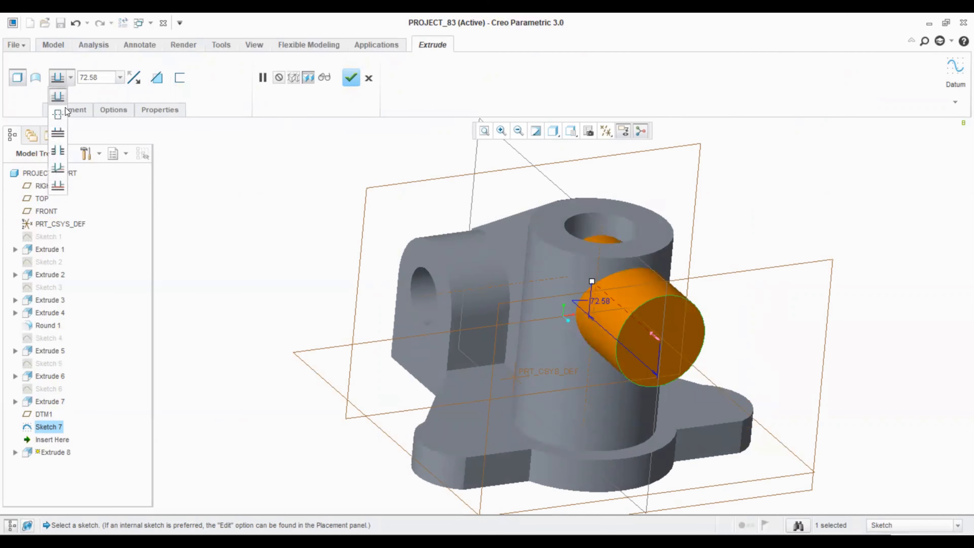
left_click(59, 135)
middle_click_drag(787, 283, 520, 173)
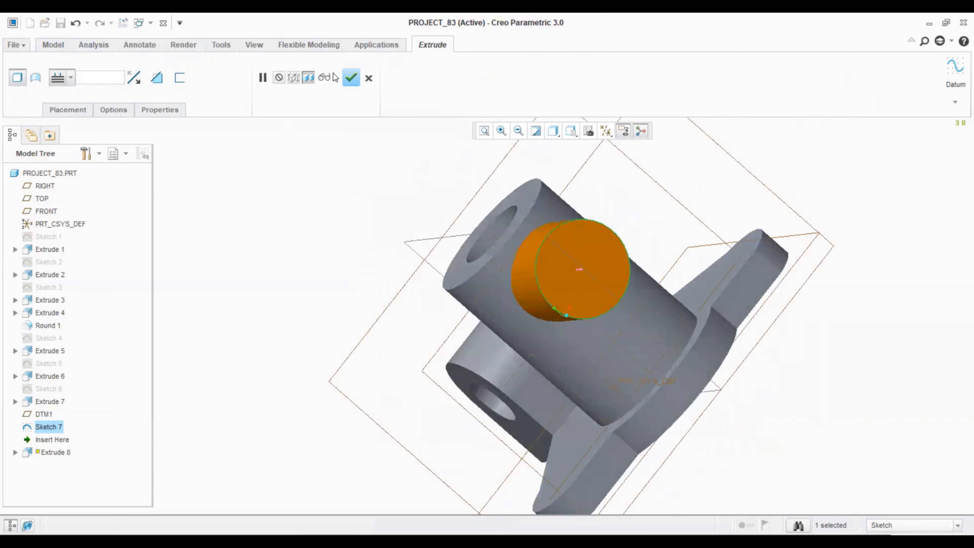
left_click(352, 77)
Start a sketch on the side boss's flat end face and add the boss's circular surface as a reference
key("ctrl+d")
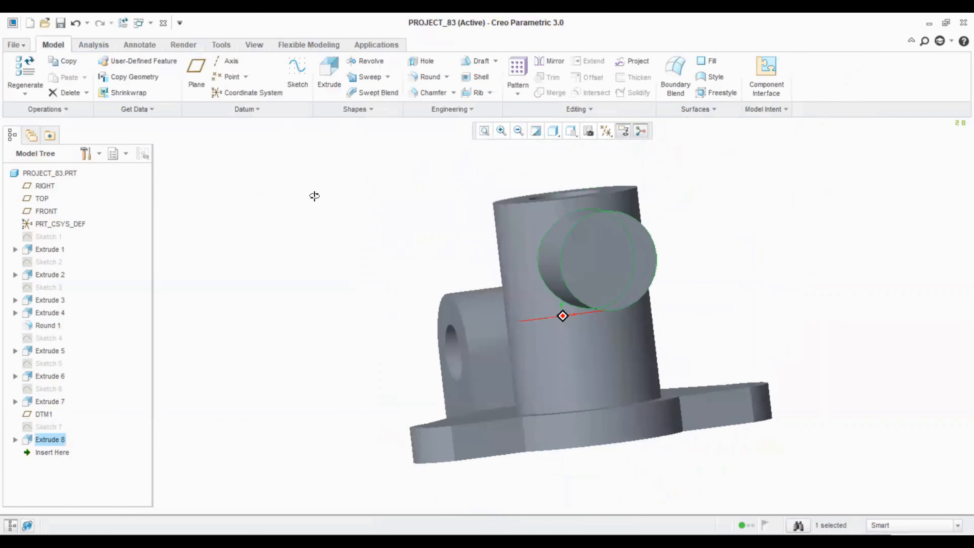
left_click(297, 73)
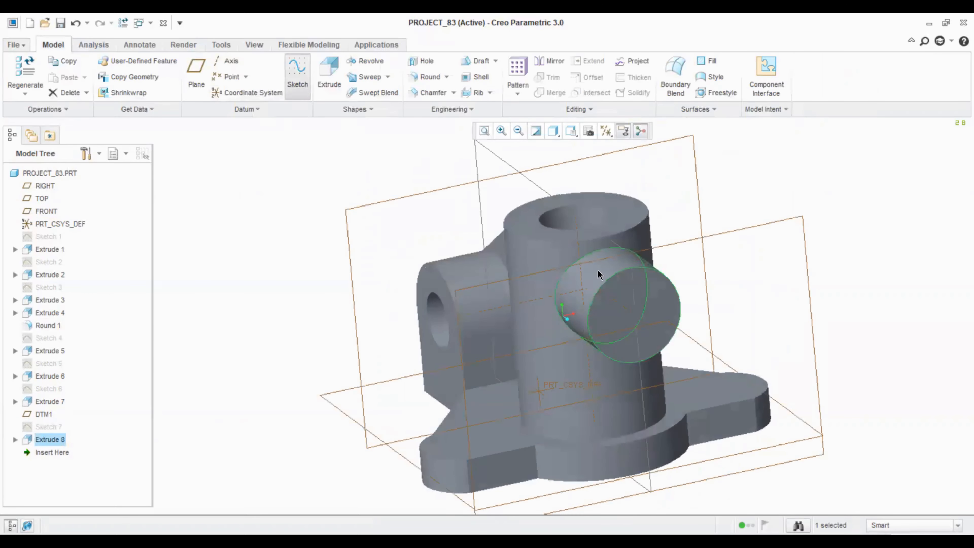
left_click(642, 285)
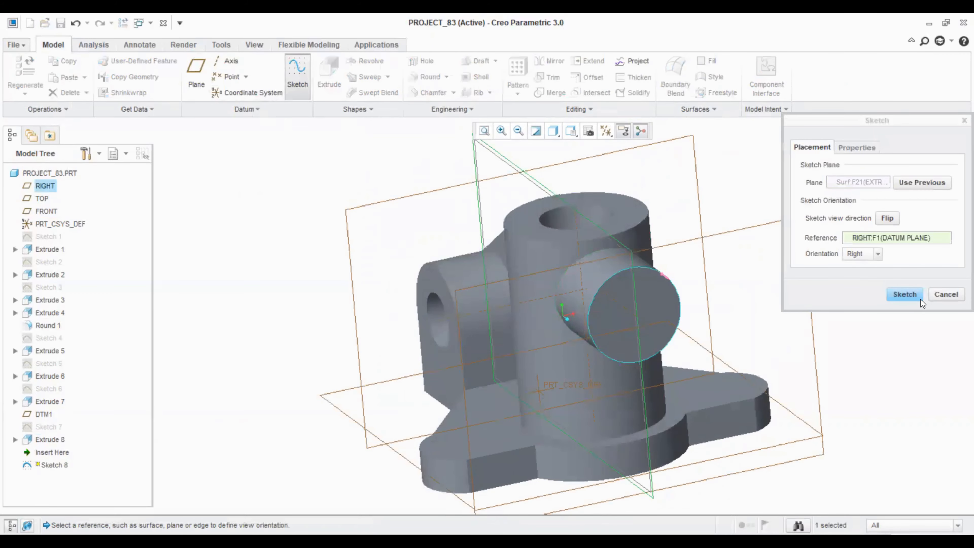
key("Return")
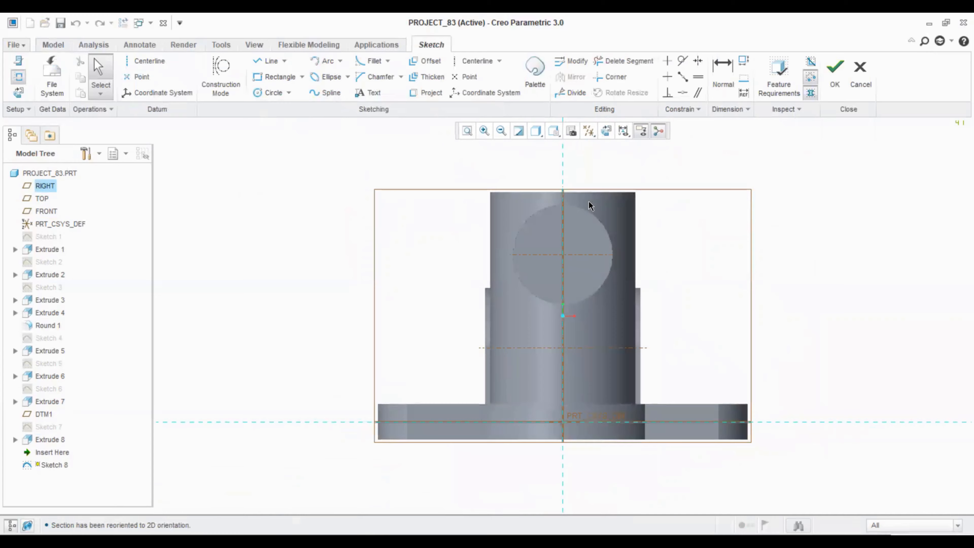
left_click(948, 324)
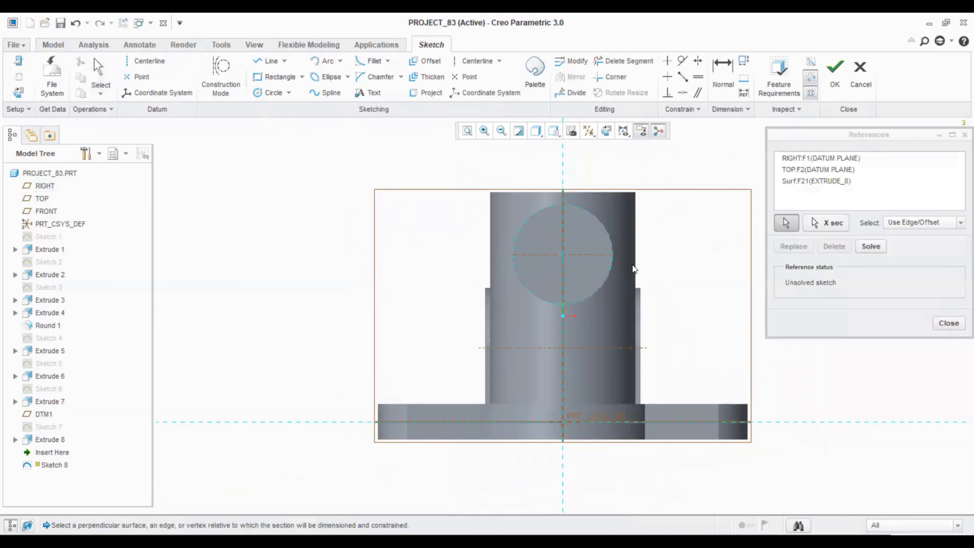
Sketch a circle concentric with the side boss, set its diameter to 12.5*2, and finish the sketch
left_click(271, 93)
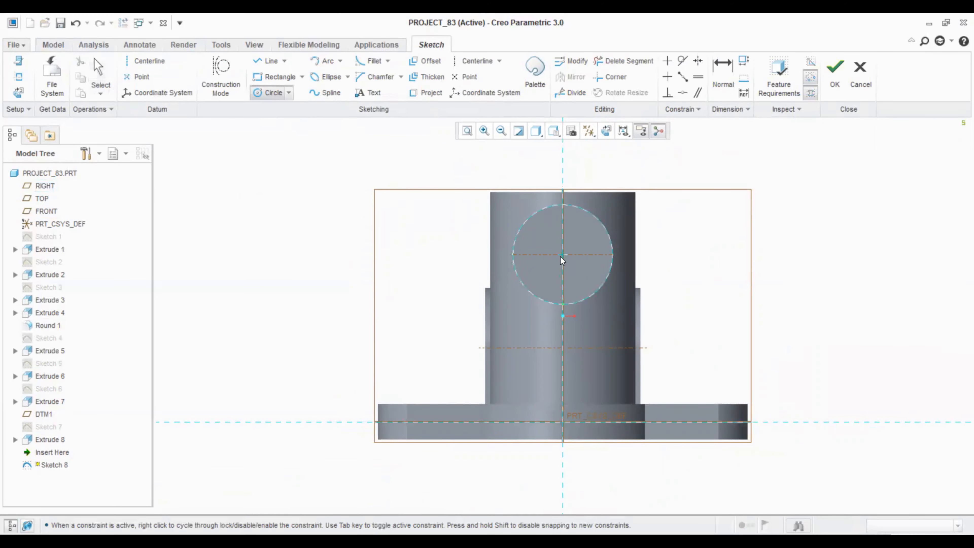
left_click(561, 255)
left_click(581, 279)
middle_click(693, 315)
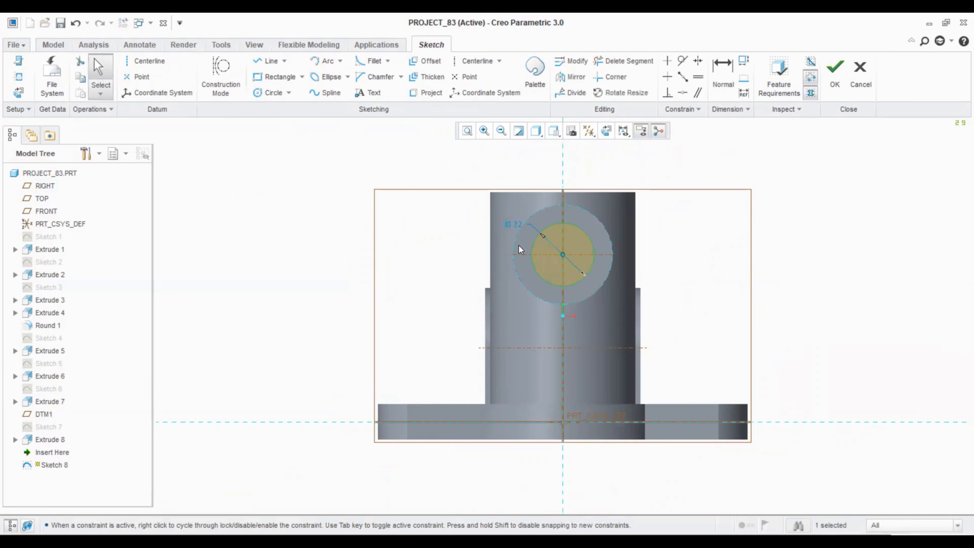
double_click(511, 226)
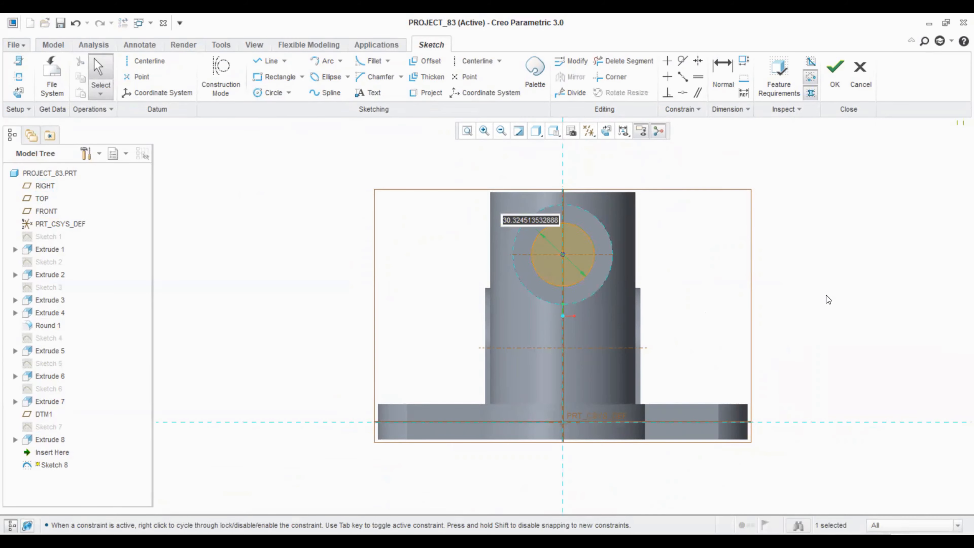
type("12.5*2")
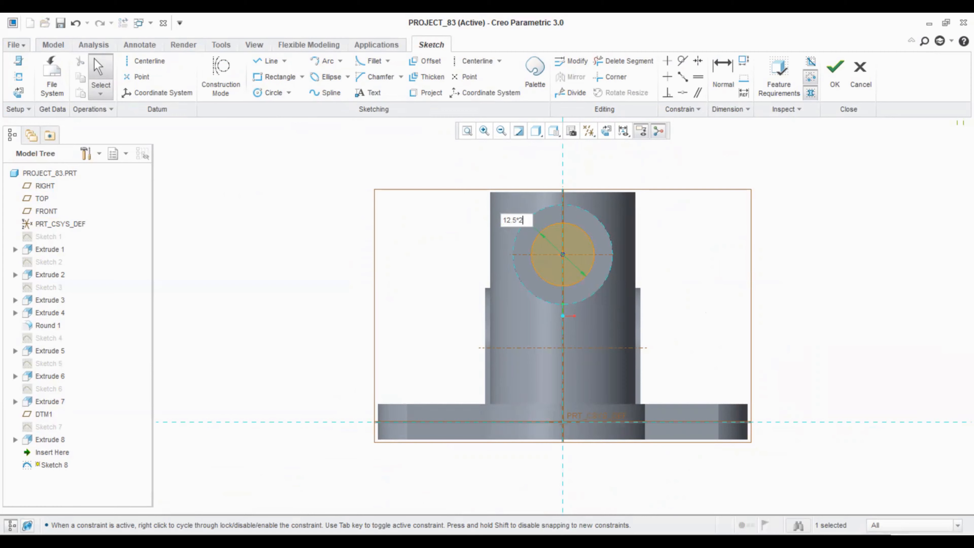
key("Return")
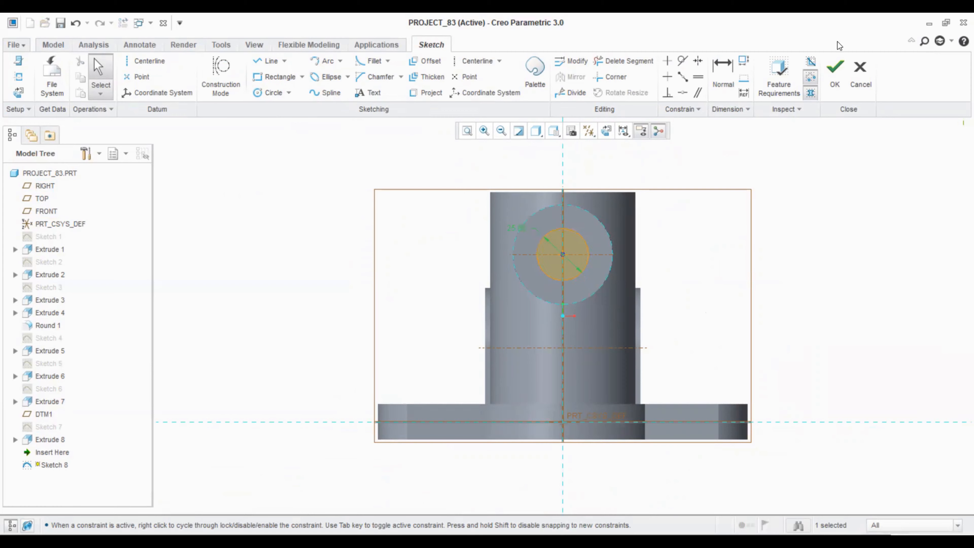
left_click(835, 69)
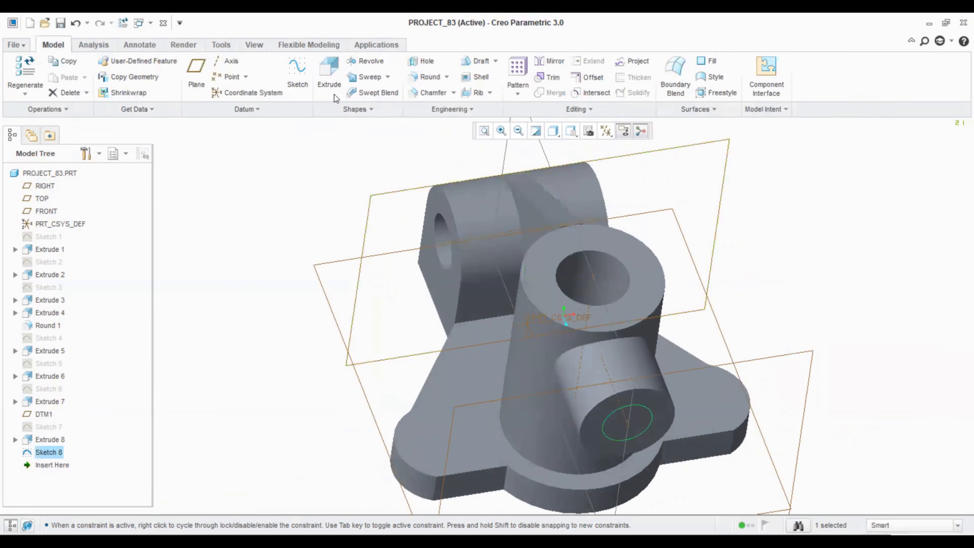
Extrude the 12.5*2 circle as a cut through the side boss into the cylinder's bore
left_click(328, 72)
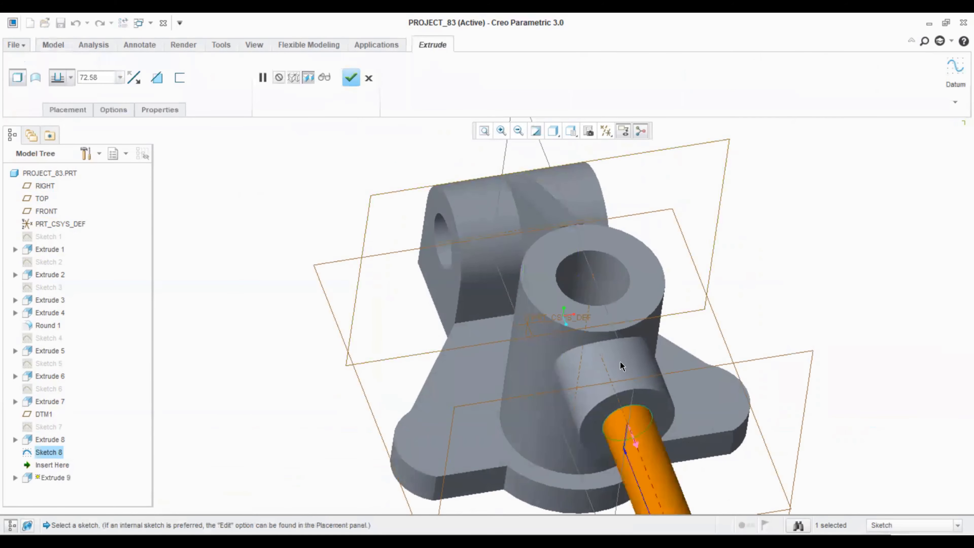
left_click(633, 443)
middle_click_drag(753, 327, 835, 272)
left_click(368, 77)
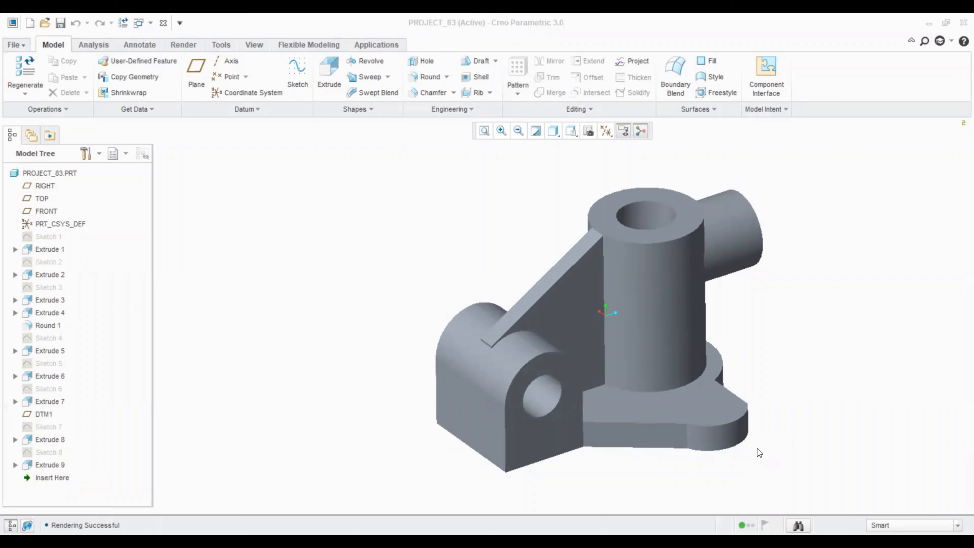
Start a sketch on the base plate's upper face and add the arcs of the two rounded lobes as references
middle_click_drag(463, 265, 468, 301)
left_click(291, 71)
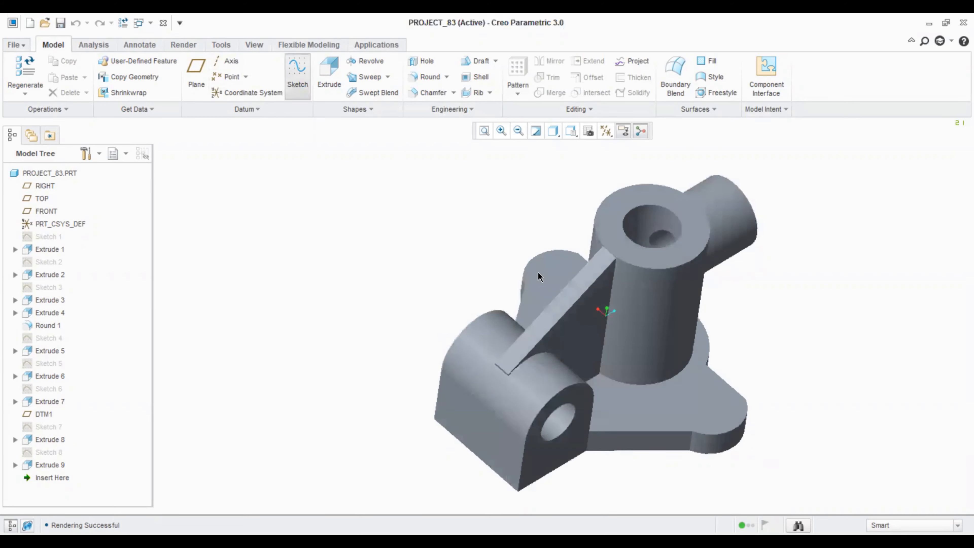
left_click(910, 292)
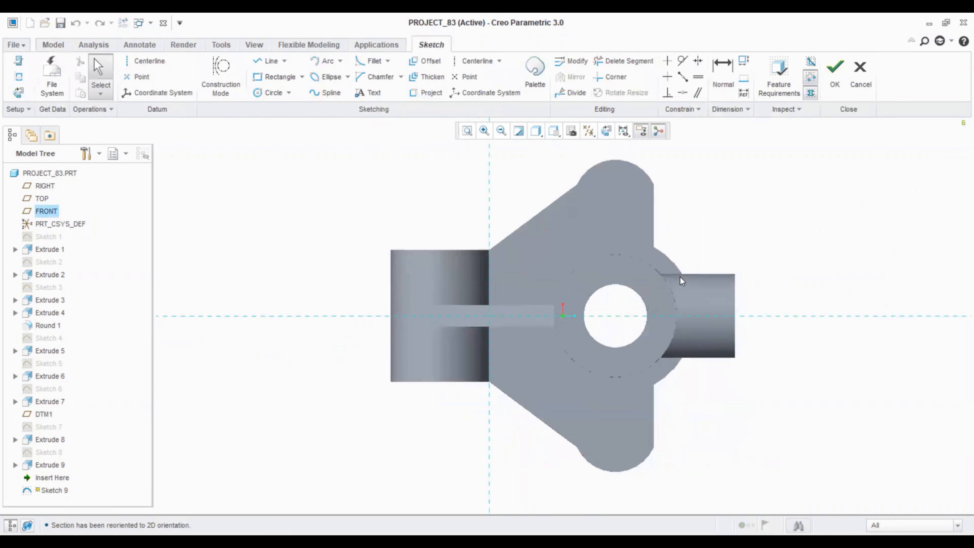
left_click(15, 81)
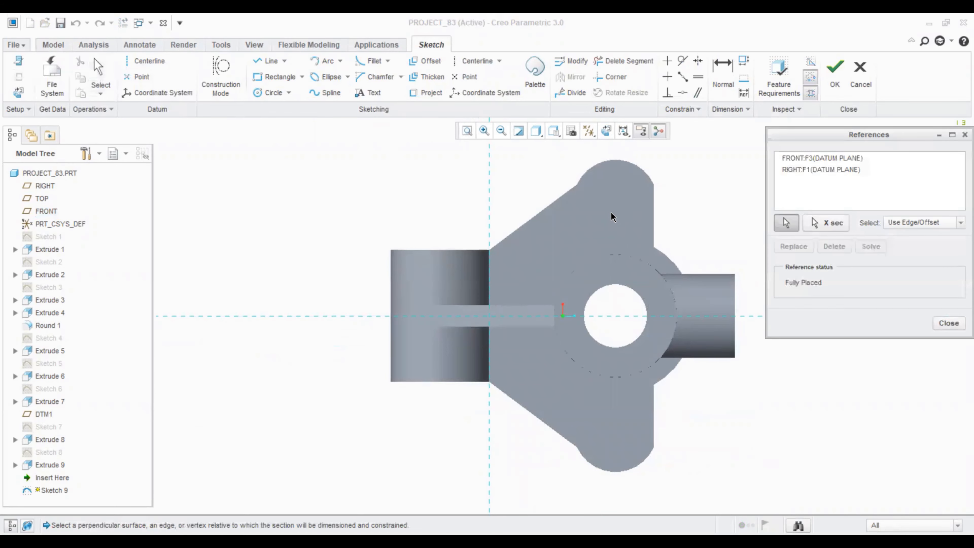
left_click(595, 169)
left_click(626, 469)
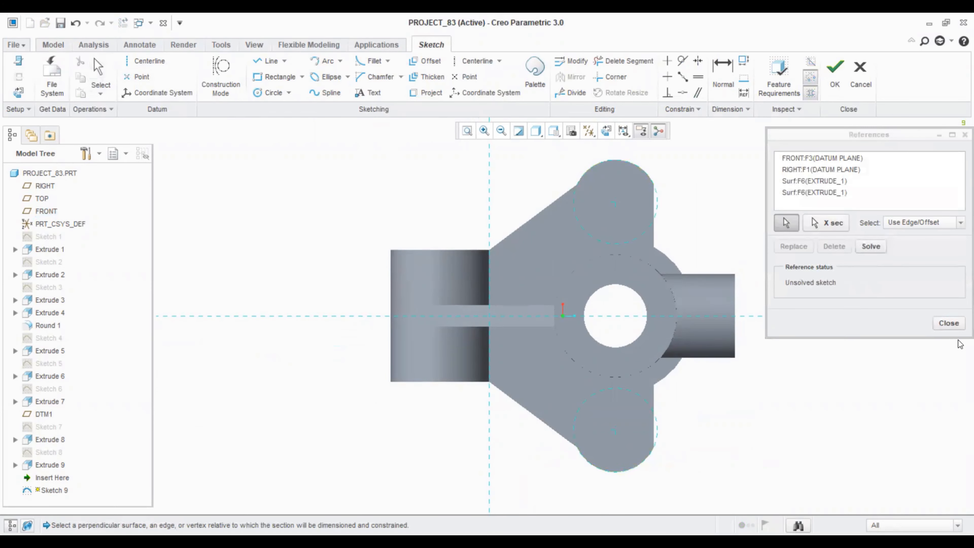
left_click(949, 324)
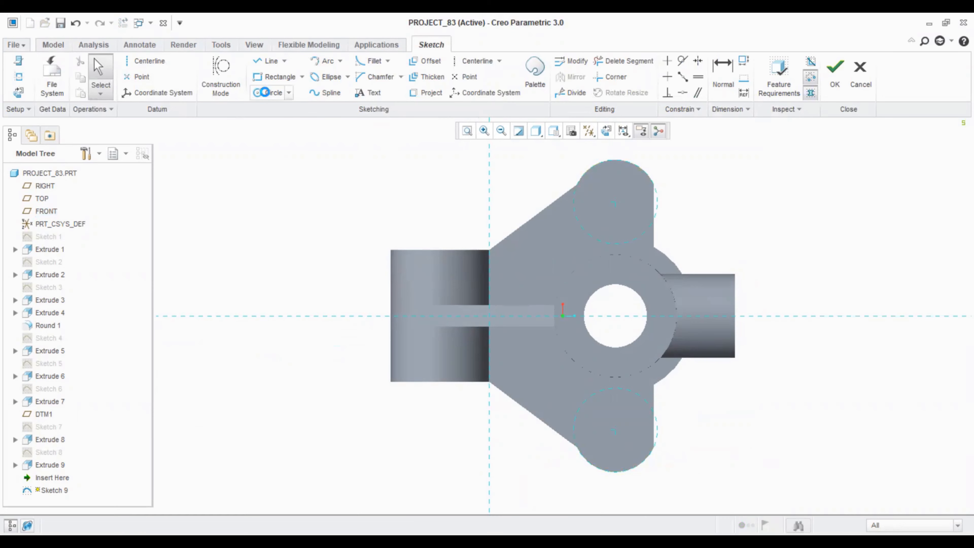
Sketch two equal circles concentric with the plate's rounded lobes, set their diameter to 18*2, and finish the sketch
left_click(271, 93)
left_click(615, 201)
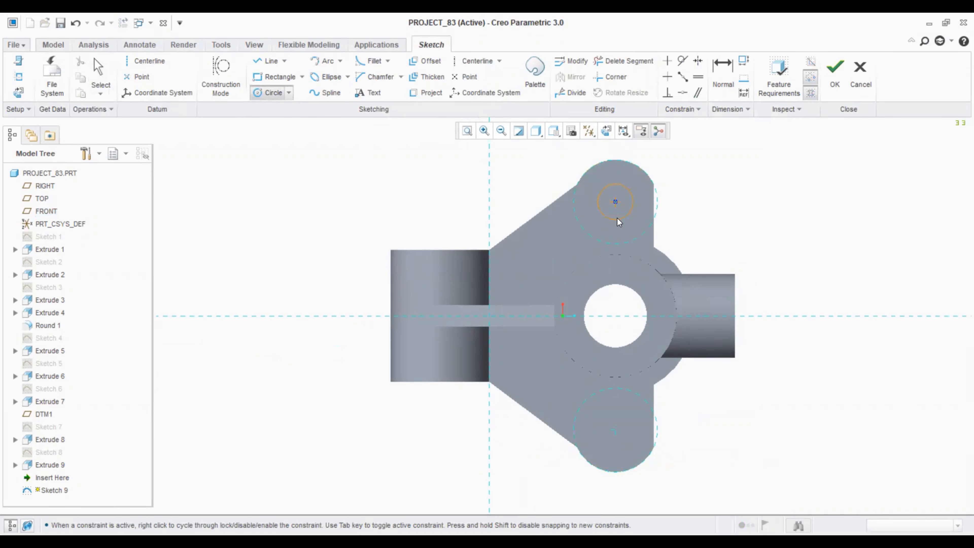
left_click(617, 219)
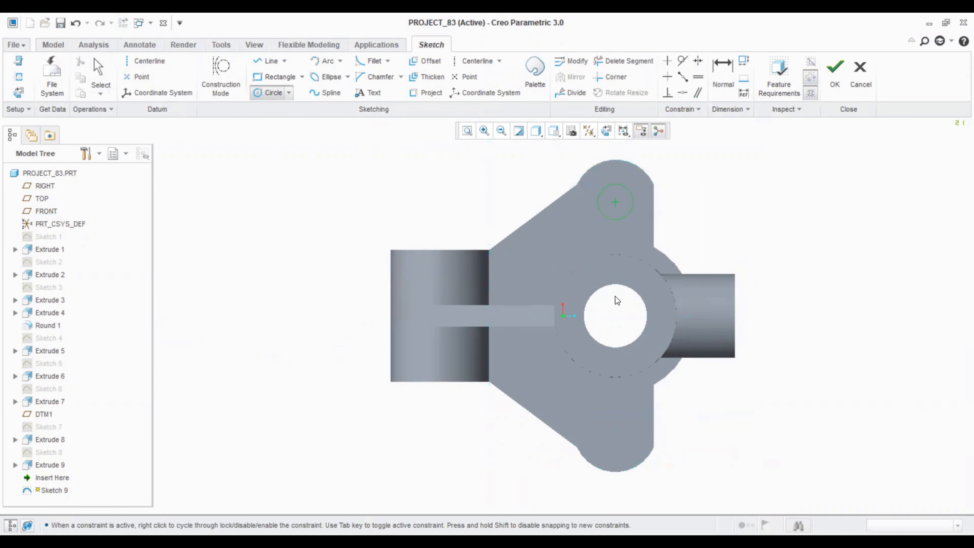
left_click(620, 446)
middle_click(735, 427)
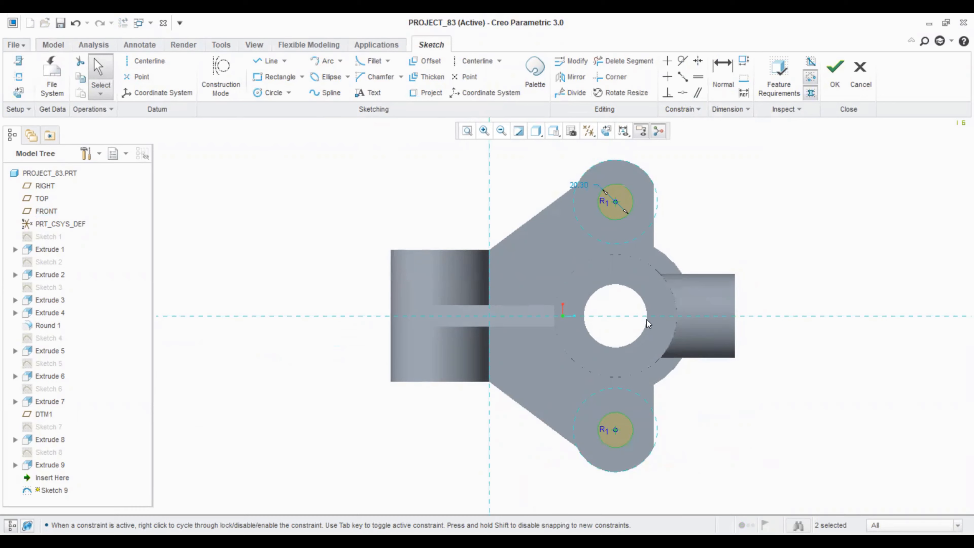
double_click(577, 185)
type("18*2")
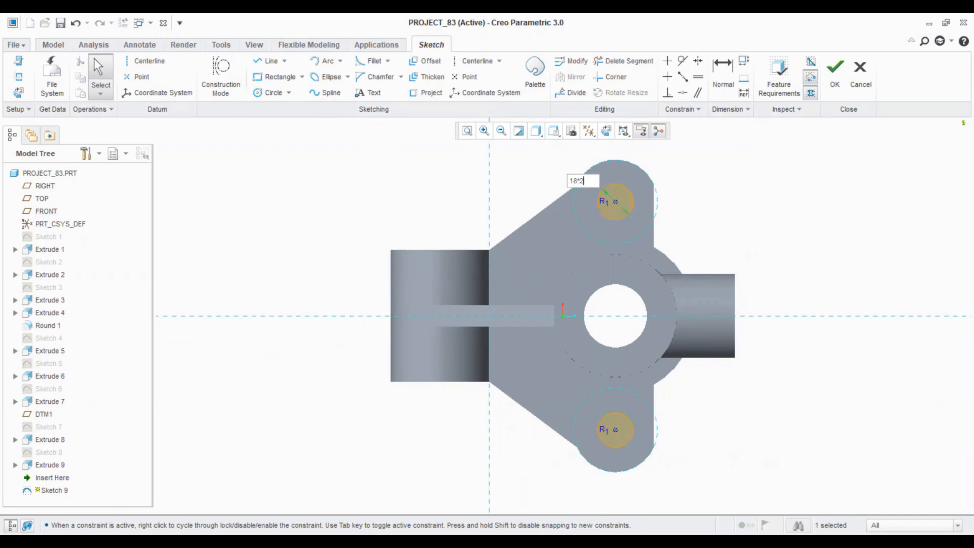
key("Return")
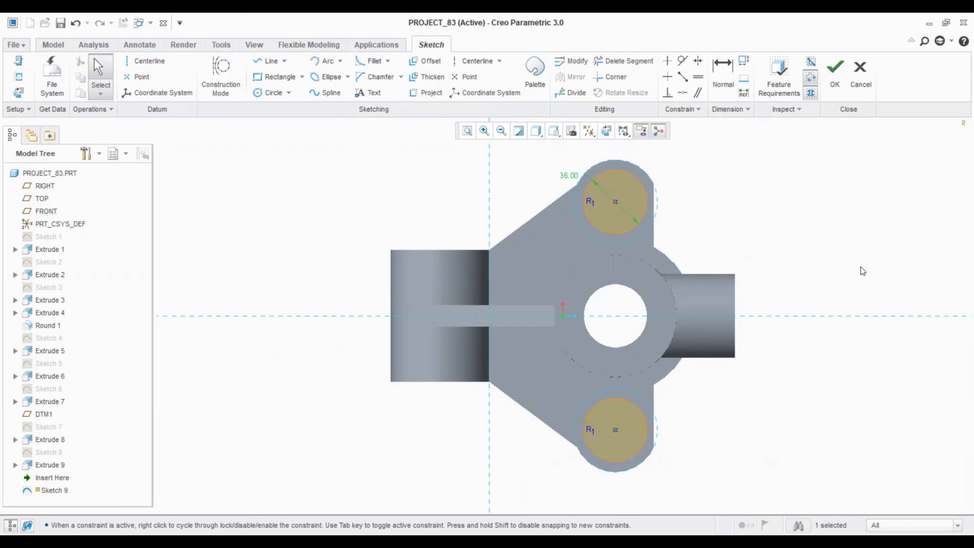
left_click(840, 96)
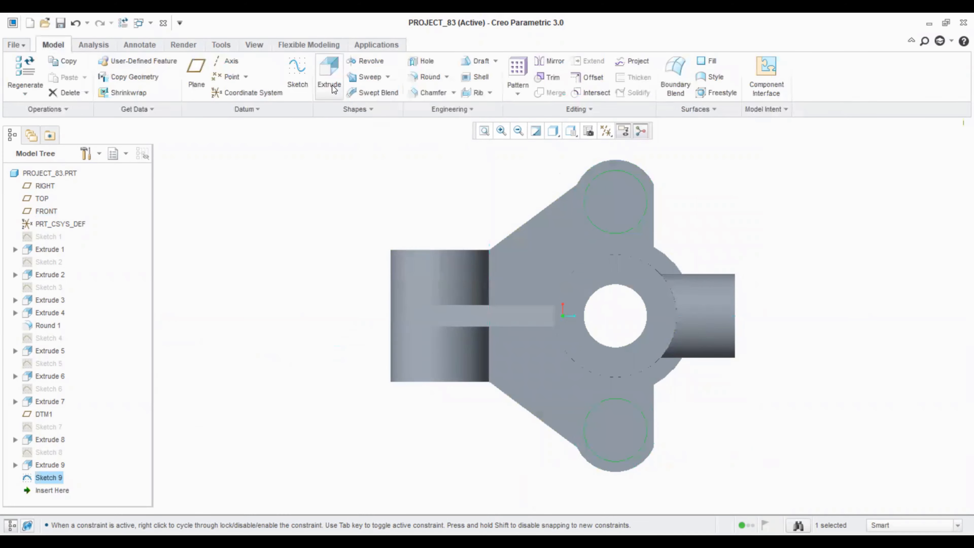
Extrude the two lobe circles upward as raised pads with a depth of 2
left_click(329, 77)
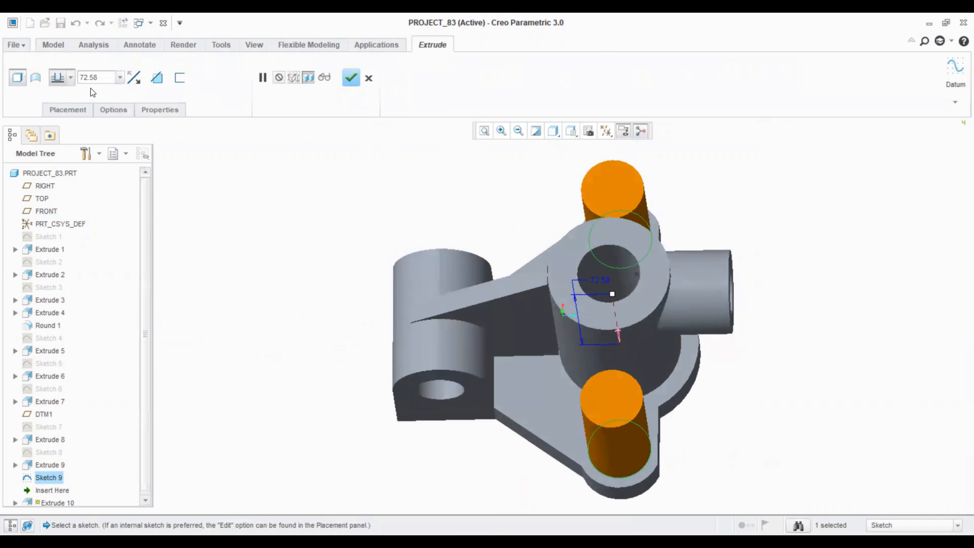
double_click(98, 79)
type("2")
key("Return")
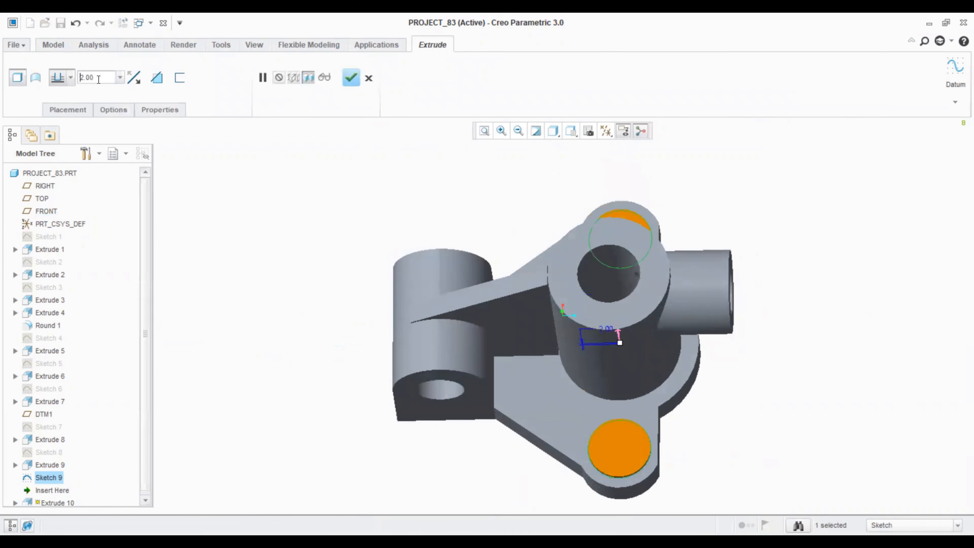
middle_click_drag(770, 277, 764, 291)
left_click(350, 78)
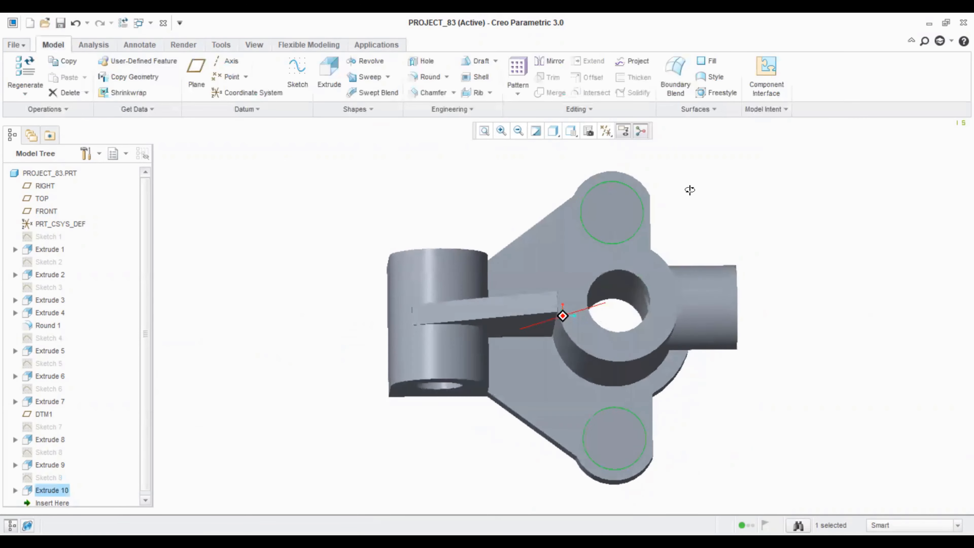
Start a sketch on the raised pads' upper face and add both pads' circular surfaces as references
left_click(302, 85)
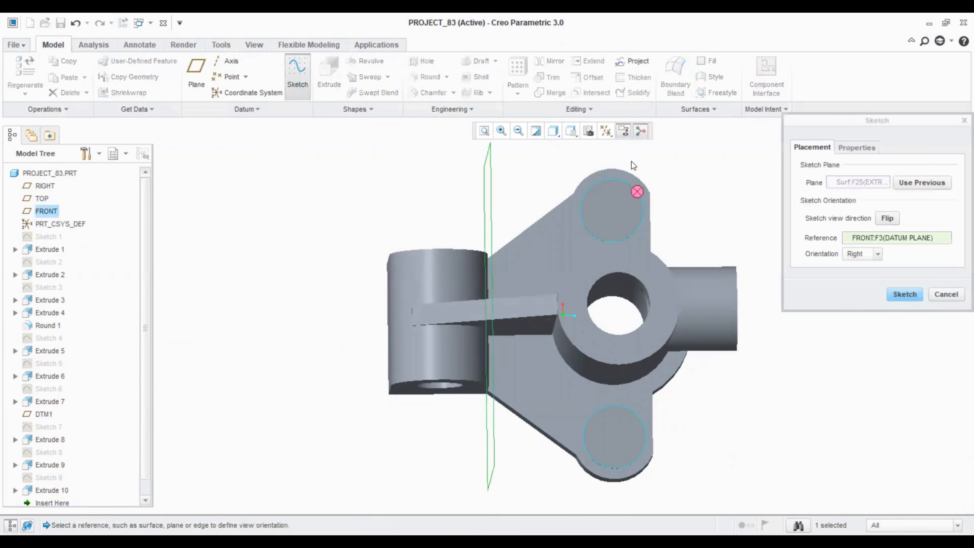
key("Return")
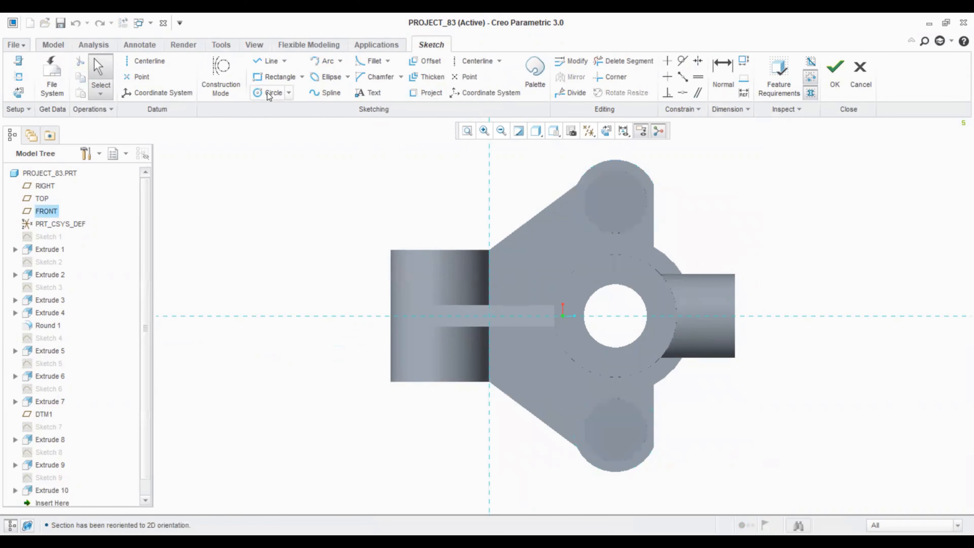
left_click(18, 77)
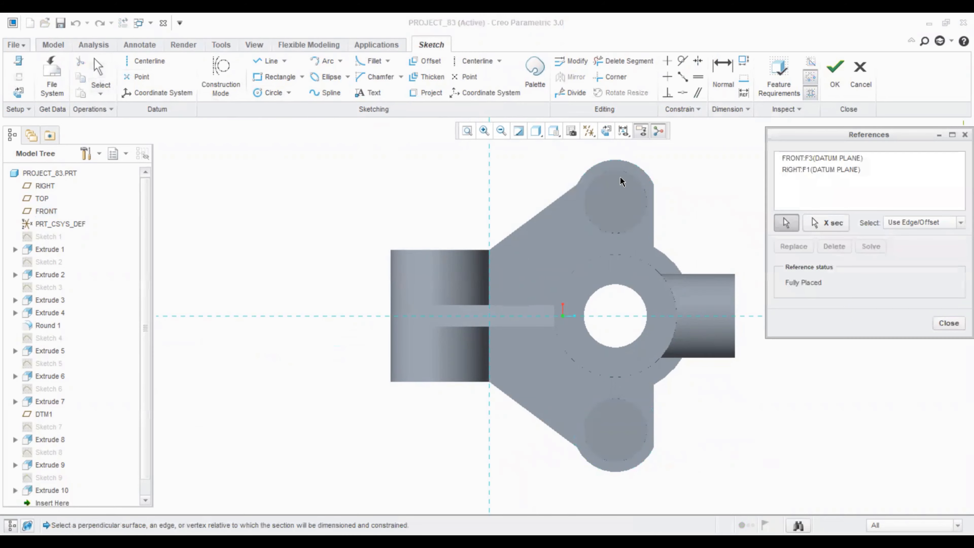
left_click(622, 177)
left_click(646, 445)
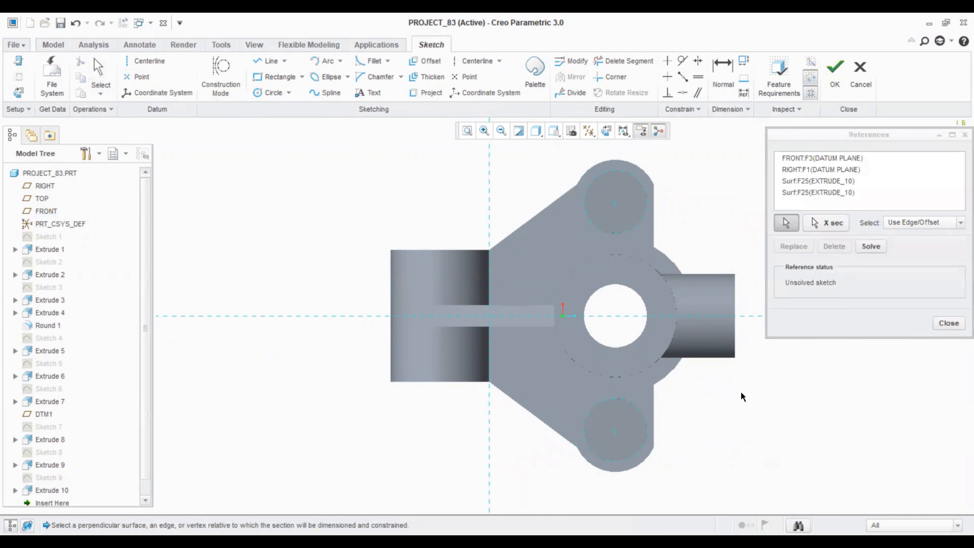
left_click(948, 323)
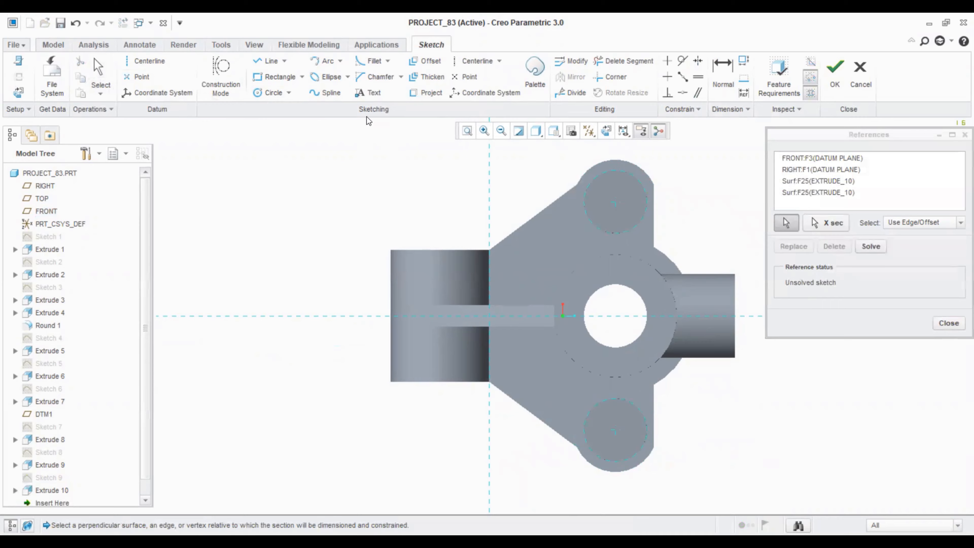
Sketch two equal circles concentric with the raised pads, set their diameter to 16, and finish the sketch
left_click(264, 92)
left_click(614, 201)
left_click(617, 214)
left_click(615, 430)
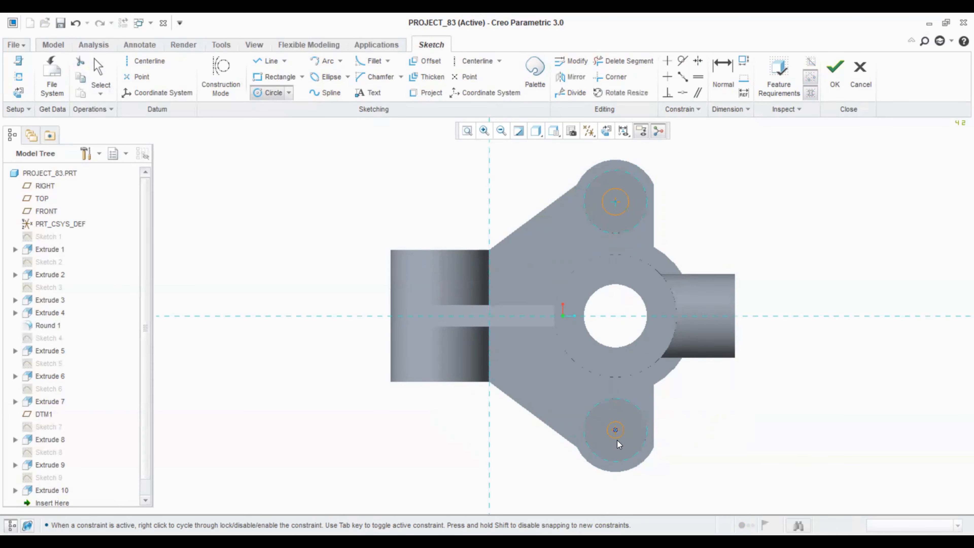
left_click(620, 445)
middle_click(705, 427)
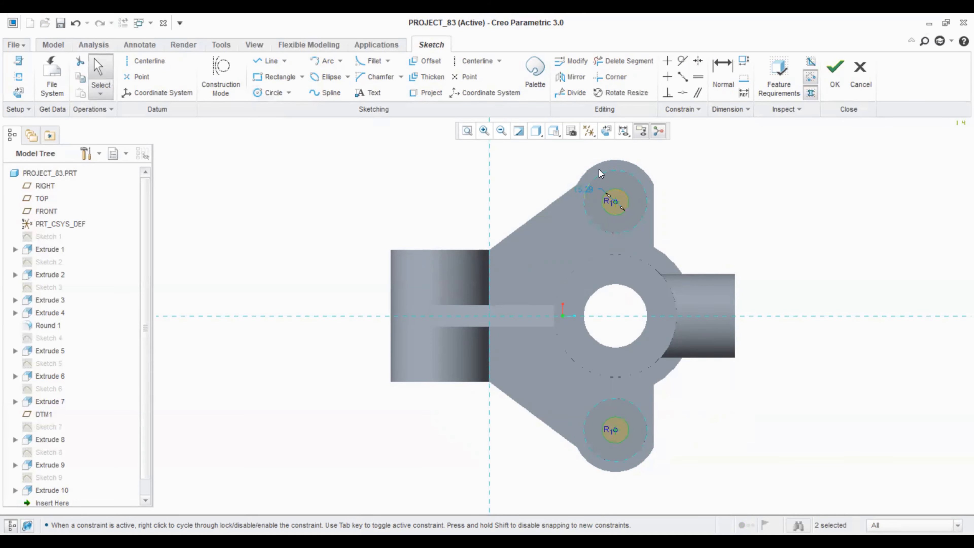
double_click(577, 188)
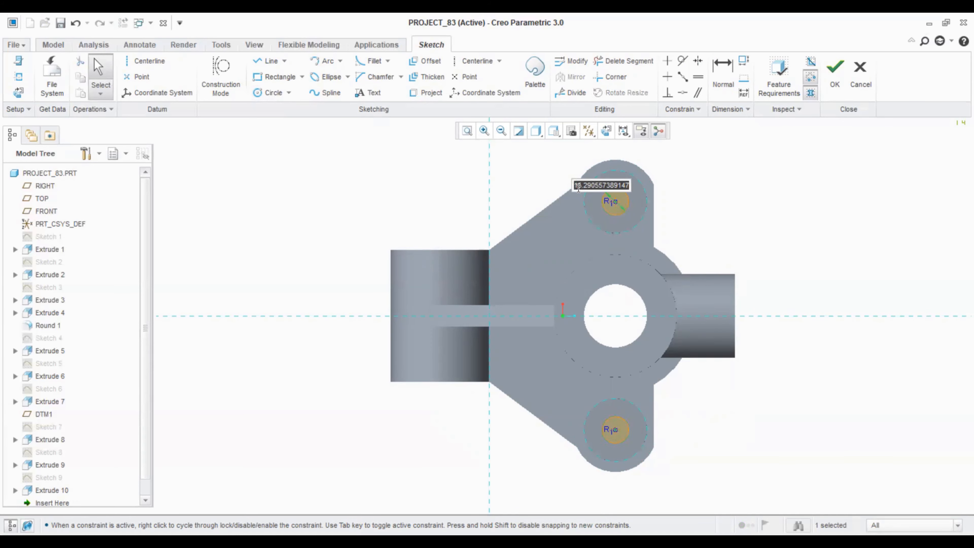
type("16")
key("Return")
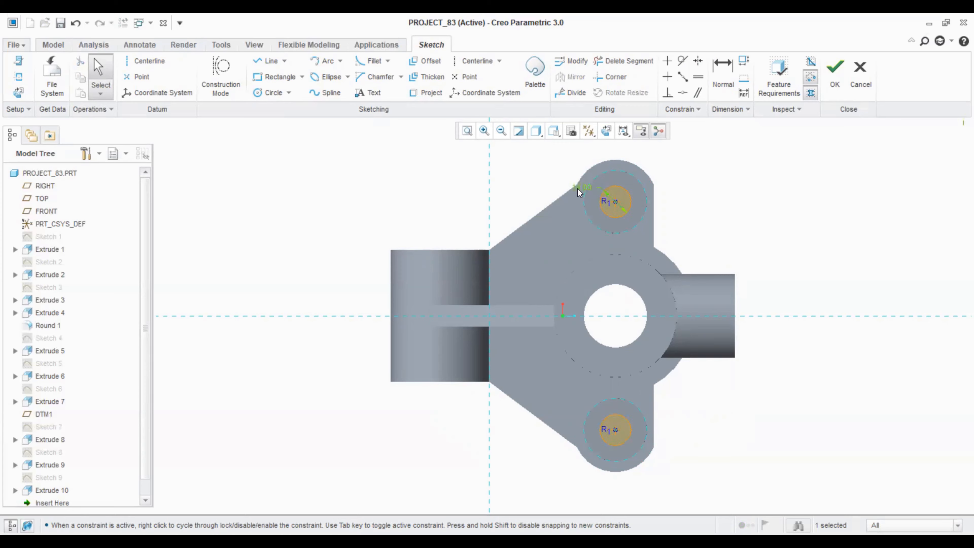
left_click(834, 73)
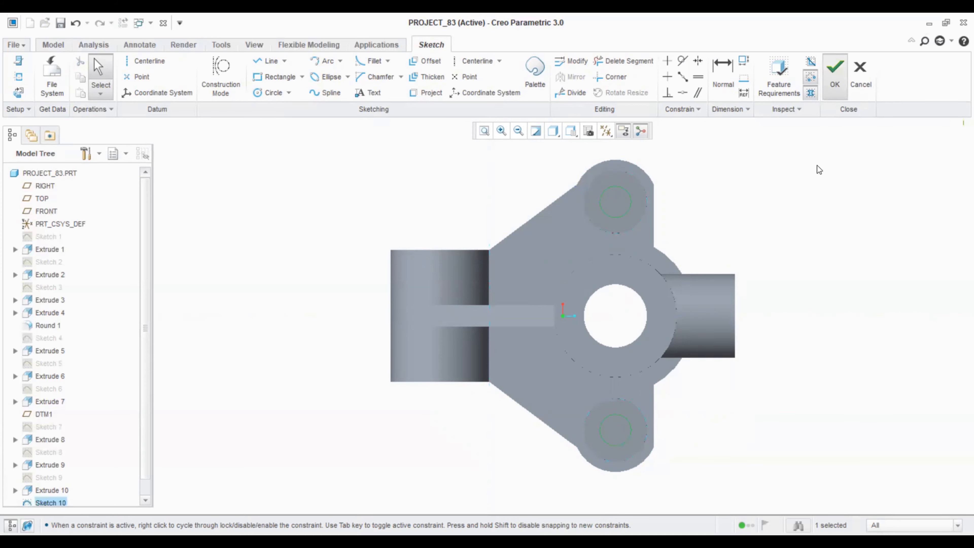
Extrude the two pad circles downward as a cut through the pads and the base plate, with a depth of 72.58
left_click(328, 85)
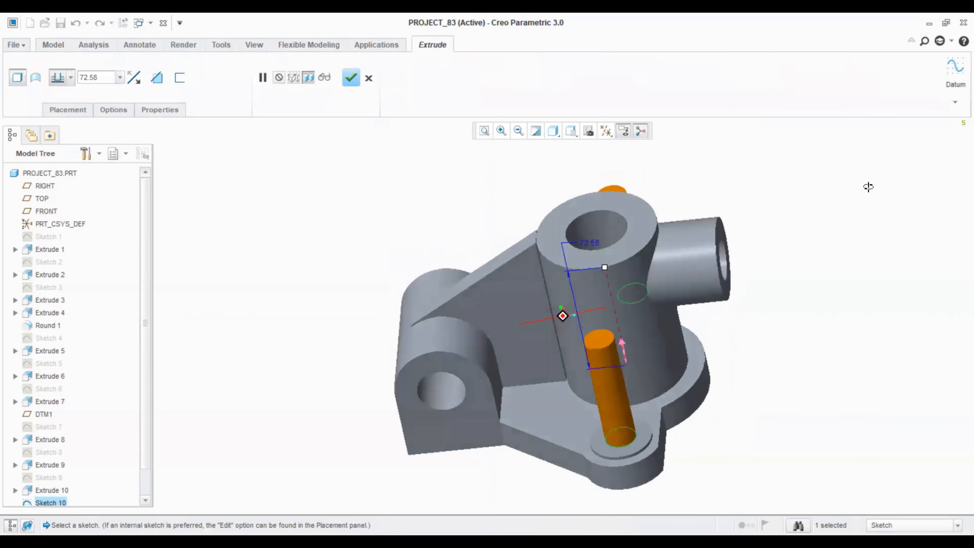
left_click(134, 77)
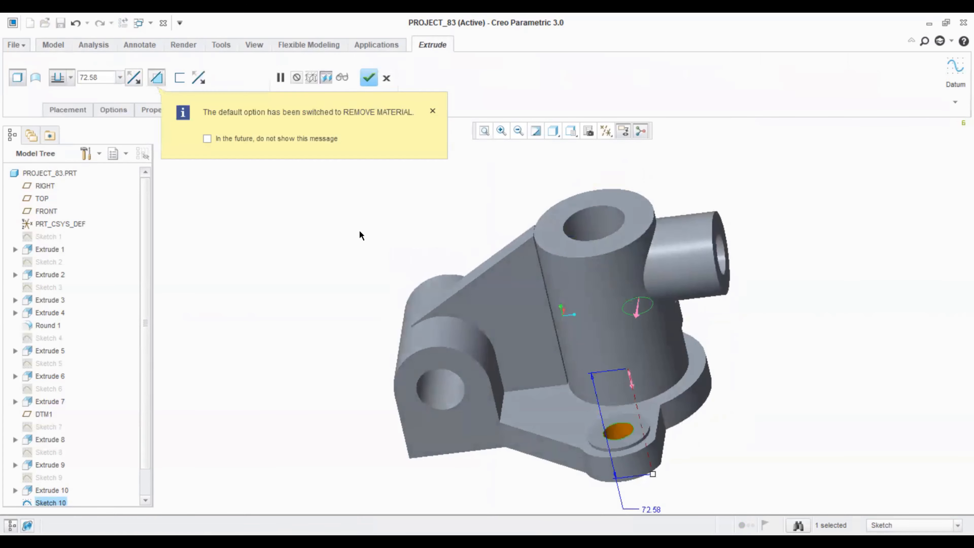
middle_click_drag(394, 232, 418, 239)
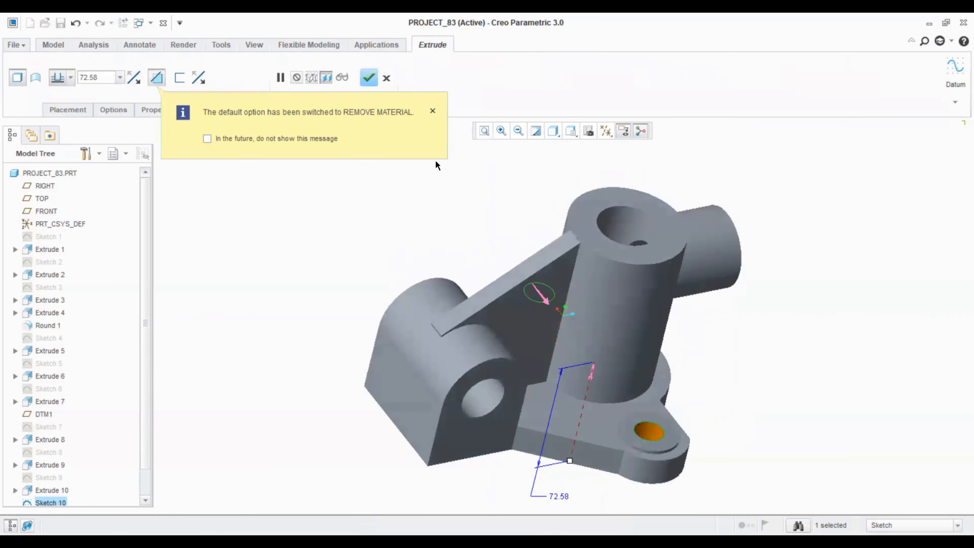
left_click(368, 77)
Save the PROJECT_83 part
mouse_move(373, 194)
middle_mouse_down()
mouse_move(379, 204)
mouse_move(361, 192)
middle_mouse_up()
scroll(408, 214, "down", 3)
middle_click_drag(635, 271, 432, 214)
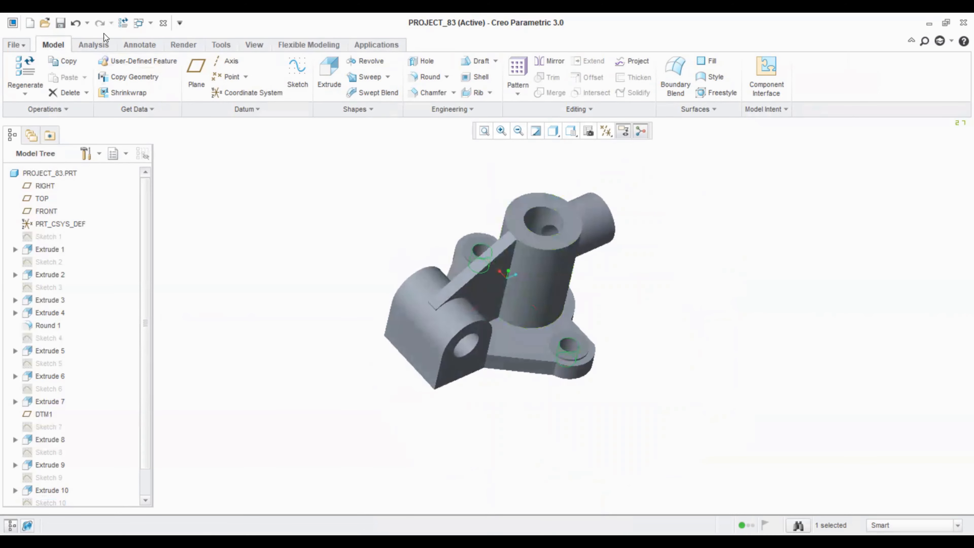
left_click(61, 25)
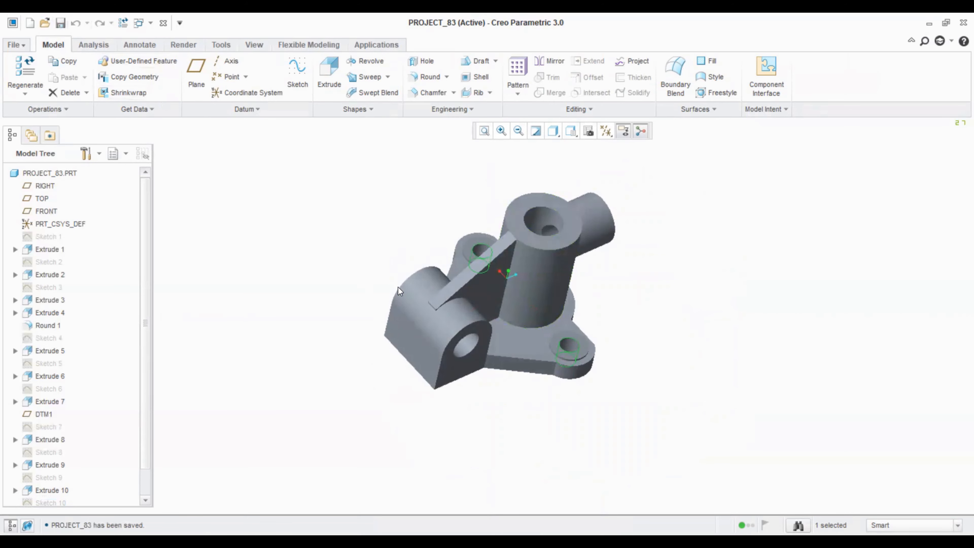